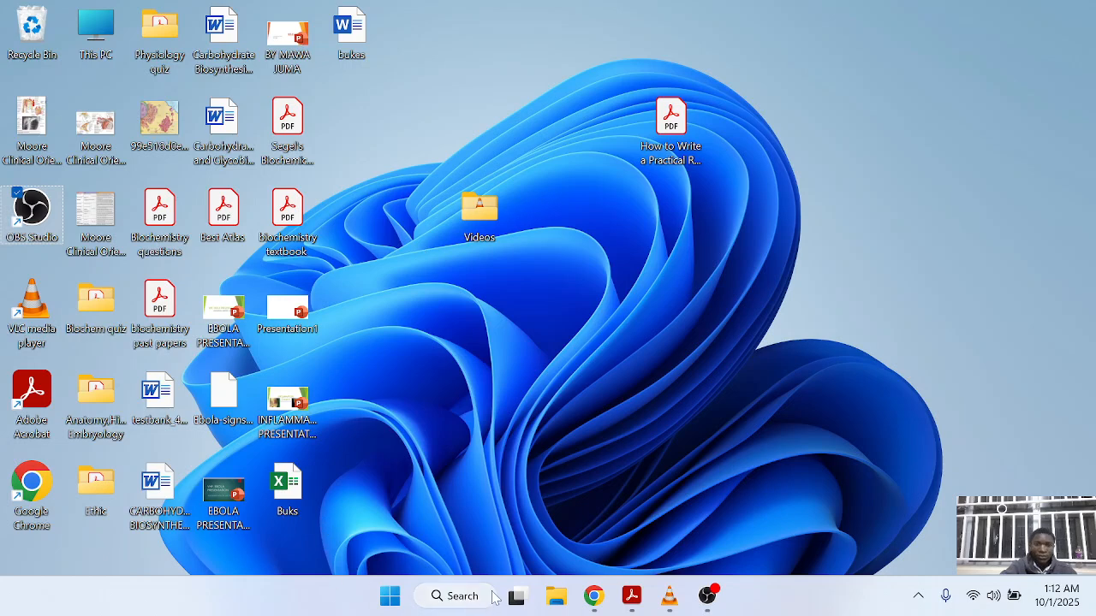
Step: Open Google Chrome, search for google forms and go to the Google Forms home page
left_click(43, 489)
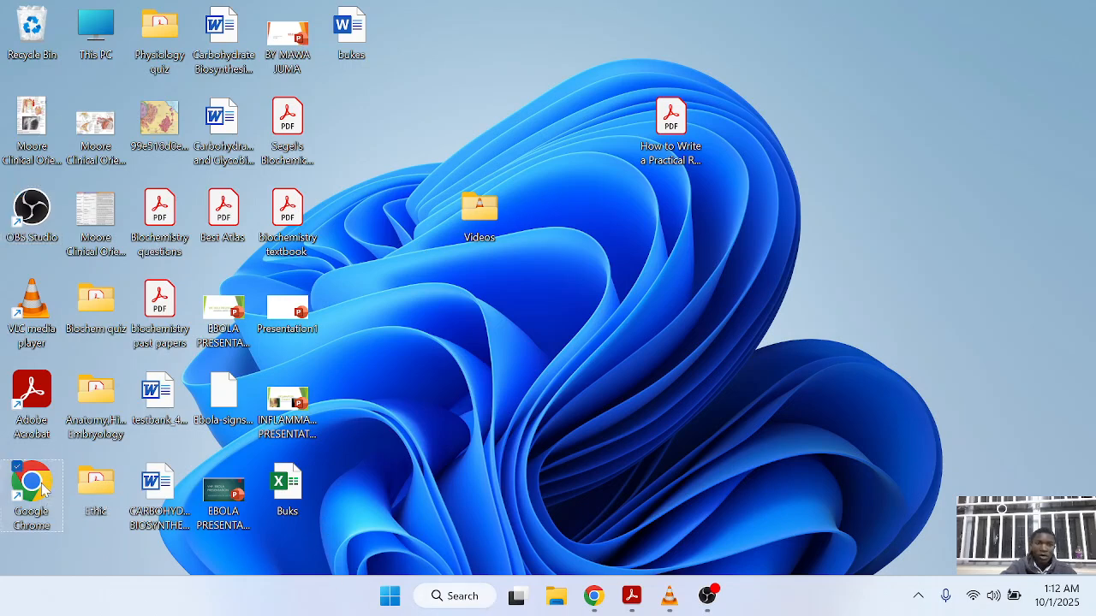
double_click(43, 489)
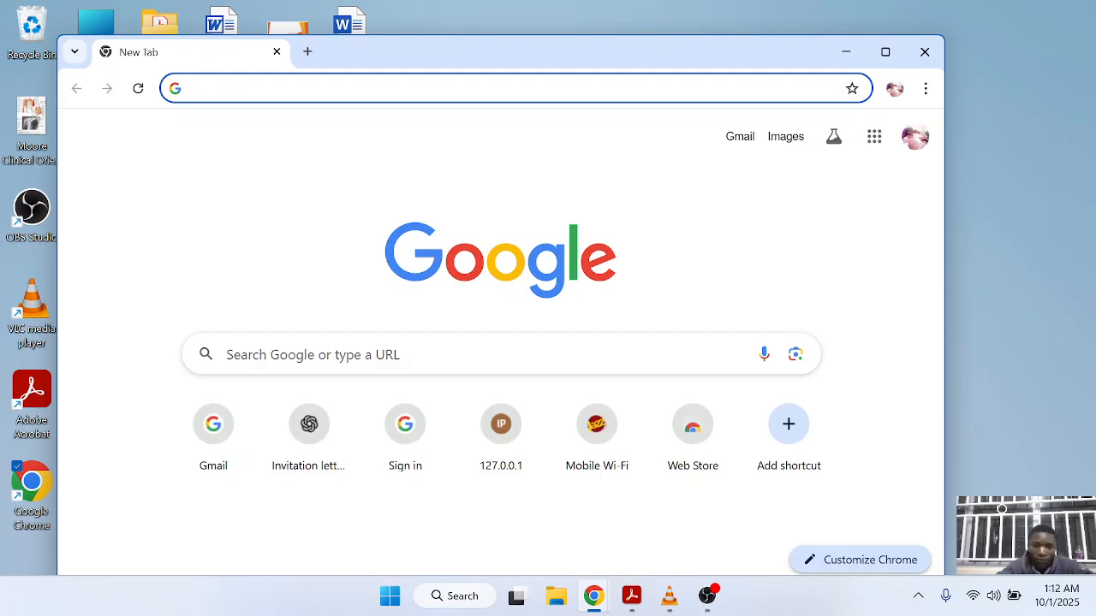
type("googl")
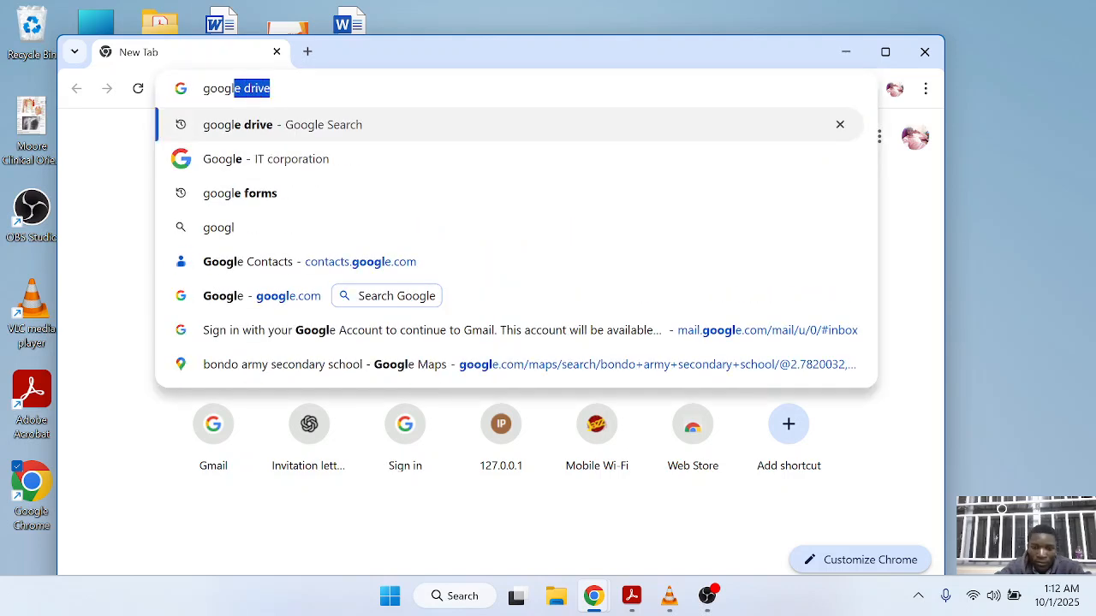
type("e fo")
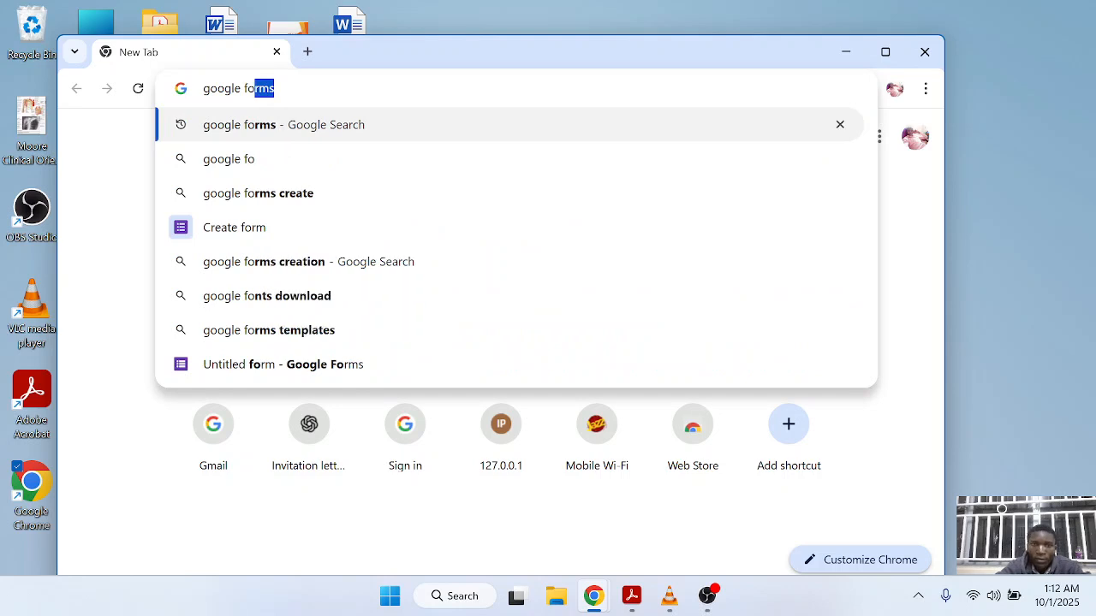
left_click(263, 135)
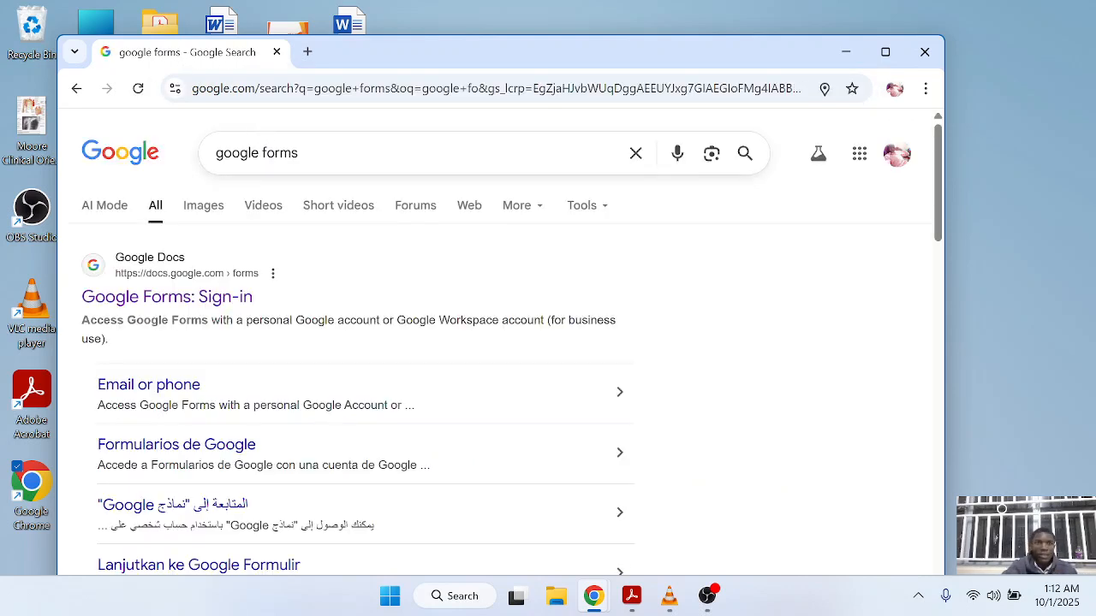
left_click(168, 262)
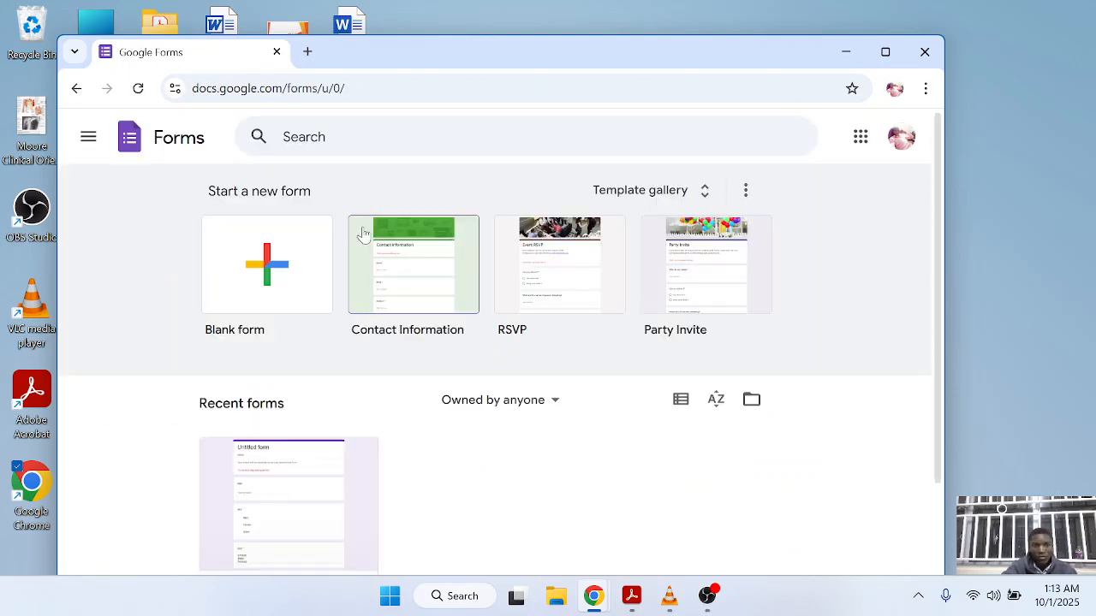
Step: Open the existing Untitled form from the recent forms
scroll(444, 335, "down", 2)
scroll(443, 336, "down", 1)
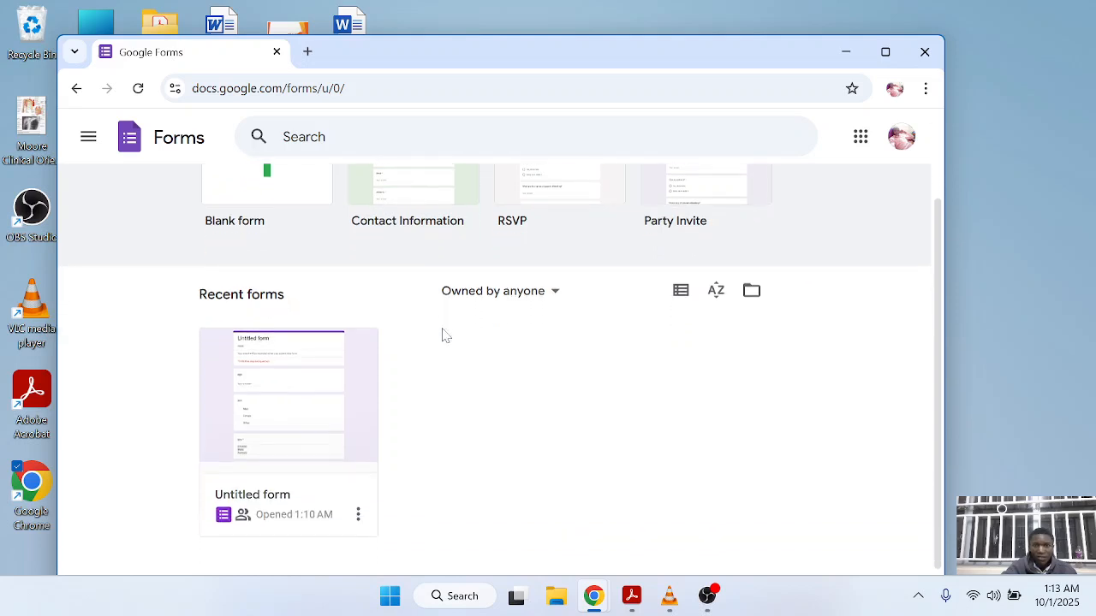
scroll(444, 335, "up", 2)
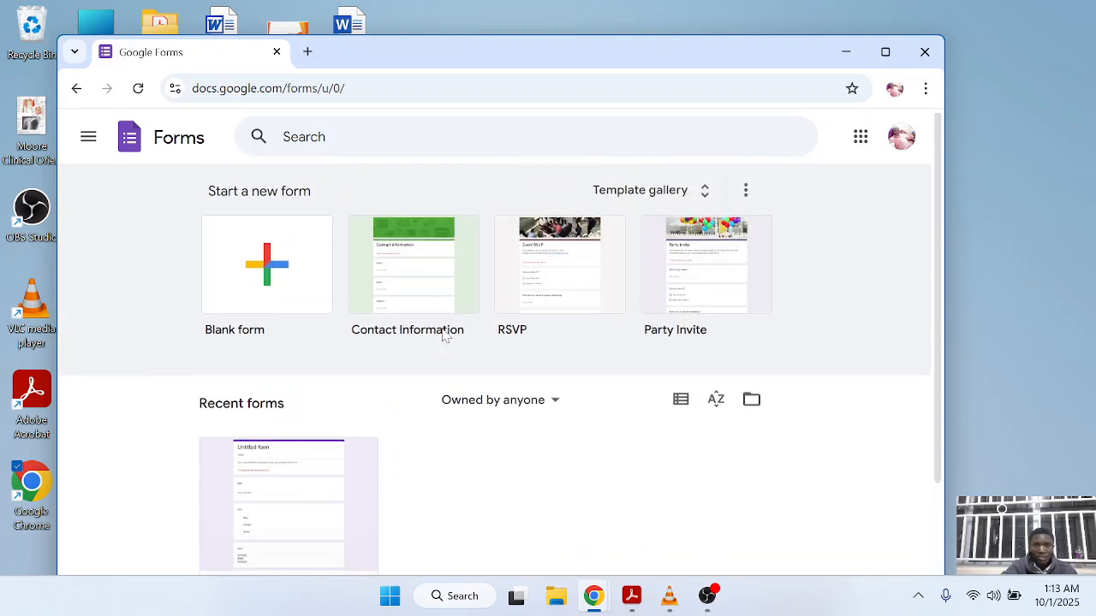
scroll(443, 336, "down", 2)
scroll(443, 336, "up", 2)
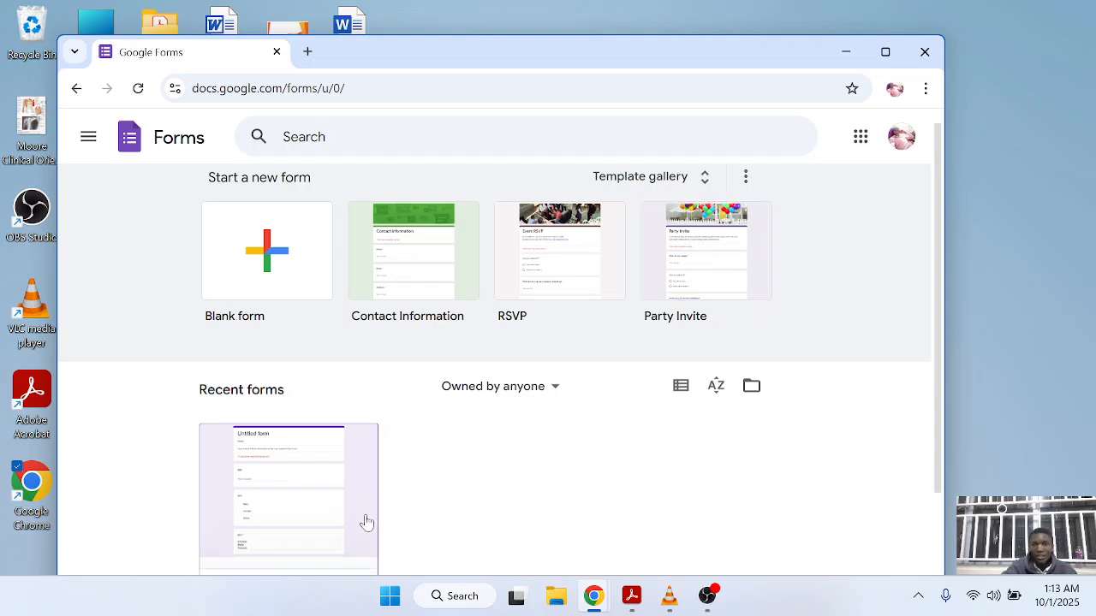
scroll(362, 521, "down", 2)
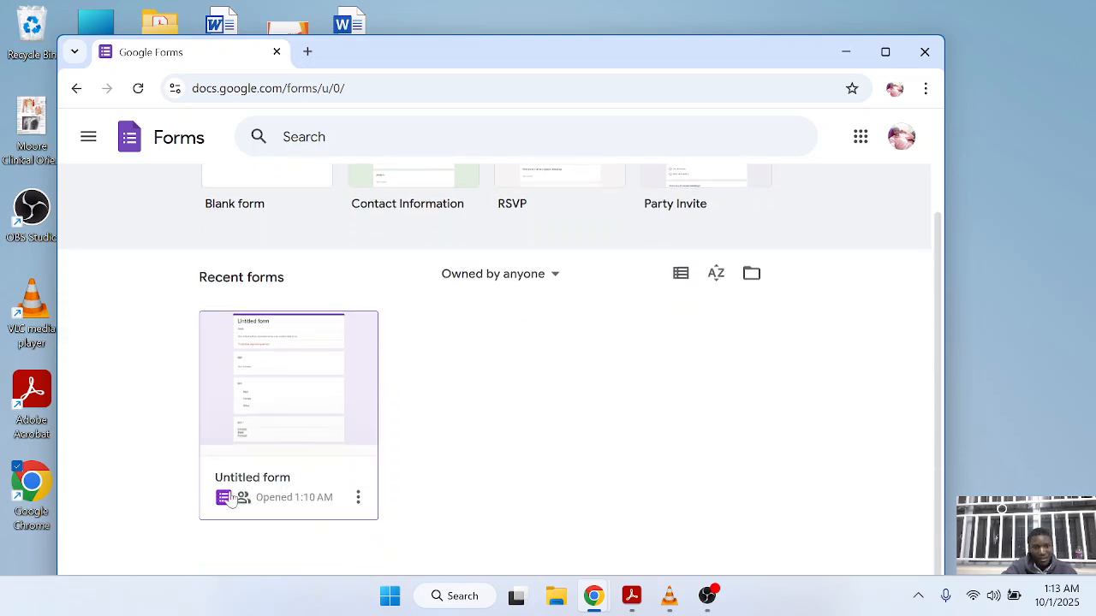
left_click(280, 374)
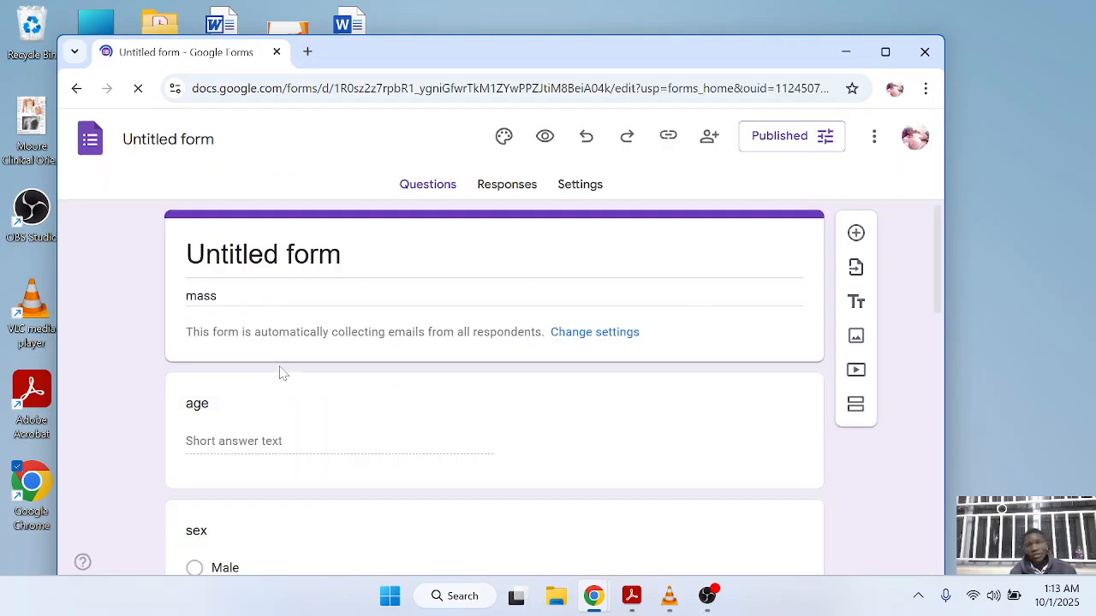
Step: Look through the form's questions and dismiss the offer to learn about quizzes
scroll(280, 368, "down", 4)
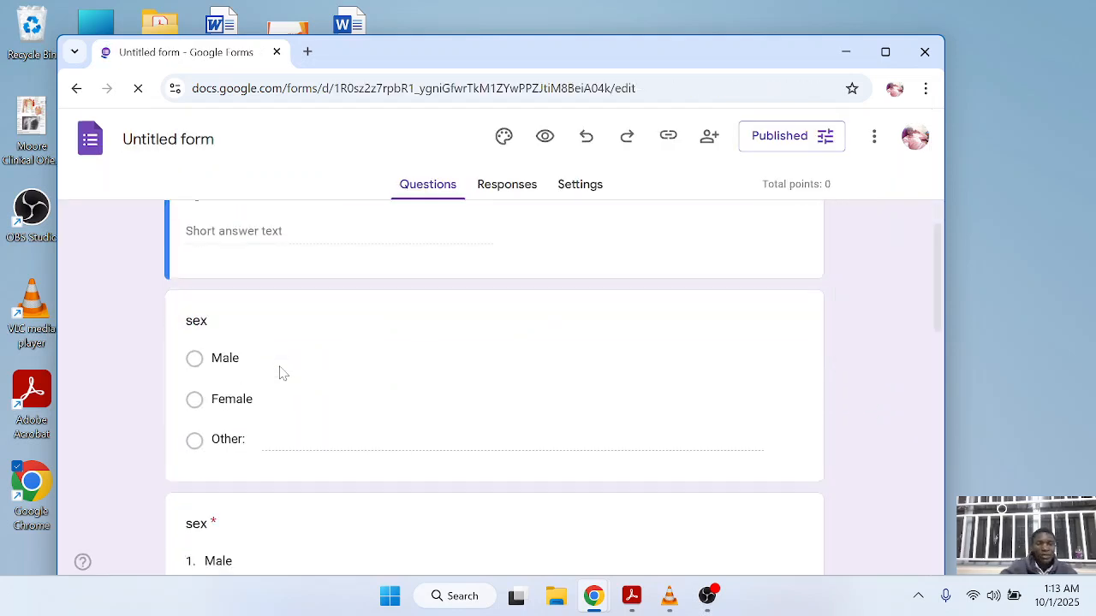
scroll(280, 373, "down", 7)
scroll(279, 368, "up", 6)
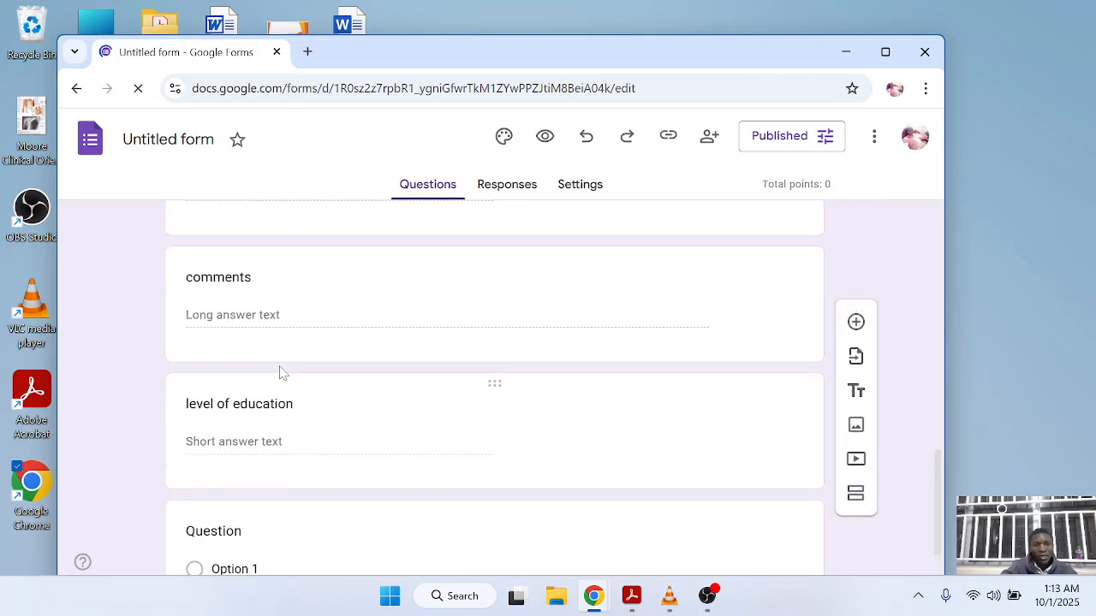
scroll(279, 367, "up", 5)
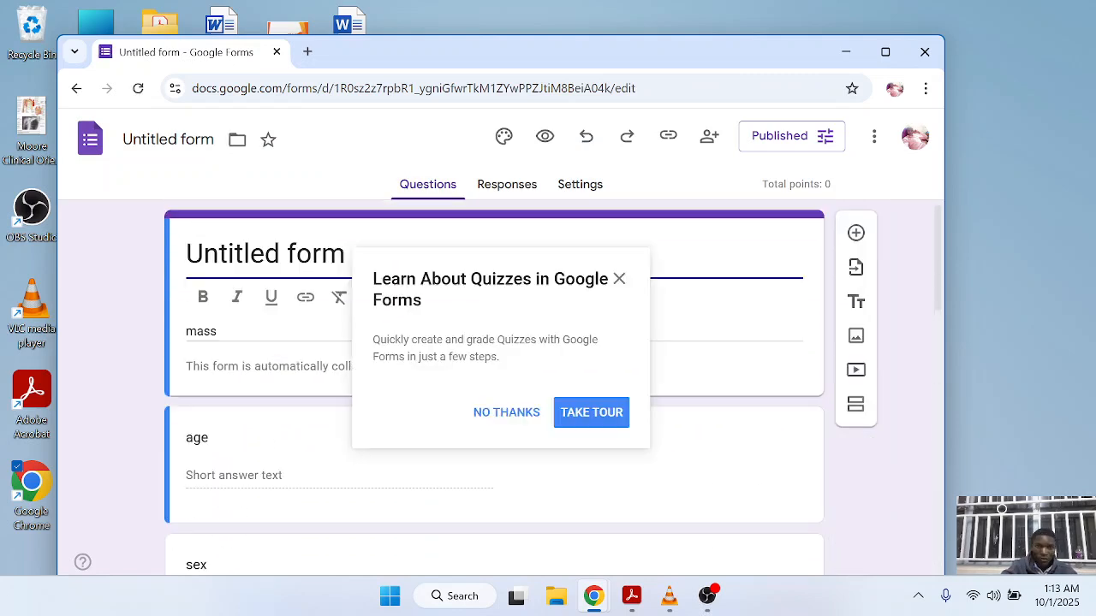
scroll(279, 371, "down", 3)
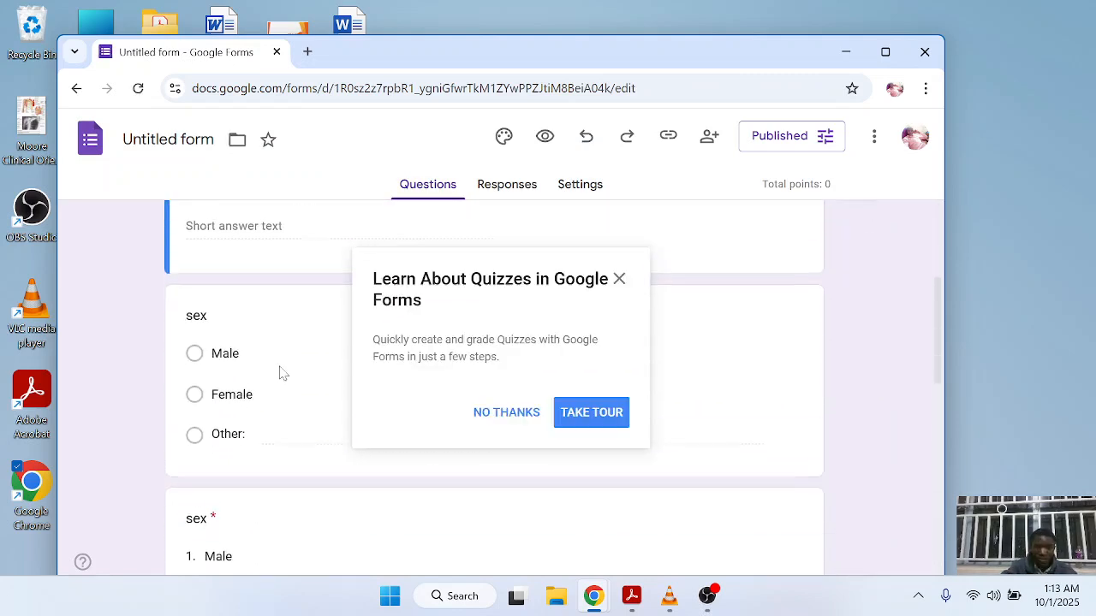
left_click(620, 283)
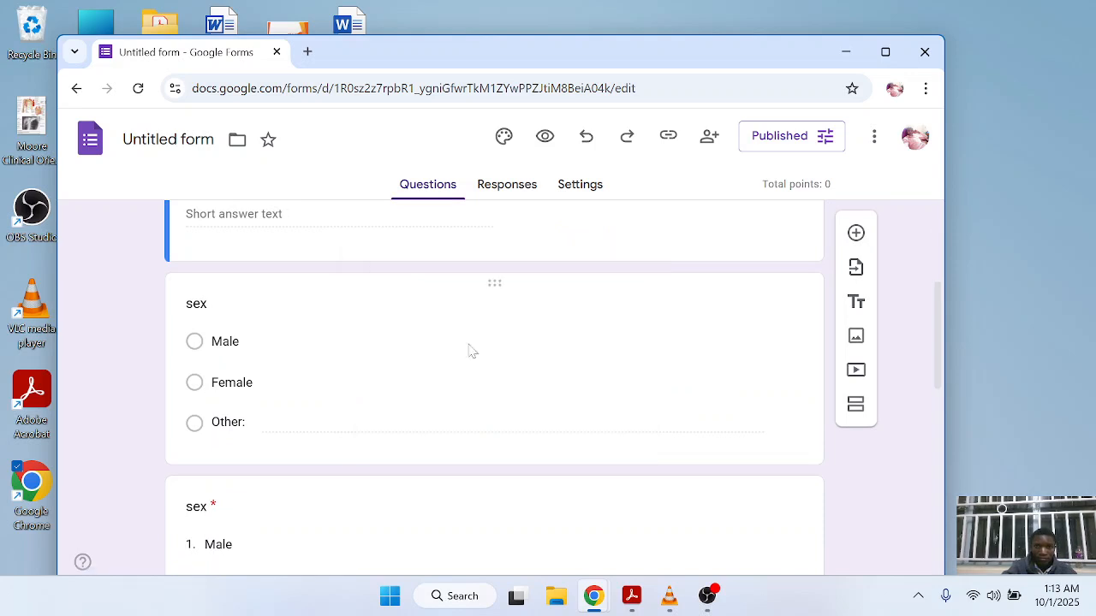
scroll(470, 351, "up", 3)
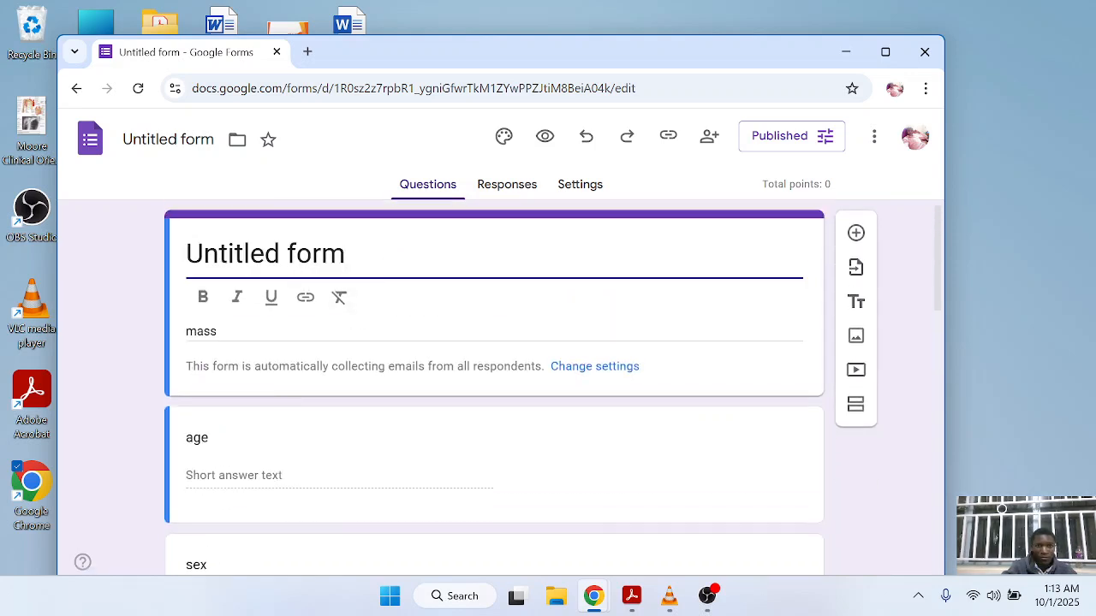
key("BackSpace")
key("BackSpace")
key("BackSpace")
key("BackSpace")
key("BackSpace")
key("BackSpace")
key("BackSpace")
key("BackSpace")
key("BackSpace")
key("BackSpace")
key("BackSpace")
key("BackSpace")
key("BackSpace")
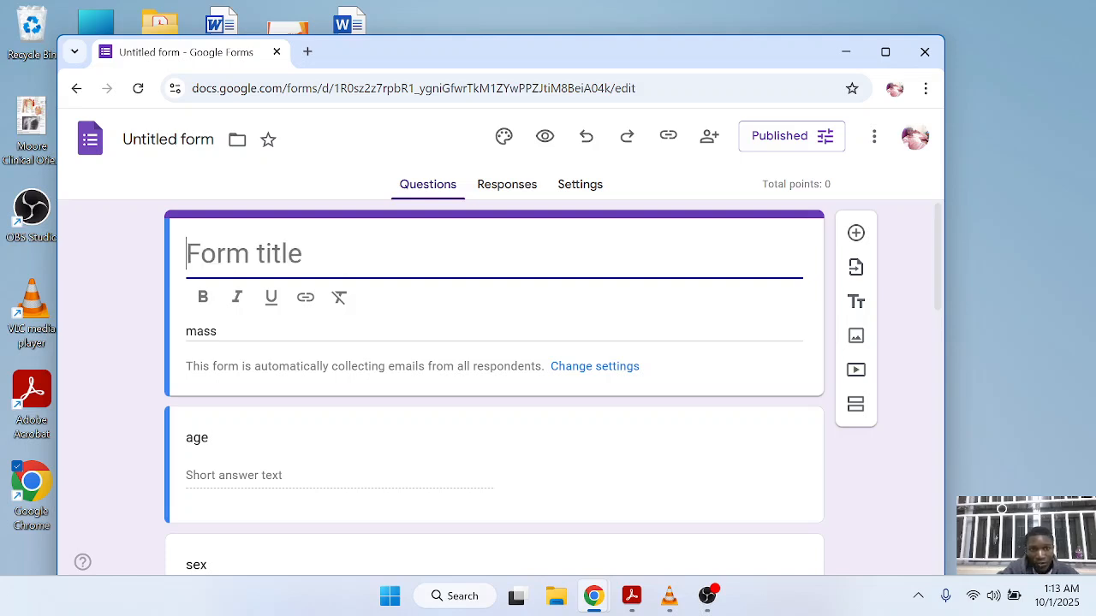
key("ctrl+z")
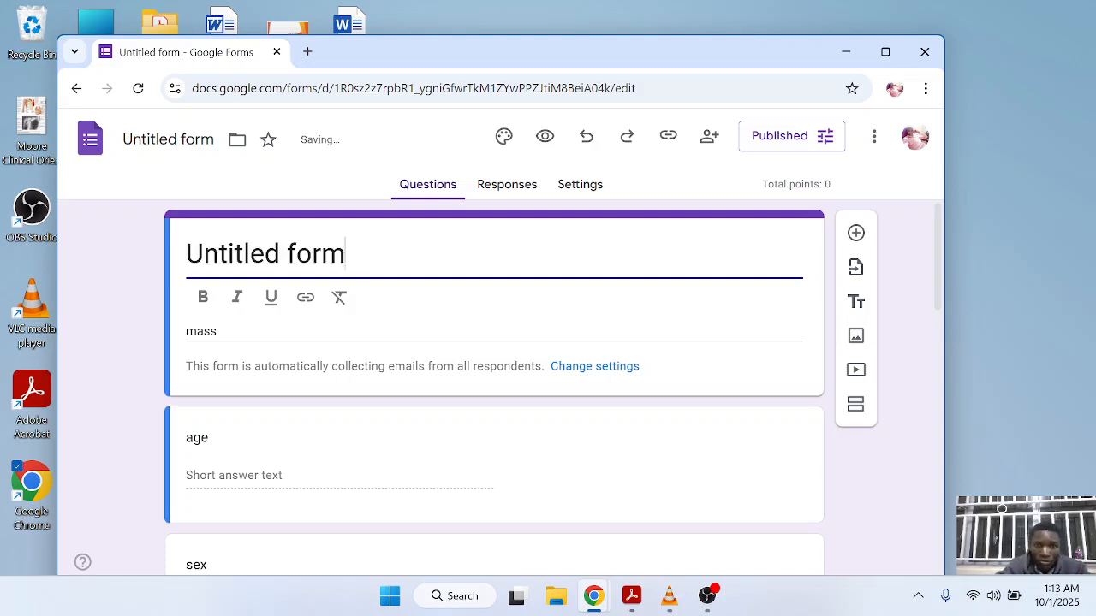
key("BackSpace")
key("BackSpace")
key("BackSpace")
key("BackSpace")
key("BackSpace")
key("BackSpace")
key("BackSpace")
key("BackSpace")
key("BackSpace")
key("BackSpace")
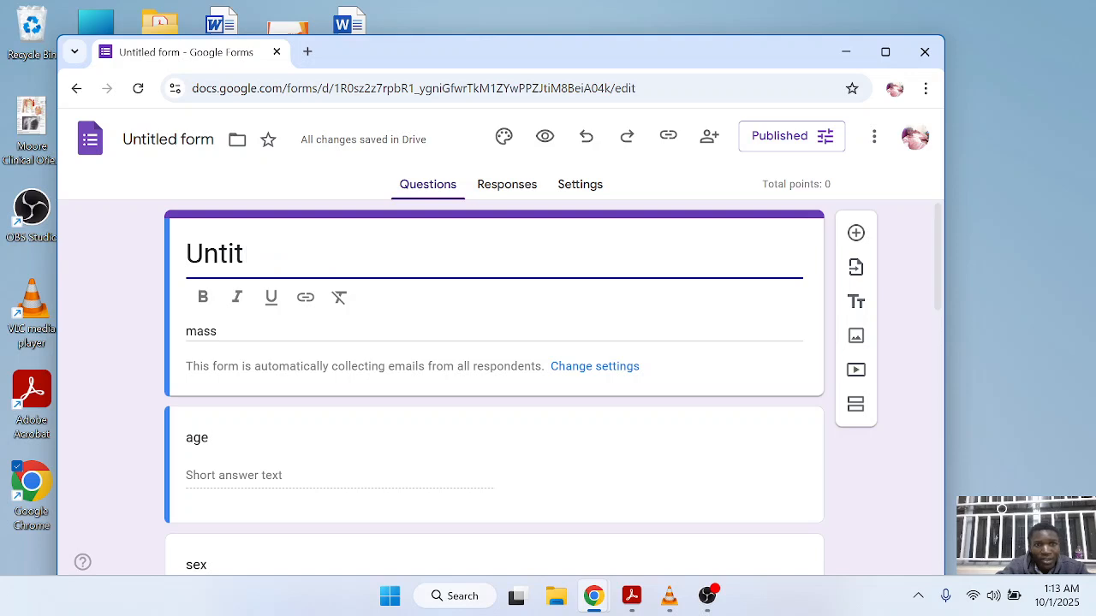
key("BackSpace")
key("BackSpace")
key("BackSpace")
key("ctrl+z")
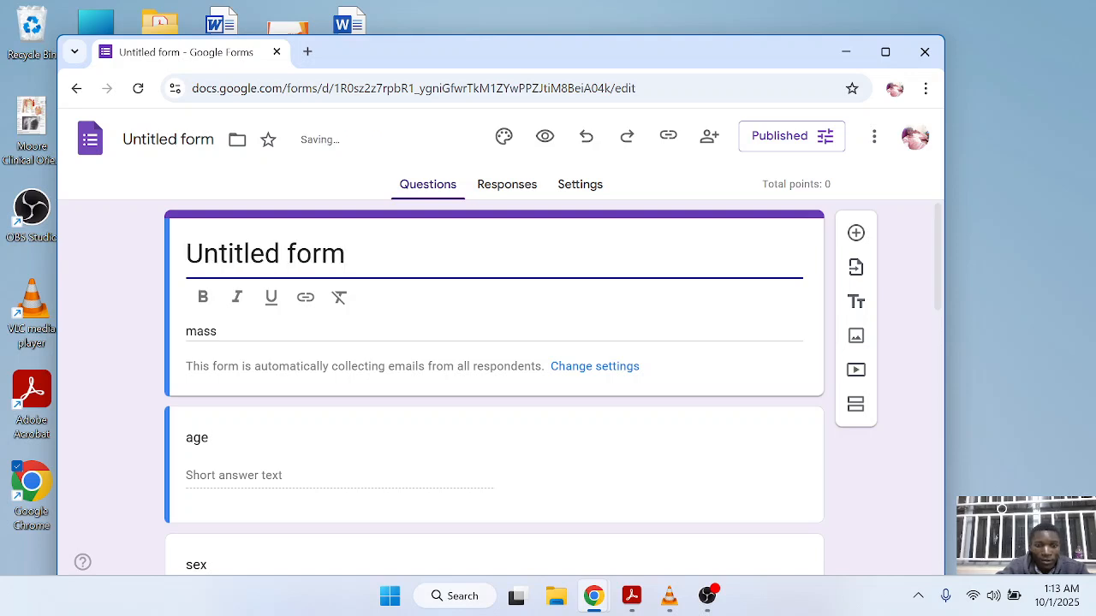
type("st")
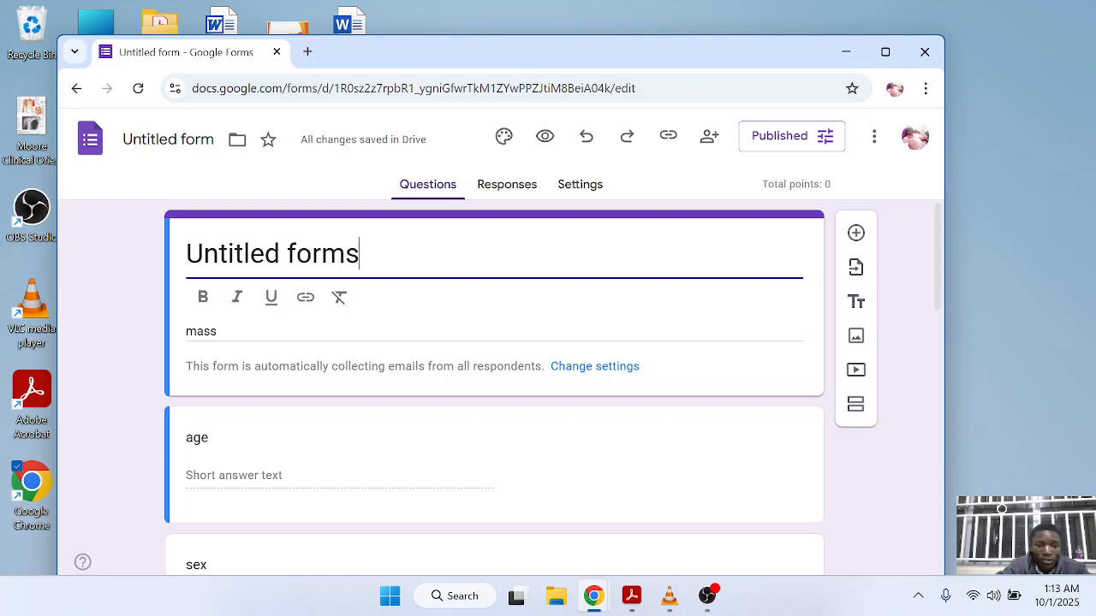
key("BackSpace")
key("BackSpace")
key("BackSpace")
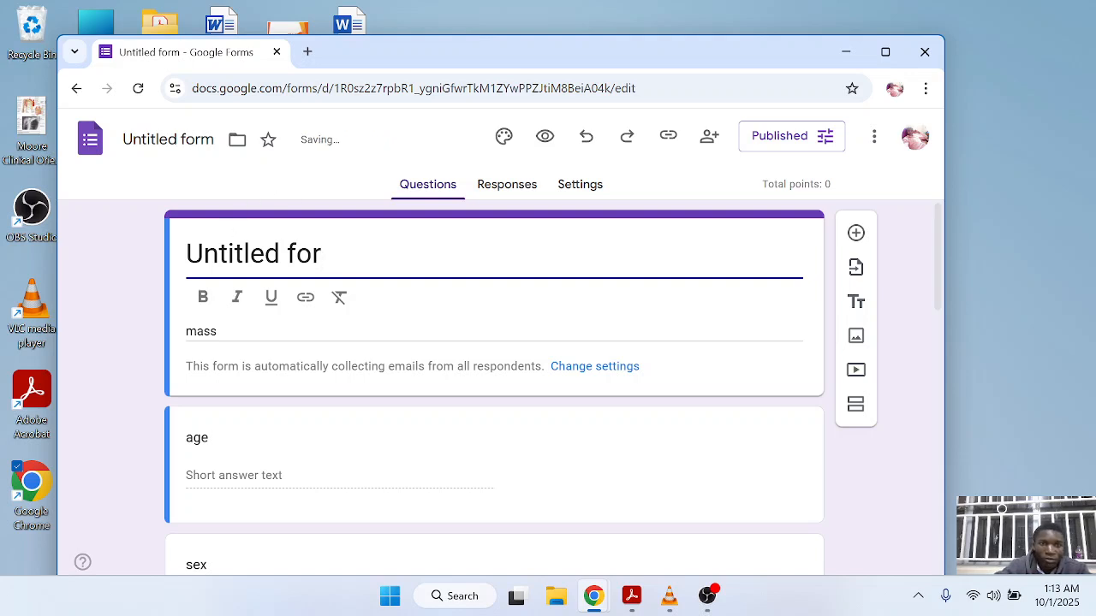
Step: Replace the form's title with "student invite form"
triple_click(237, 255)
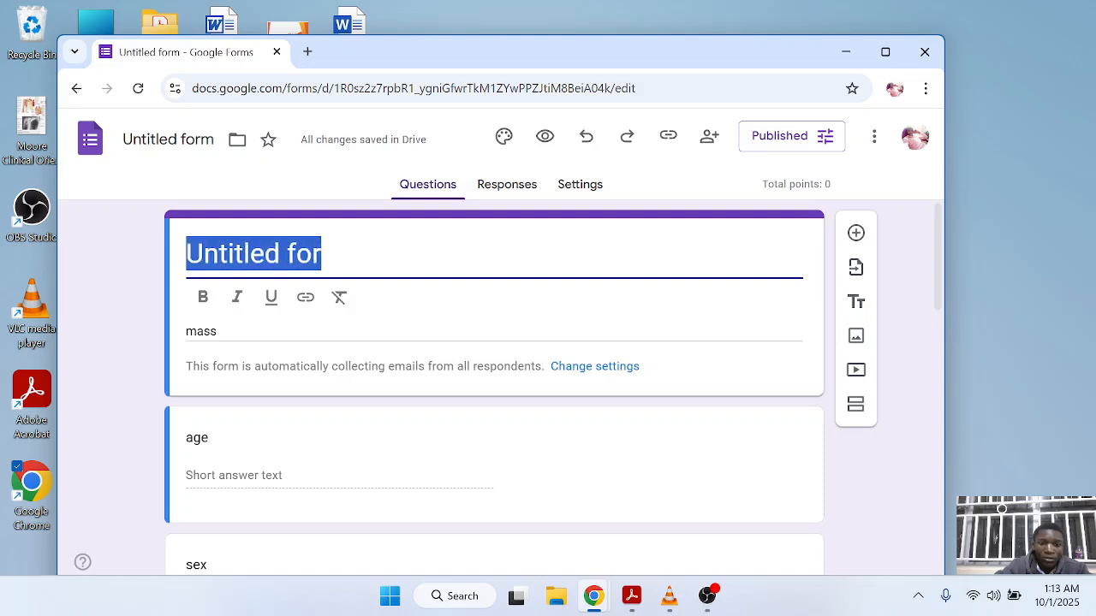
type("stu")
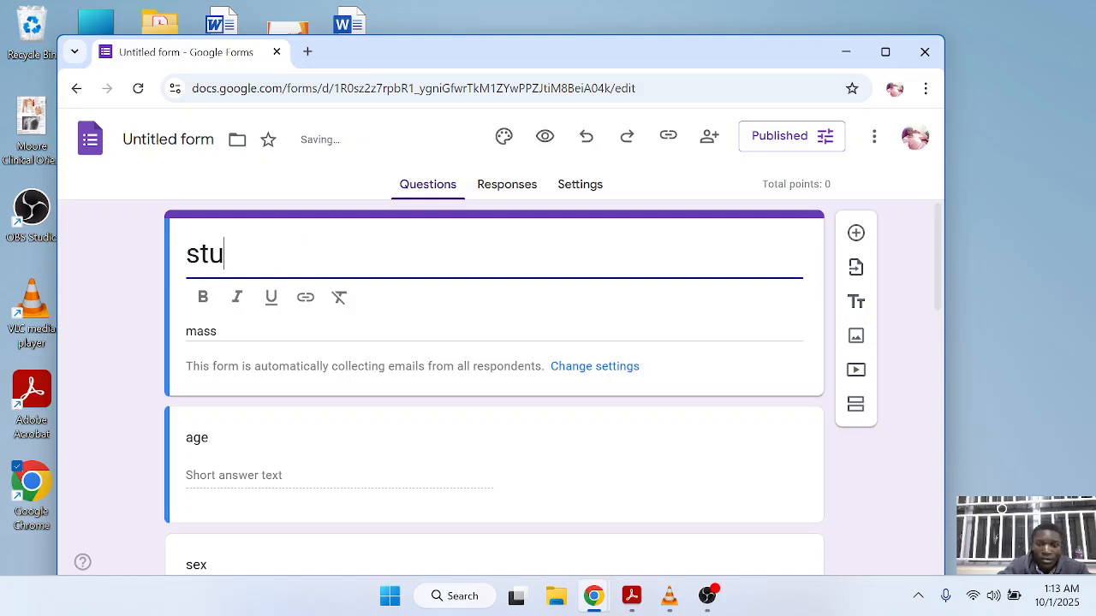
type("dent")
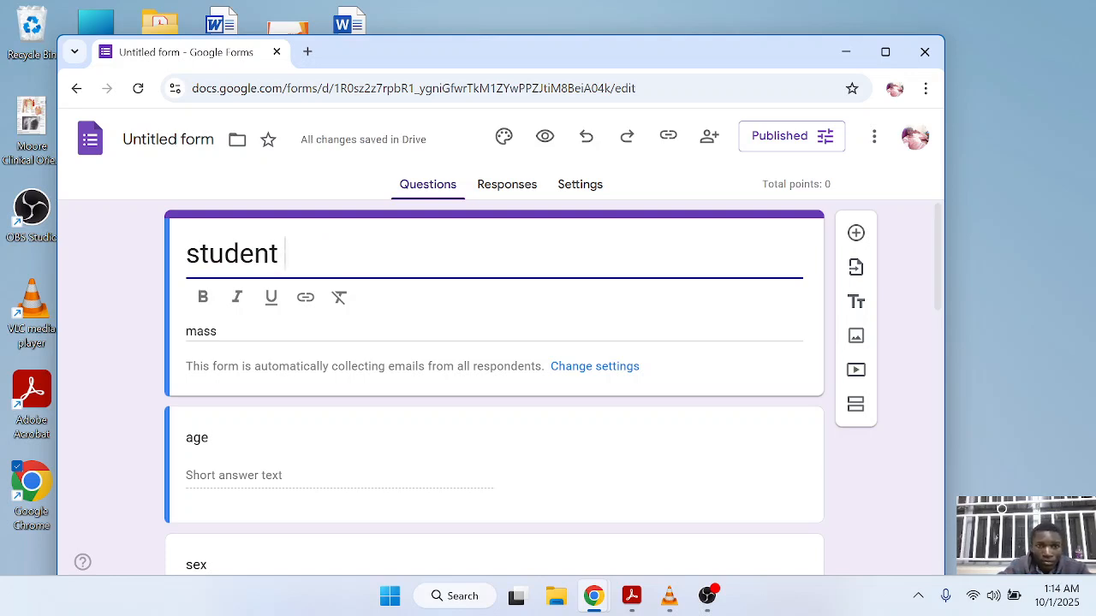
type("inv")
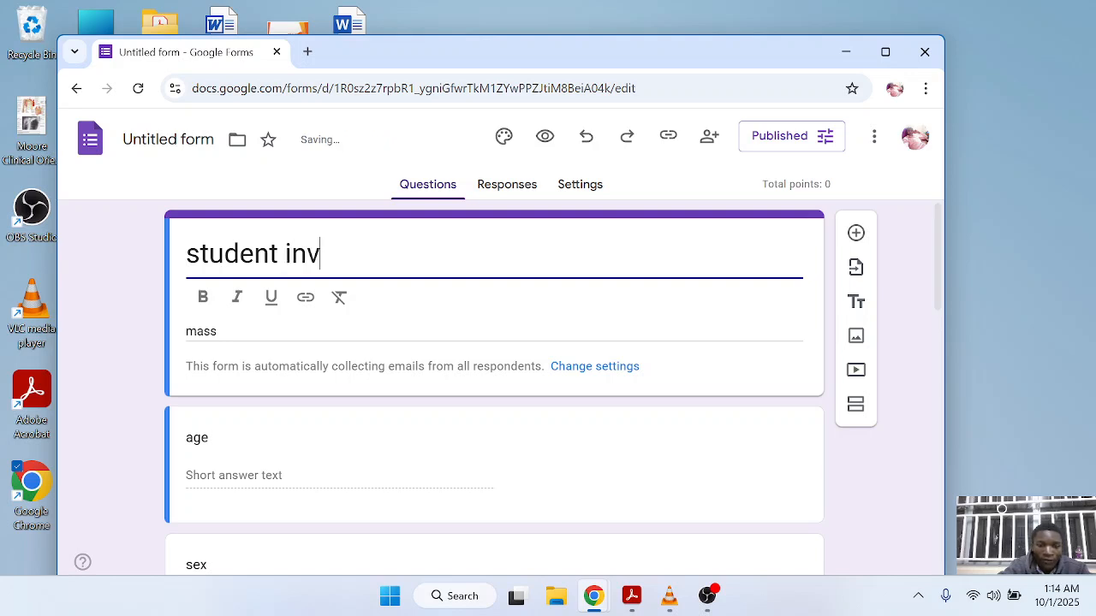
type("ite")
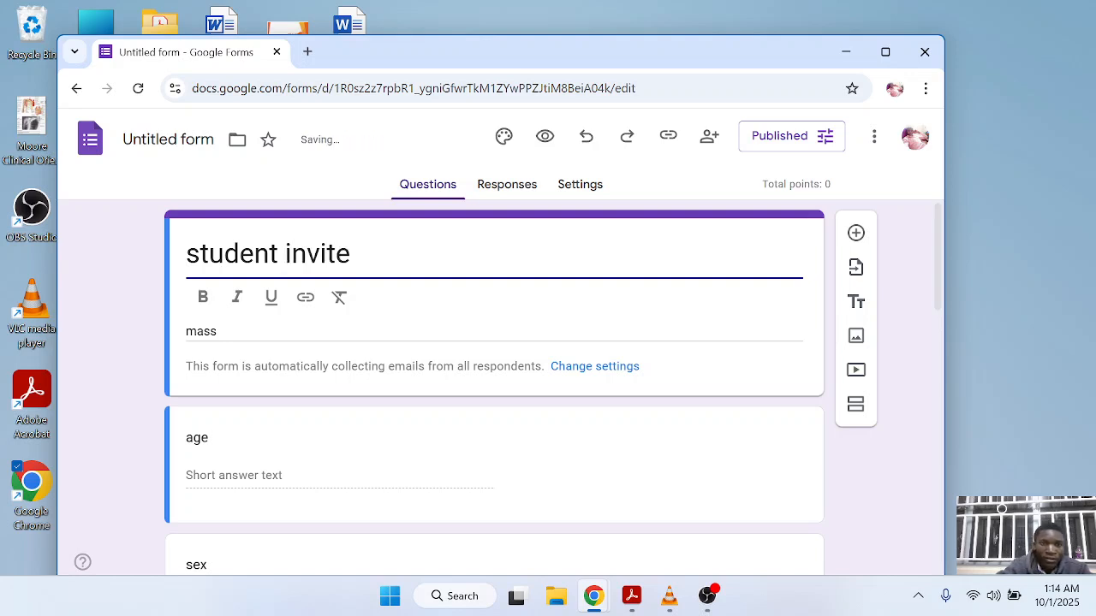
type(" form")
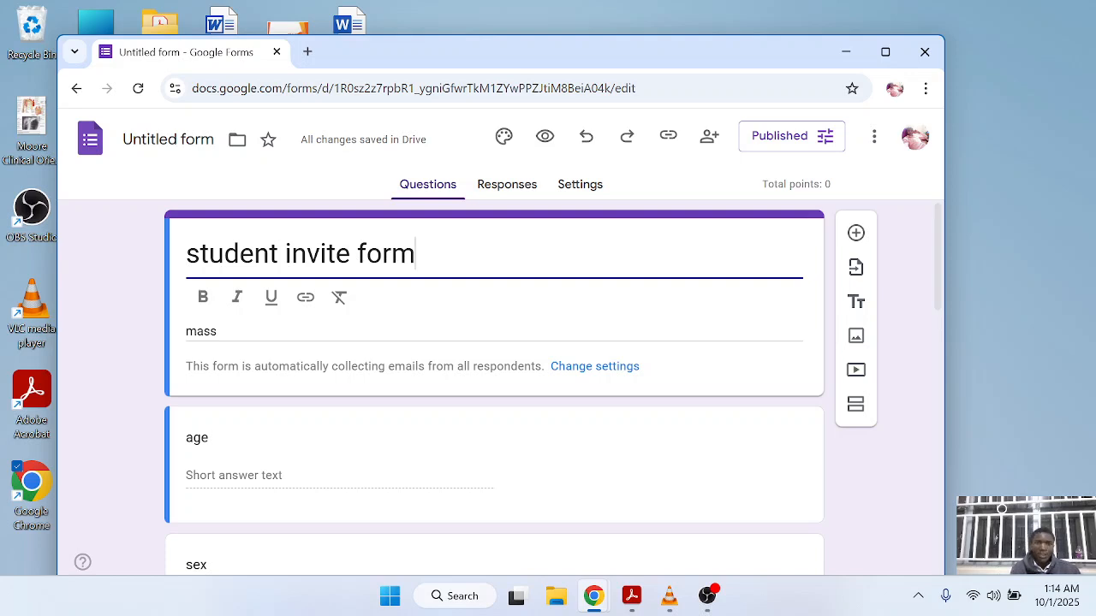
Step: Make the whole form title bold and underlined
left_click_drag(357, 253, 432, 310)
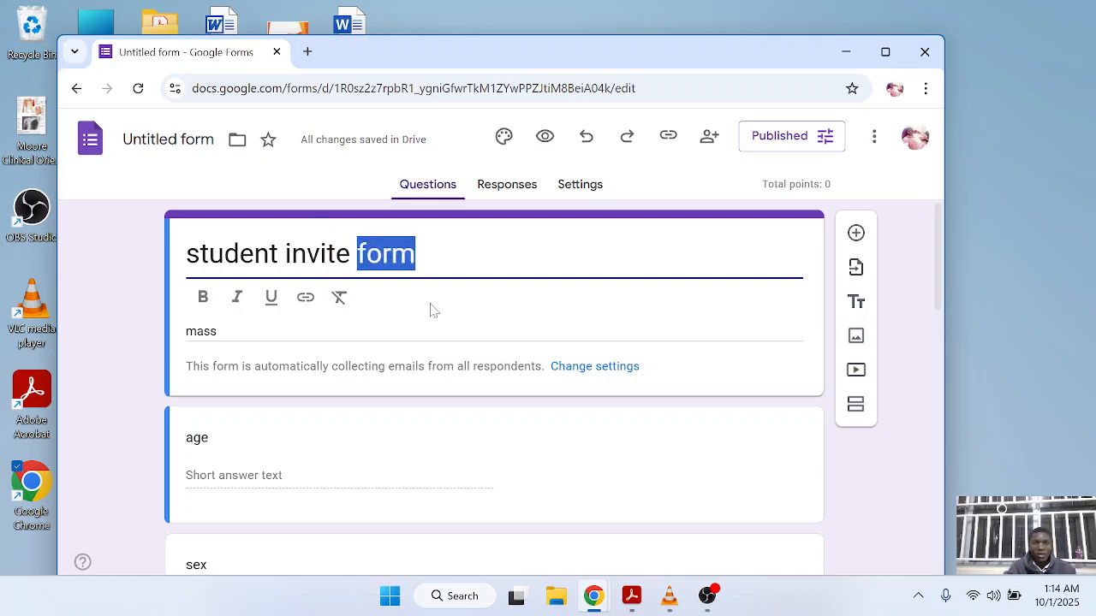
left_click(424, 255)
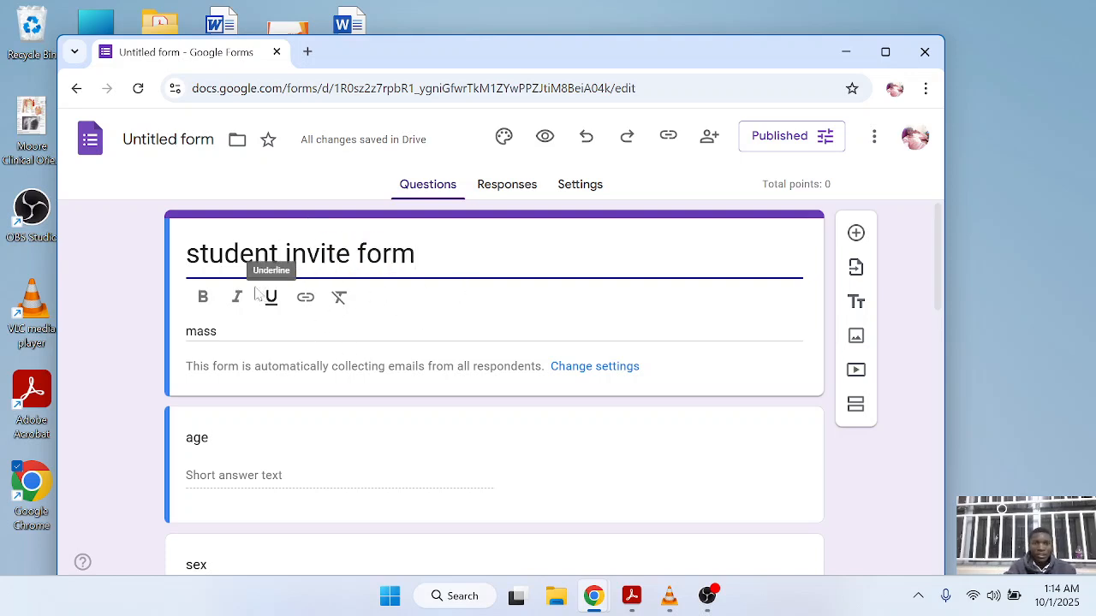
left_click(206, 306)
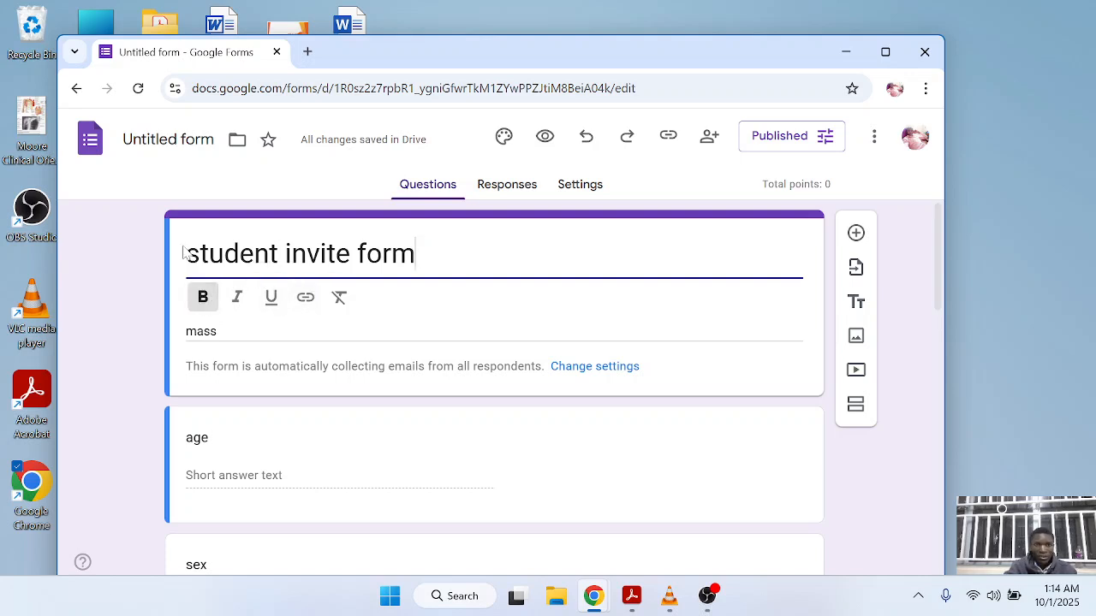
left_click_drag(186, 254, 416, 254)
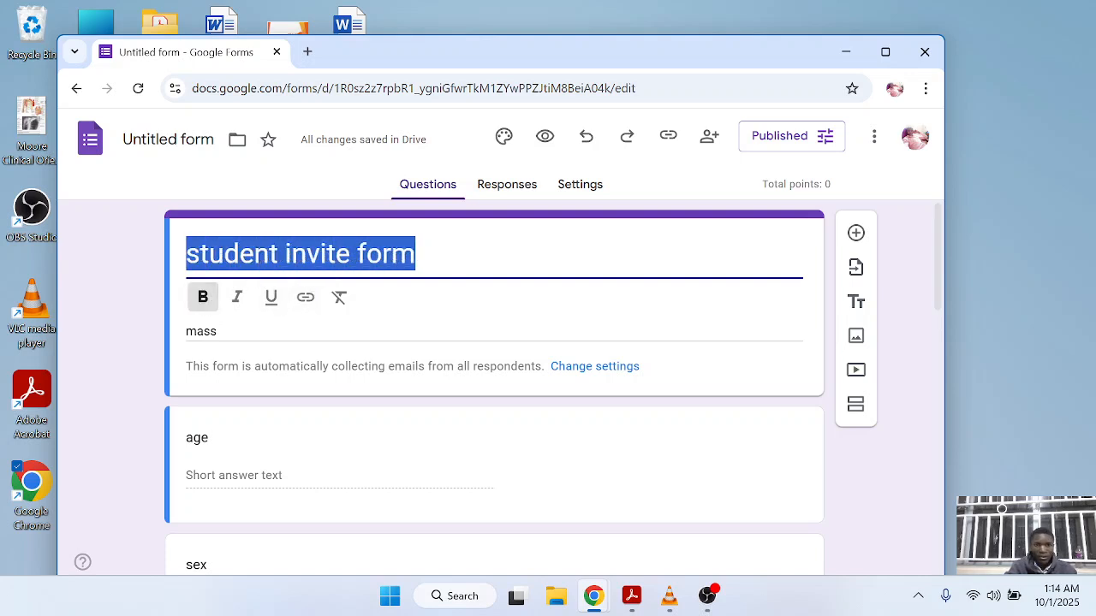
left_click(204, 300)
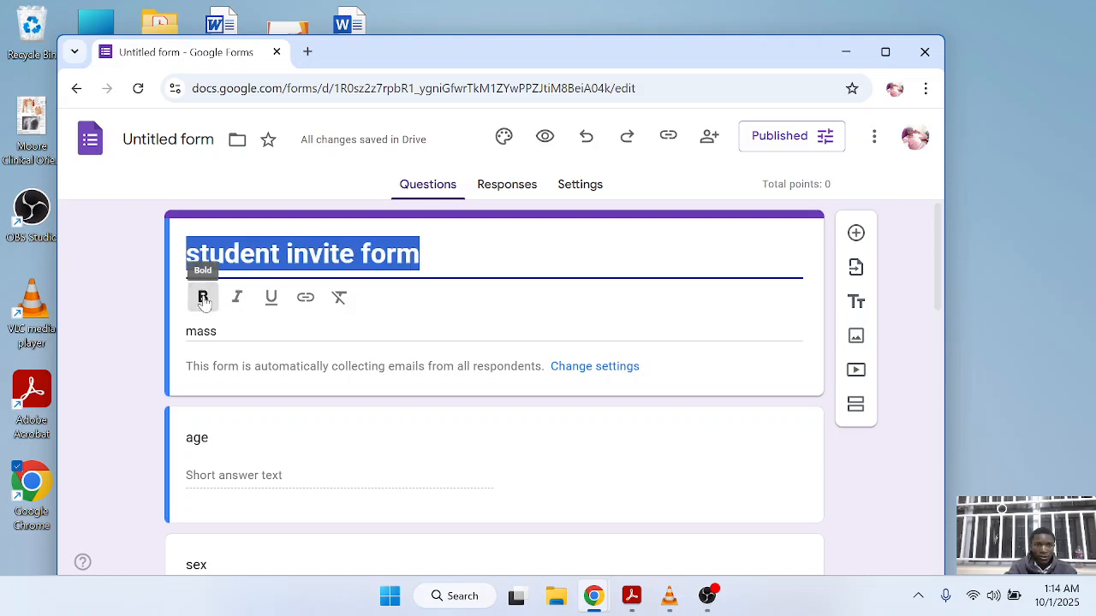
left_click(270, 300)
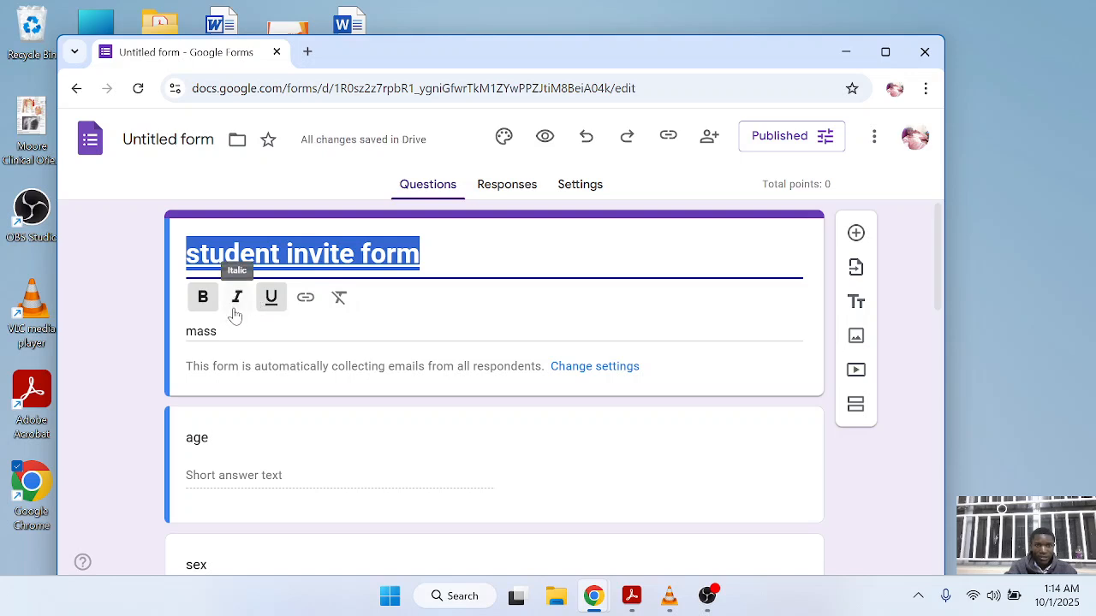
Step: Italicize the form title and open its link settings, leaving them without adding a link
left_click(237, 299)
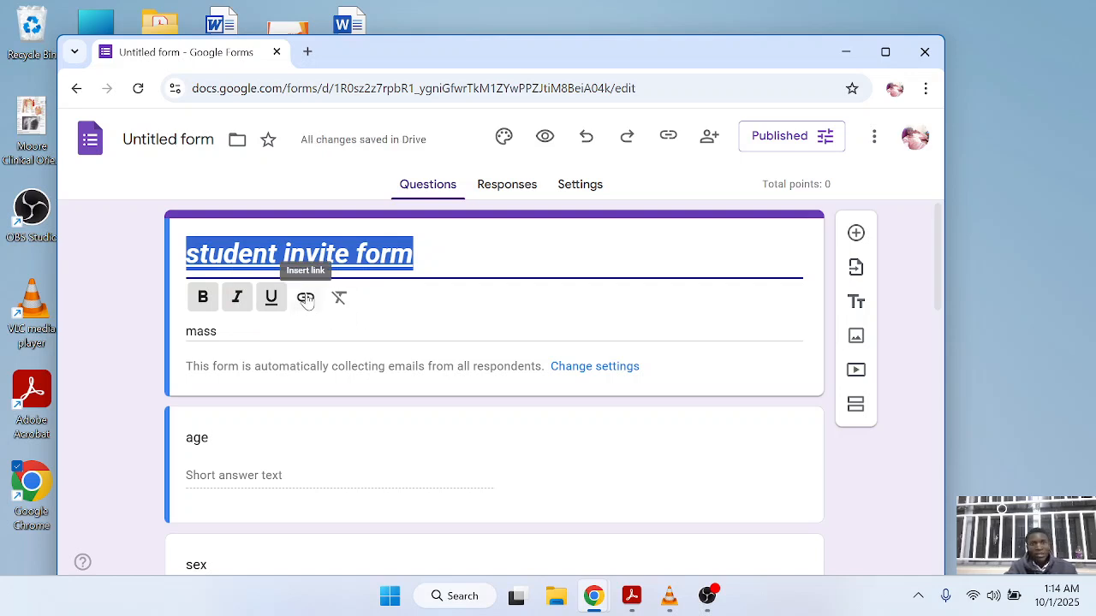
left_click(306, 298)
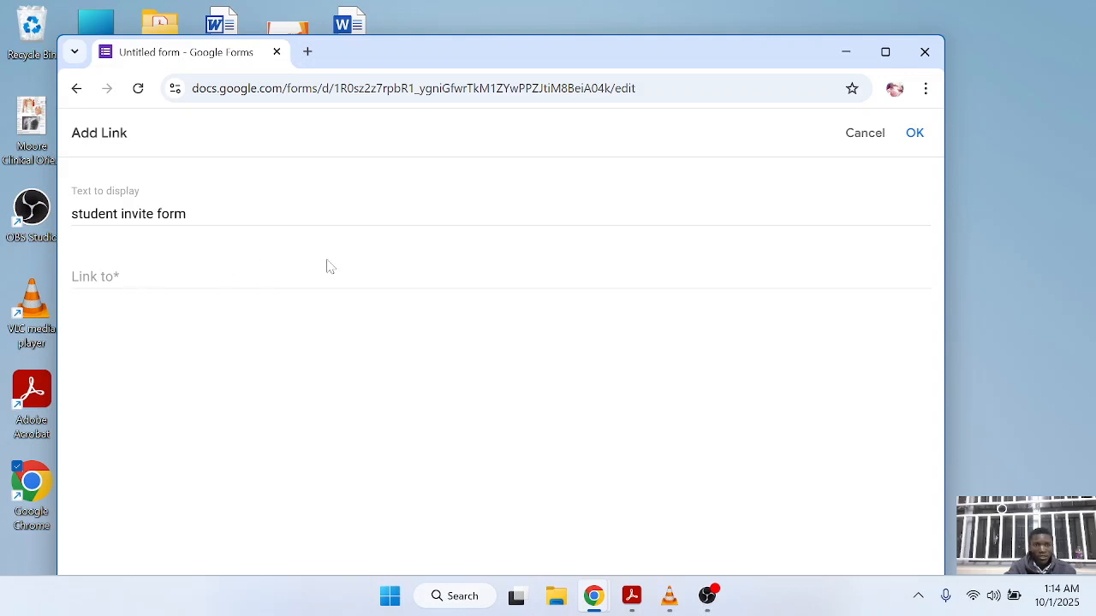
left_click(77, 88)
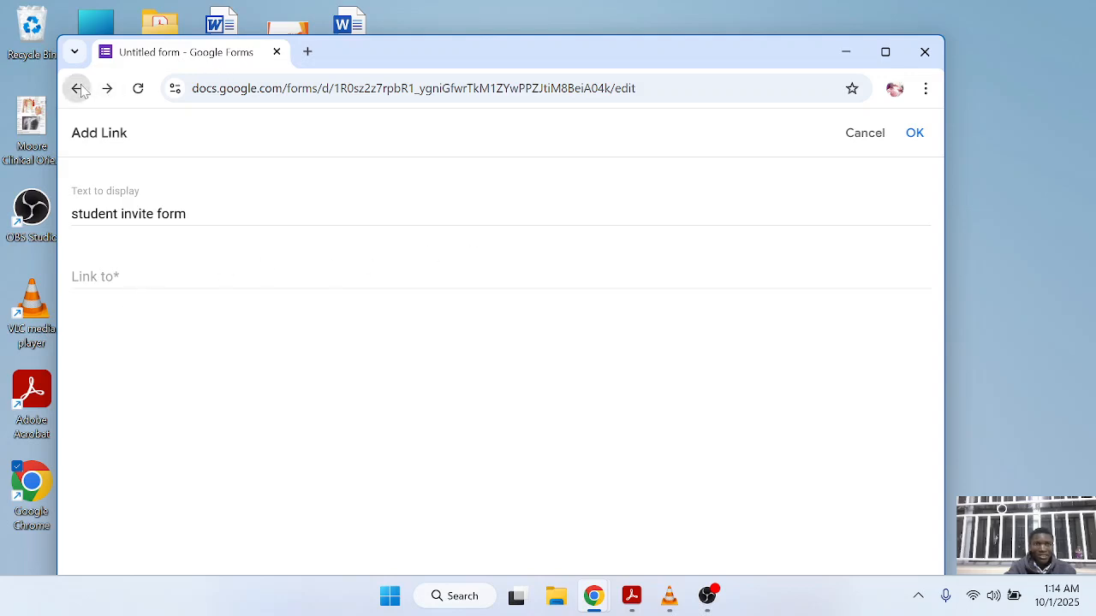
Step: Look through the form's description and its questions down to the level of education question
scroll(262, 351, "down", 1)
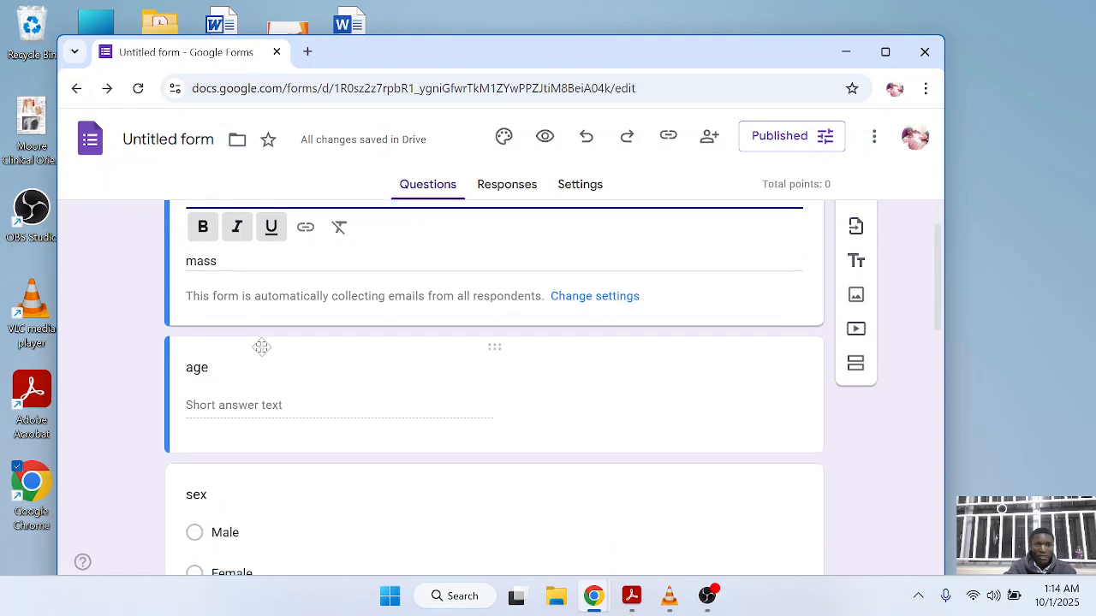
scroll(280, 441, "up", 1)
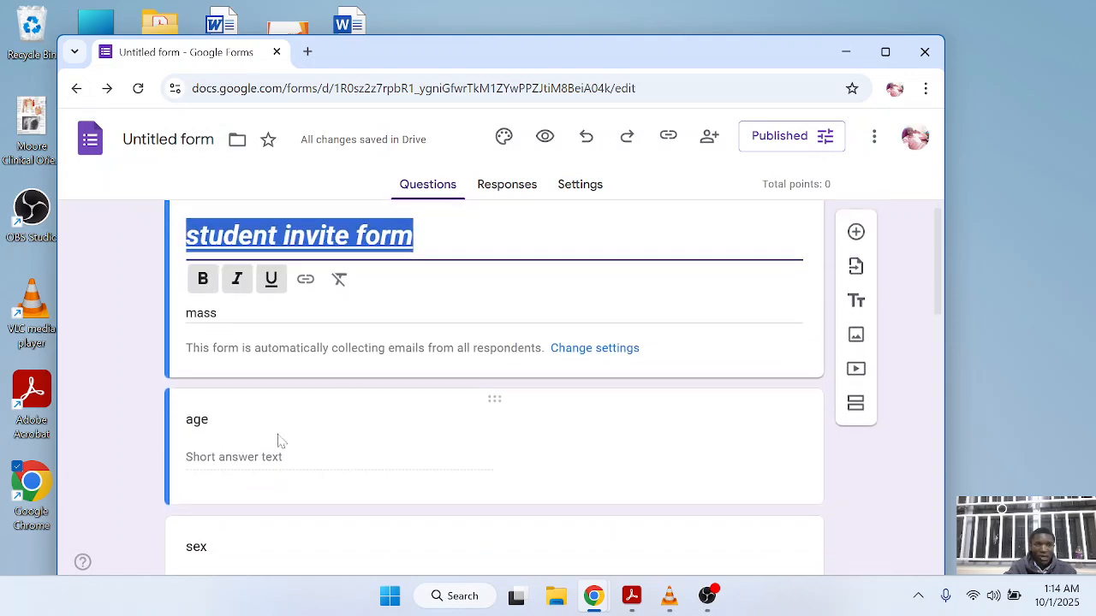
double_click(435, 313)
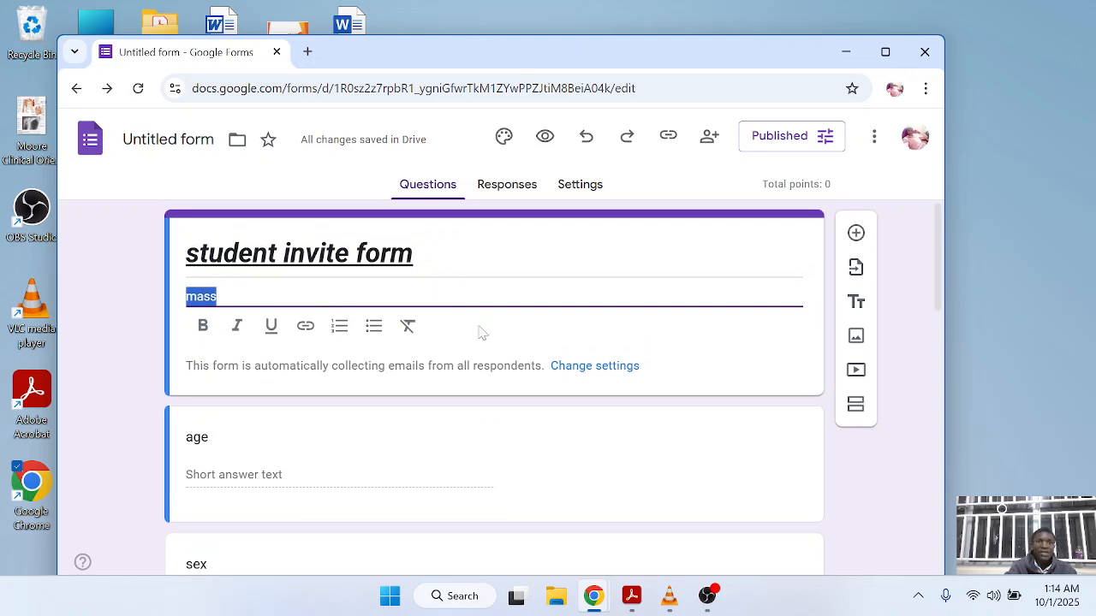
scroll(419, 408, "down", 3)
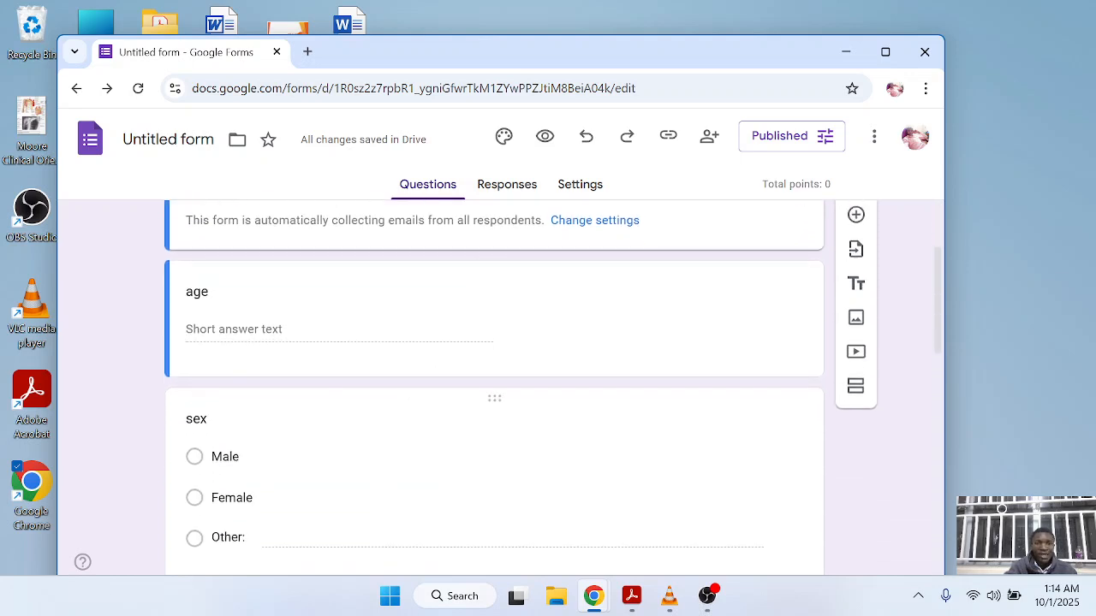
scroll(418, 416, "down", 10)
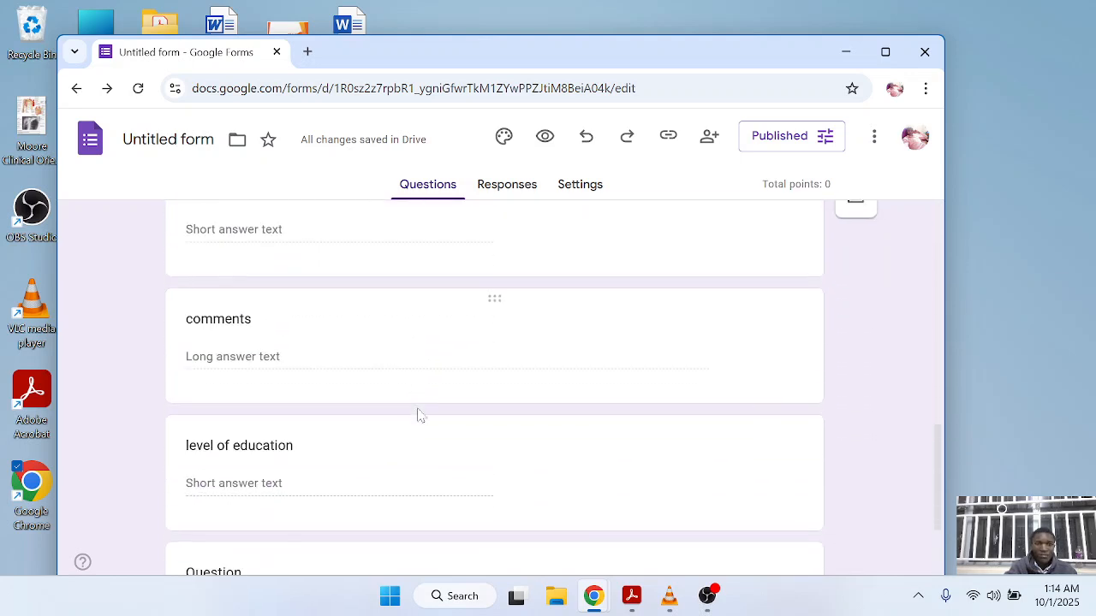
scroll(419, 415, "up", 10)
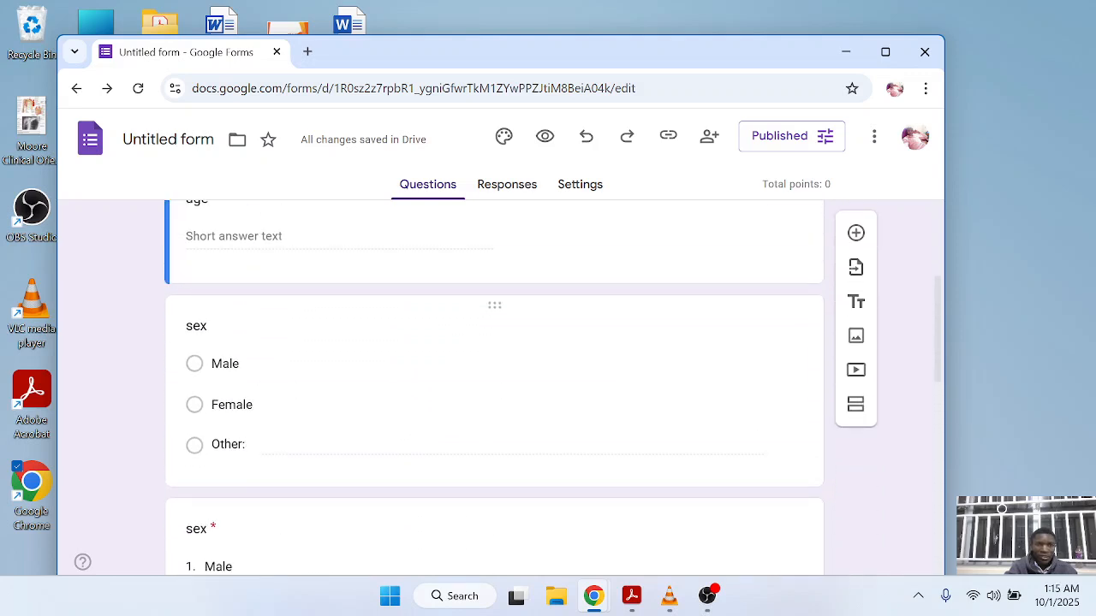
scroll(300, 430, "up", 2)
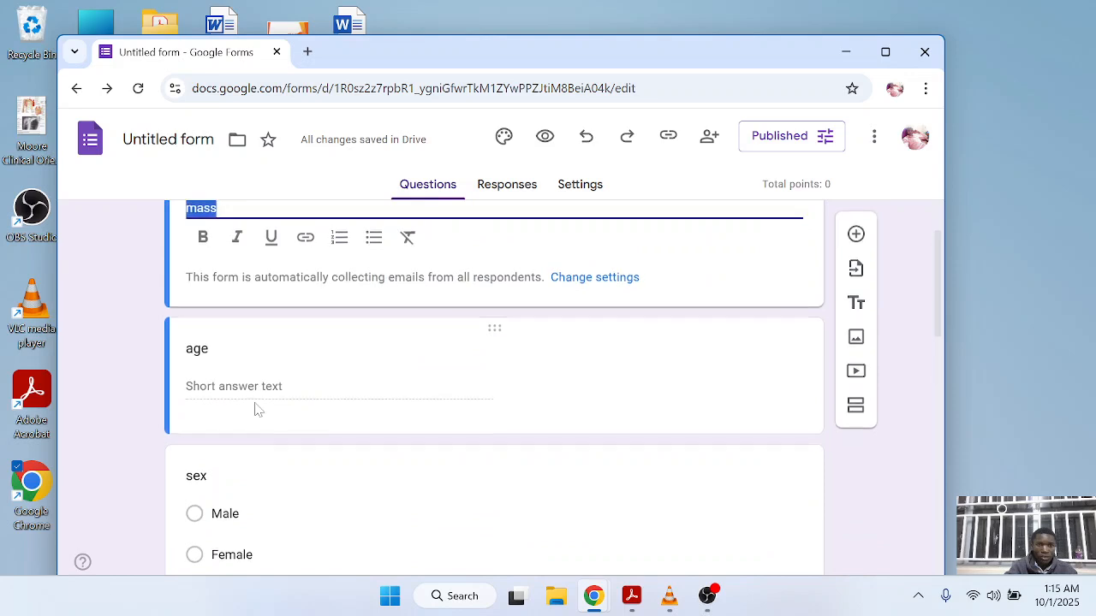
scroll(256, 408, "up", 1)
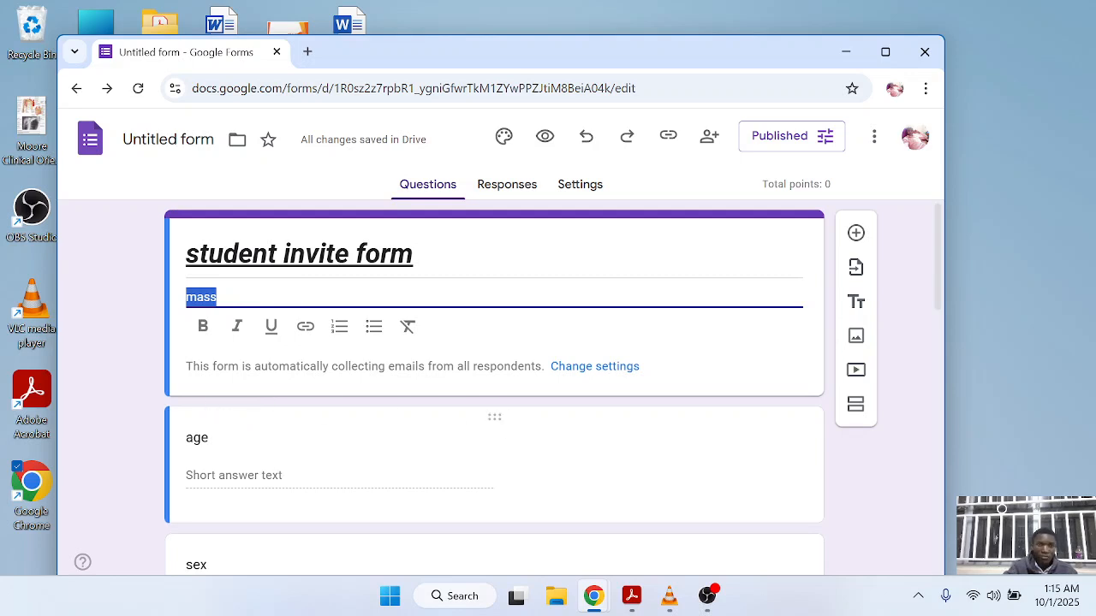
Step: Replace the title of the "age" question with "Name", using a capital N
left_click(206, 439)
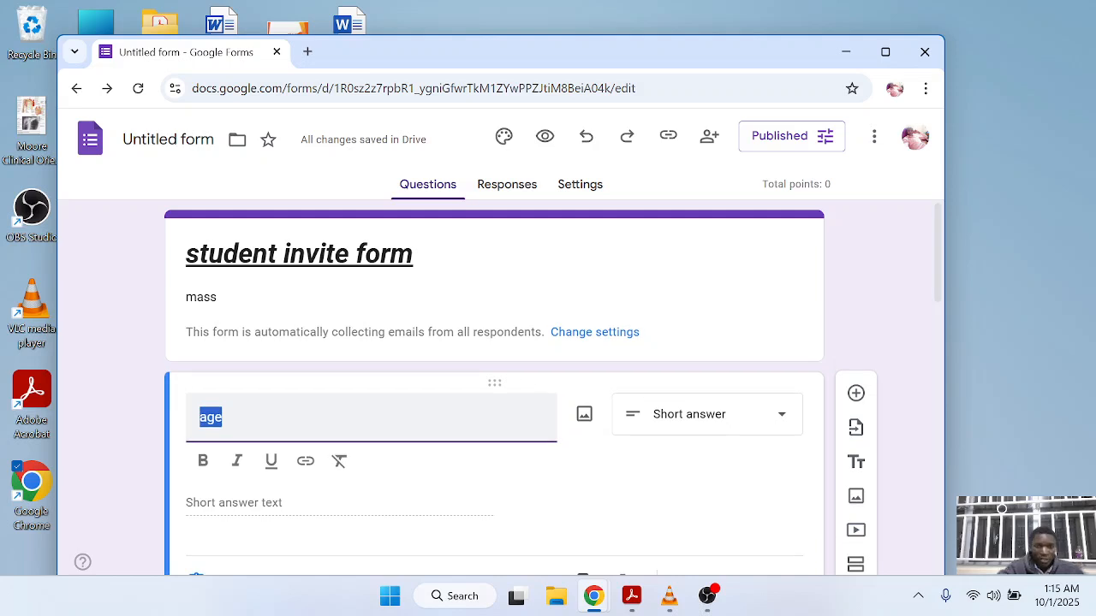
type("nam")
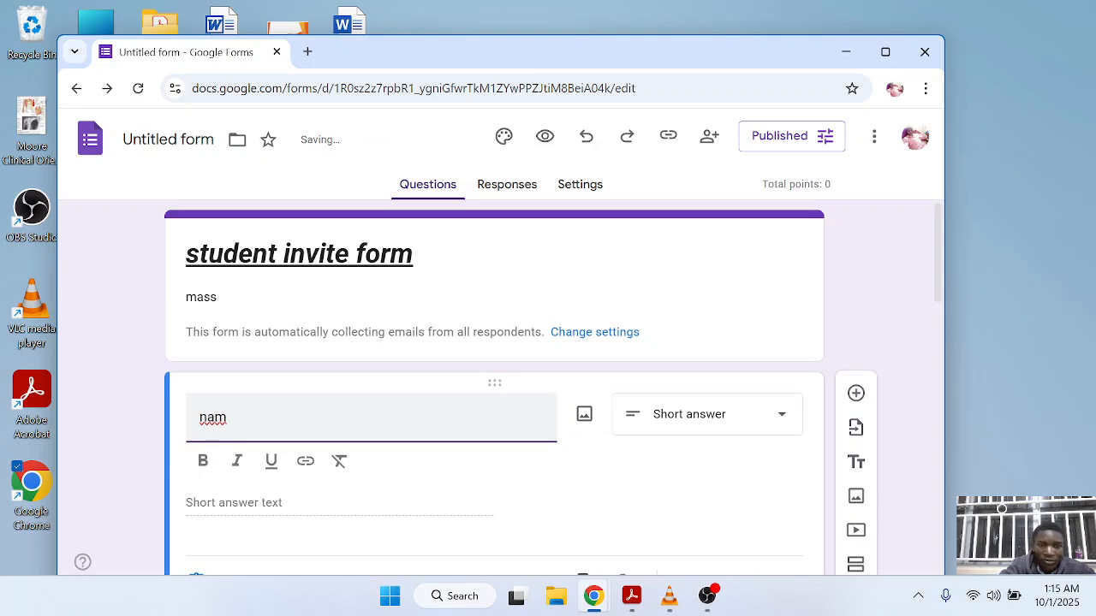
type("e")
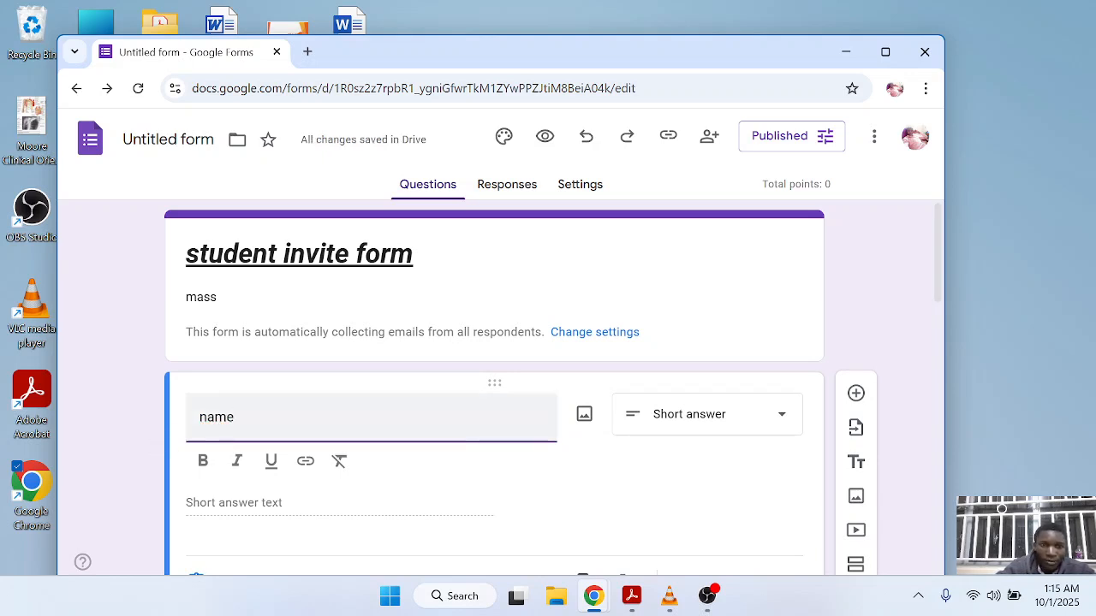
left_click_drag(199, 417, 207, 469)
left_click(204, 462)
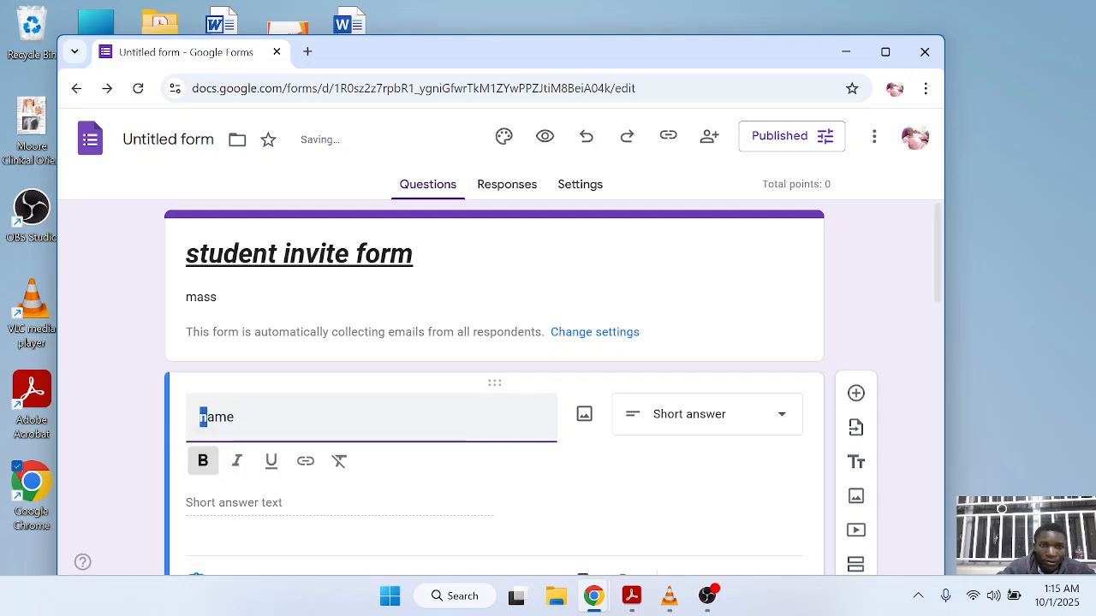
left_click(207, 417)
key("BackSpace")
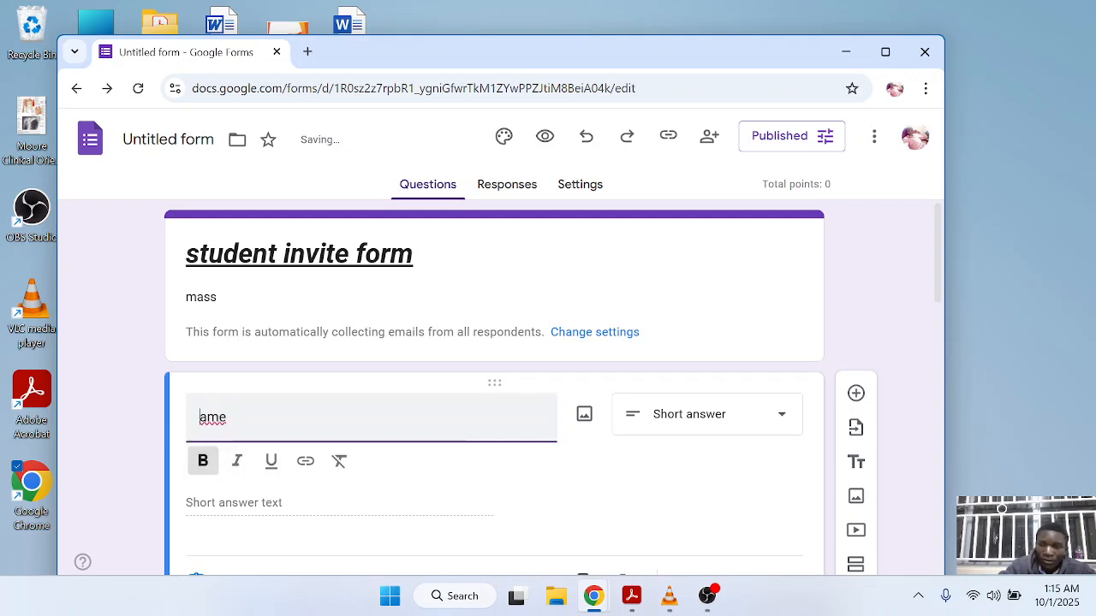
type("N")
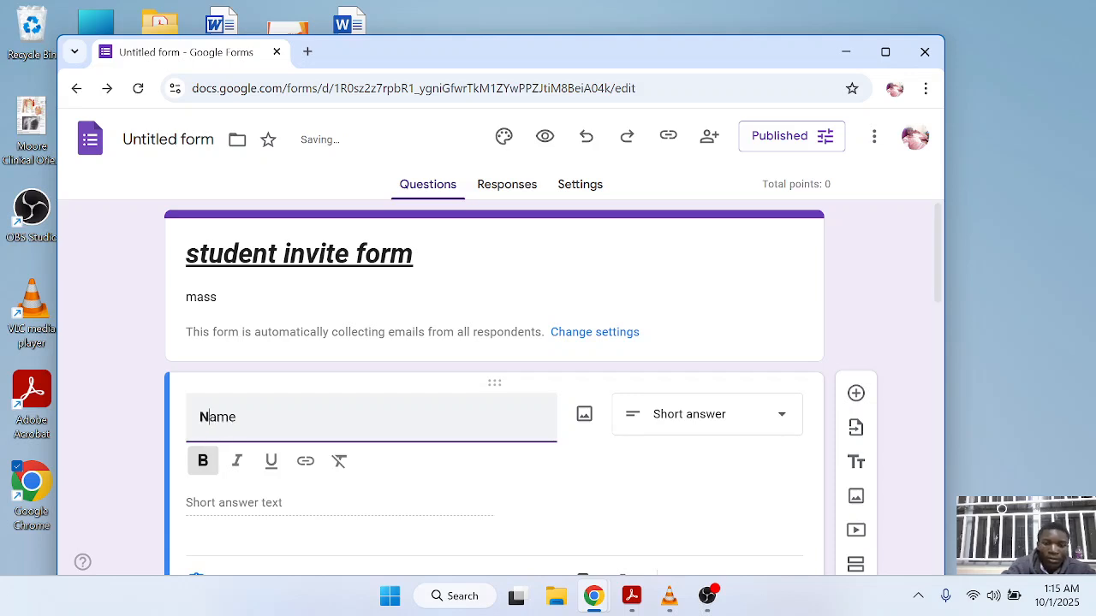
Step: Make the whole question title bold and extend it to "Name of student"
key("ctrl+a")
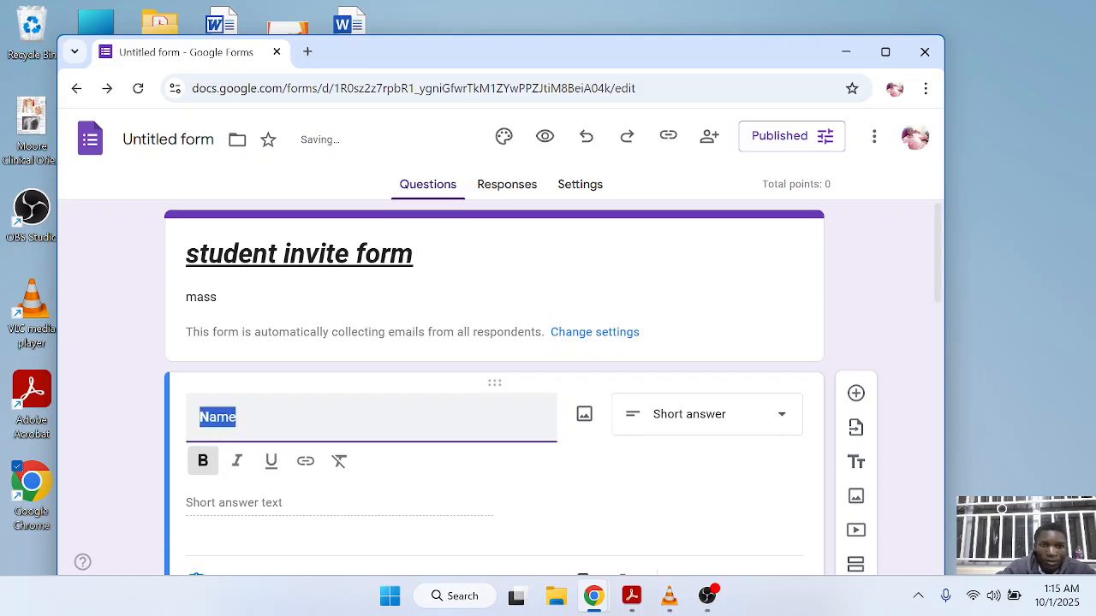
left_click(203, 461)
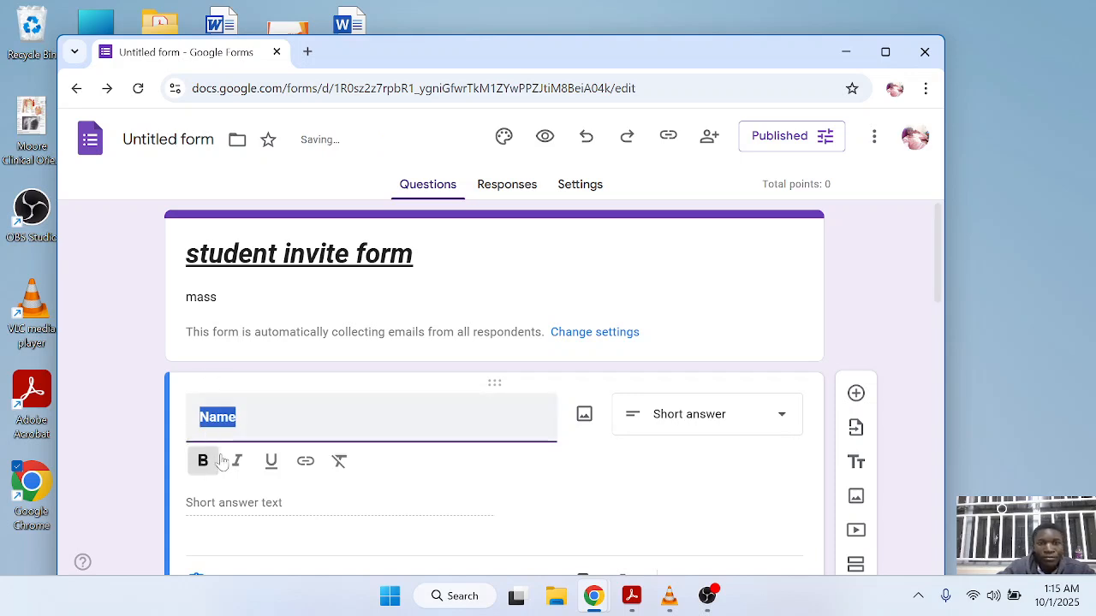
left_click(237, 417)
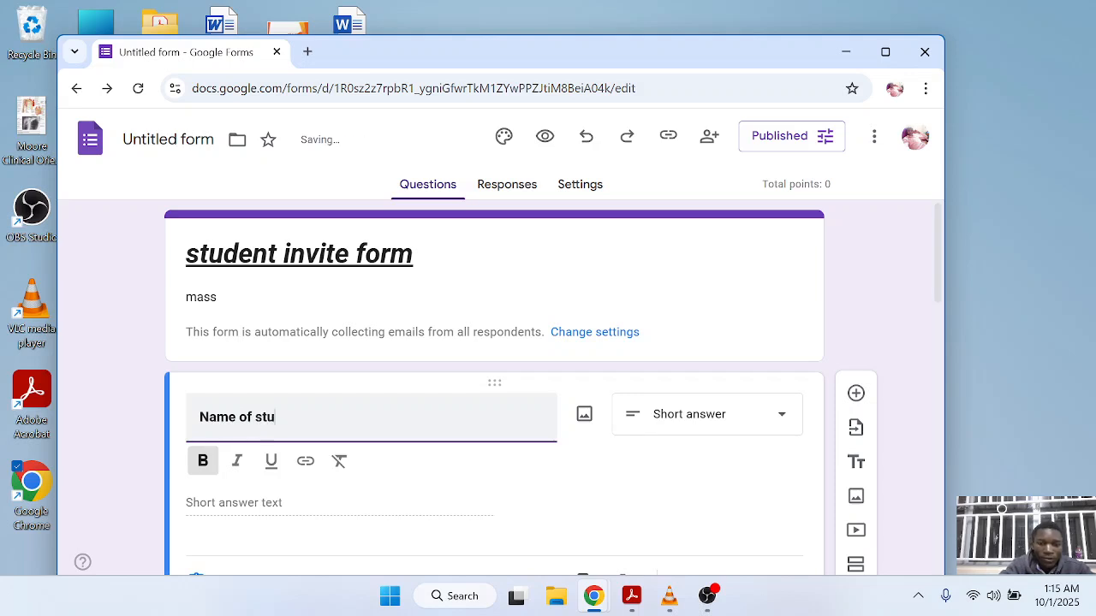
type("ent")
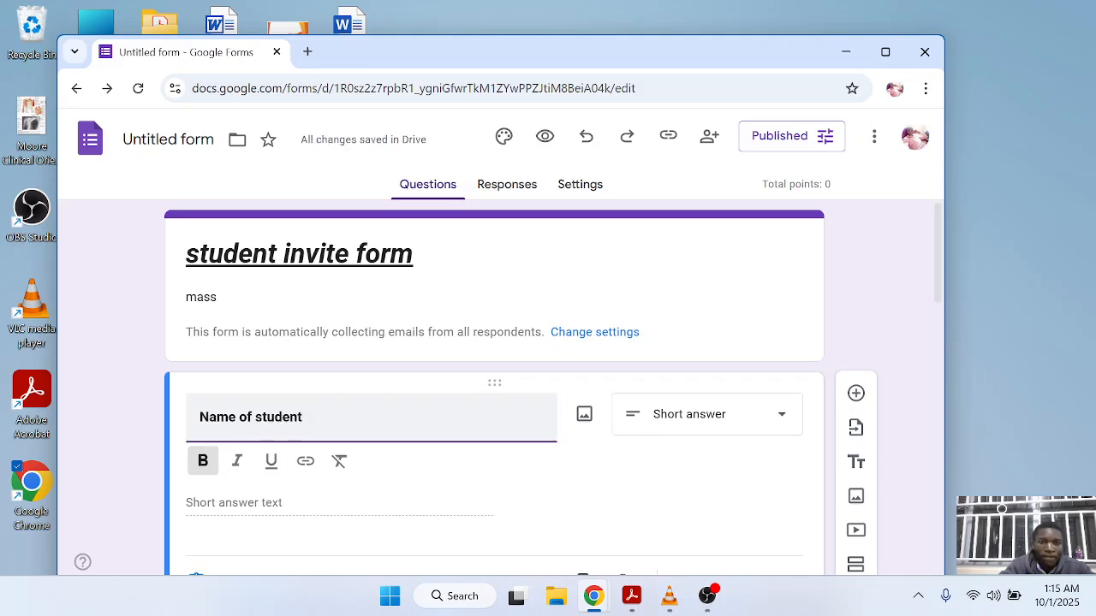
Step: Check the available question types and choose Short answer for the "Name of student" question
scroll(271, 418, "down", 1)
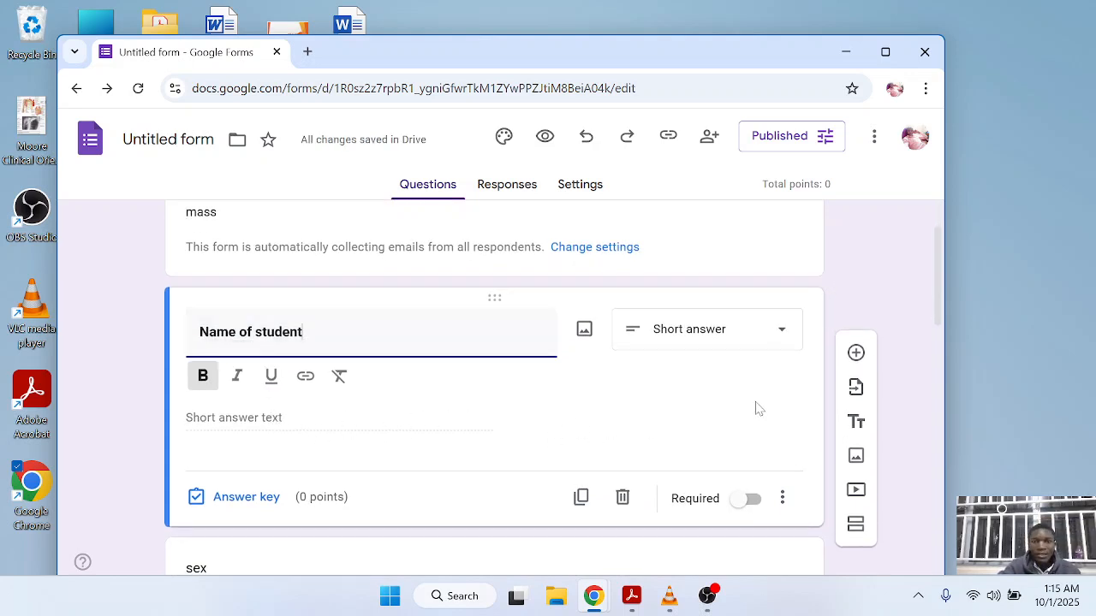
left_click(783, 333)
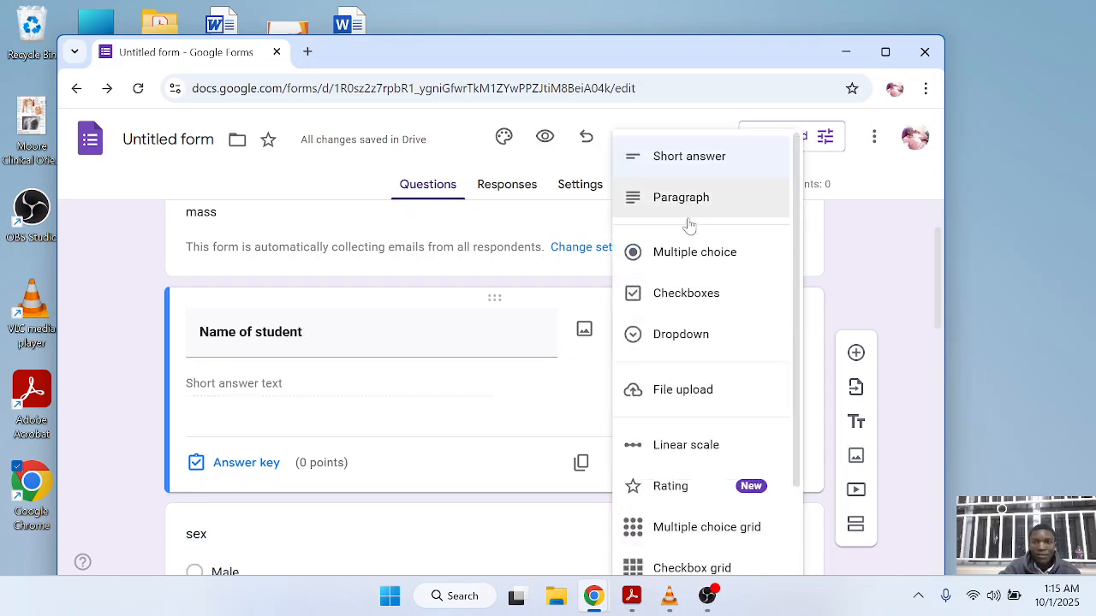
left_click(663, 164)
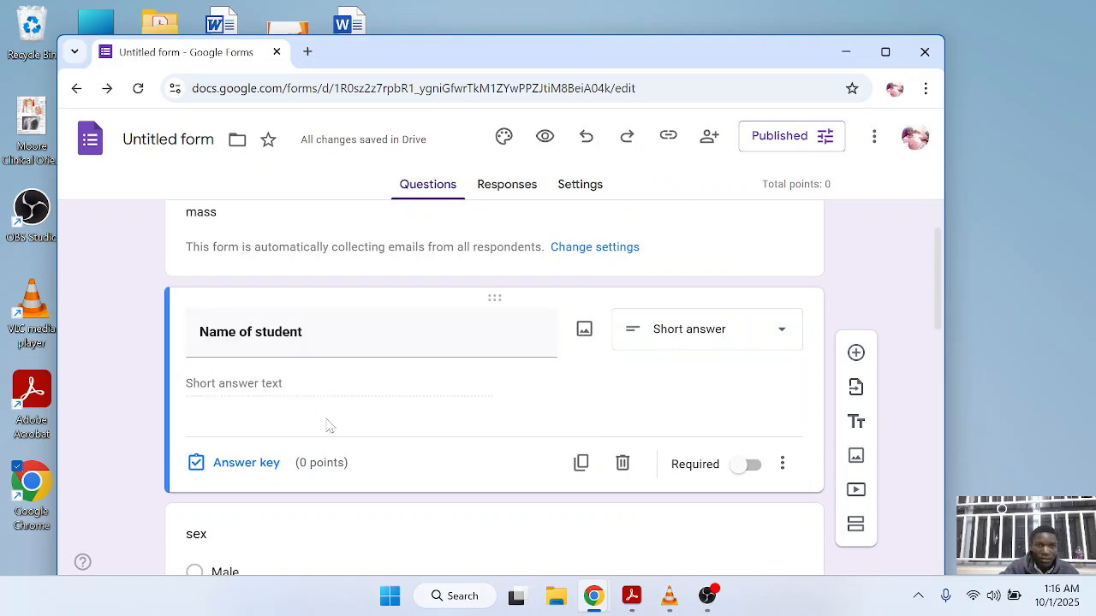
Step: Open the answer key of the "Name of student" question to view its correct-answer and points settings
left_click(203, 467)
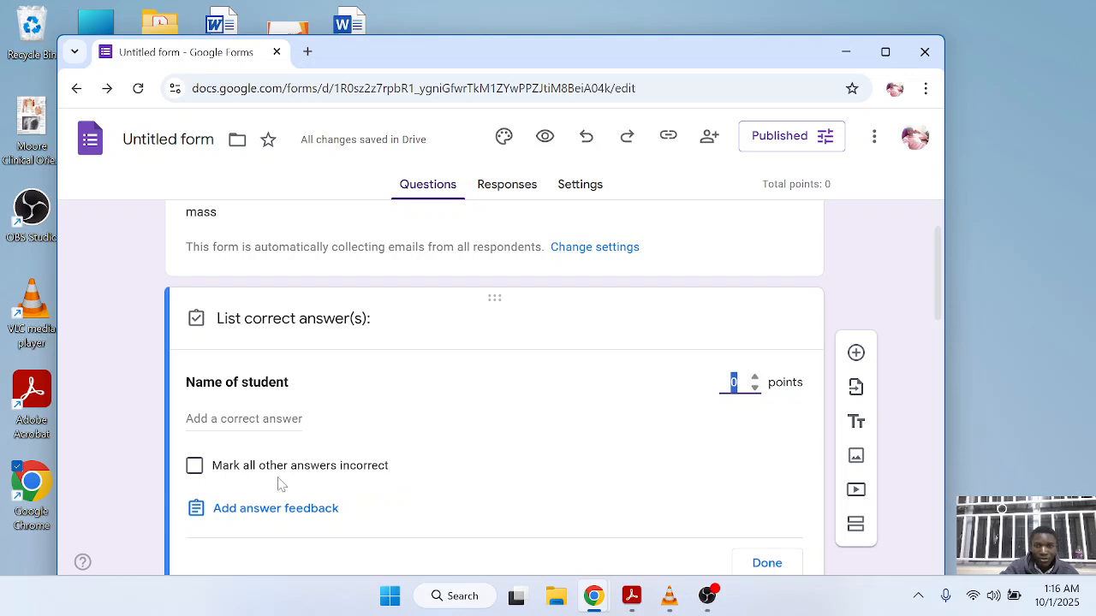
left_click(126, 427)
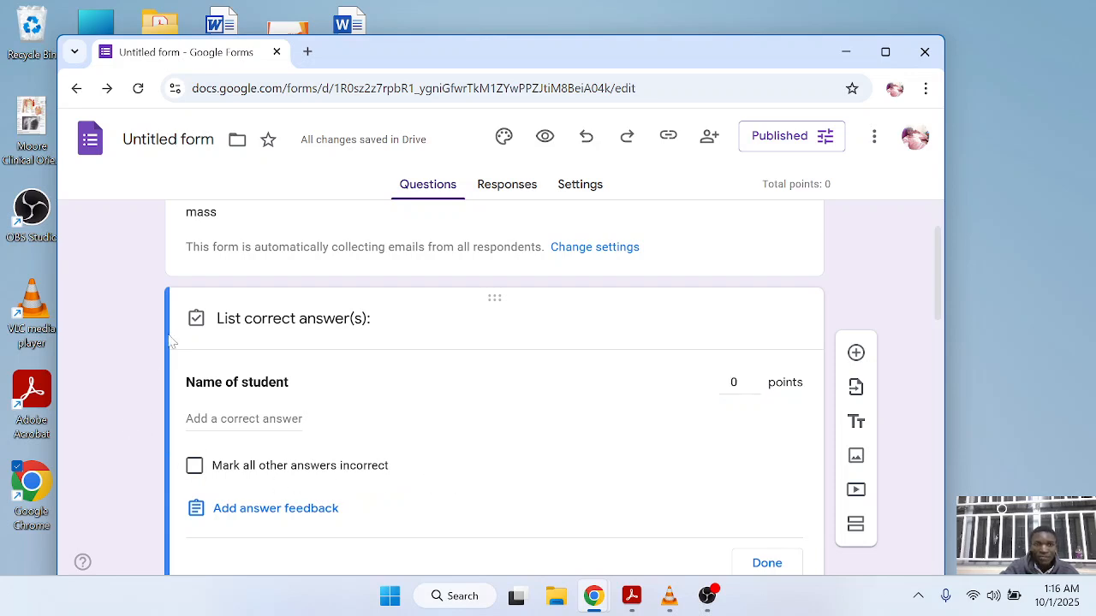
left_click_drag(91, 277, 134, 367)
scroll(135, 367, "up", 1)
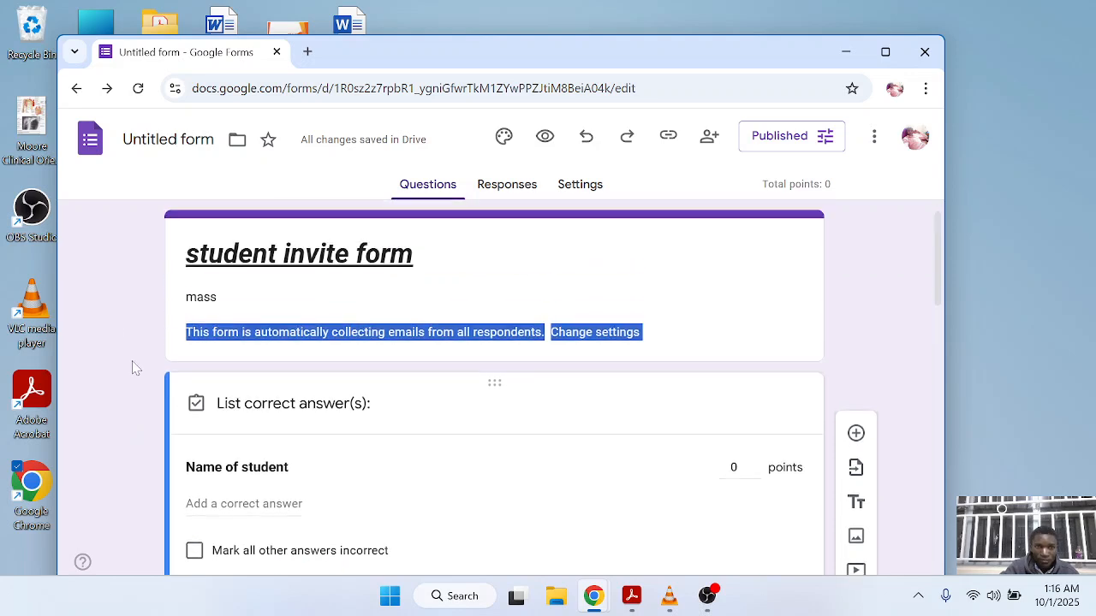
Step: Remove the "Other" option from the multiple-choice sex question
scroll(283, 366, "down", 3)
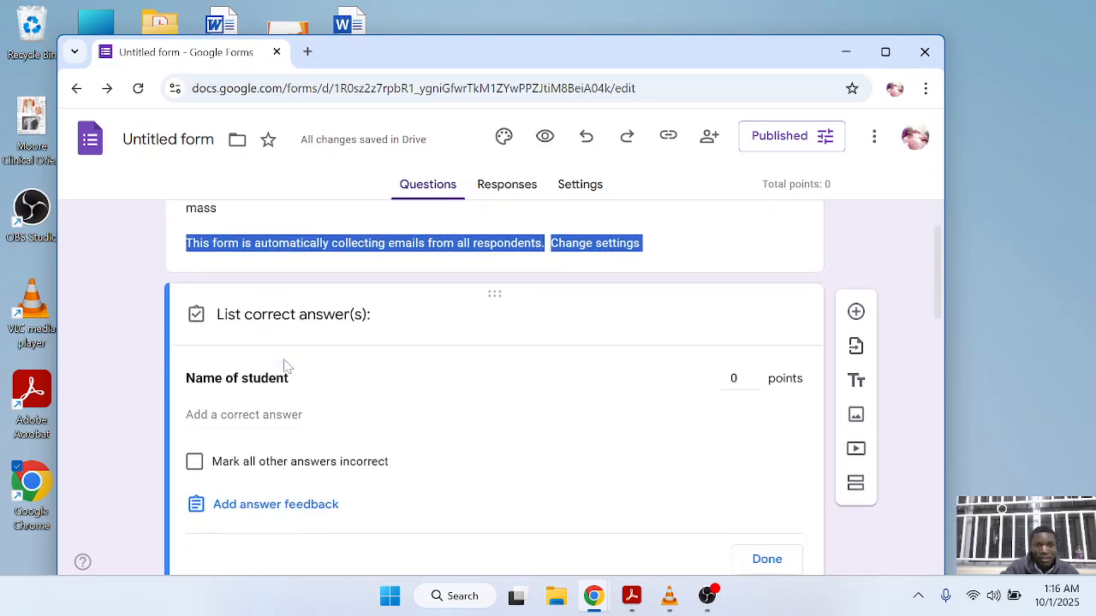
scroll(287, 366, "down", 2)
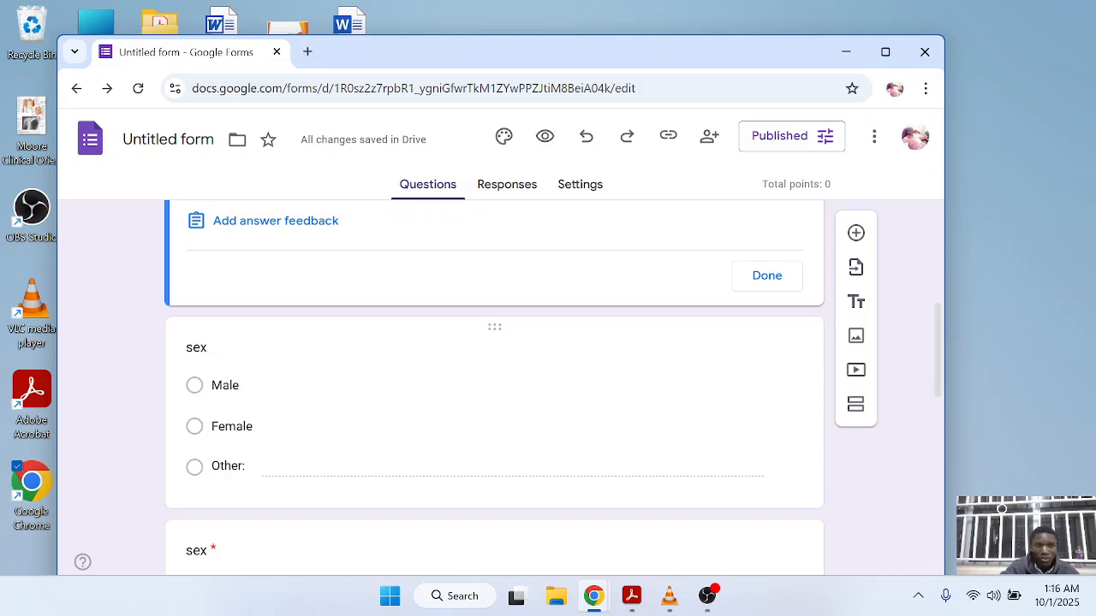
double_click(183, 347)
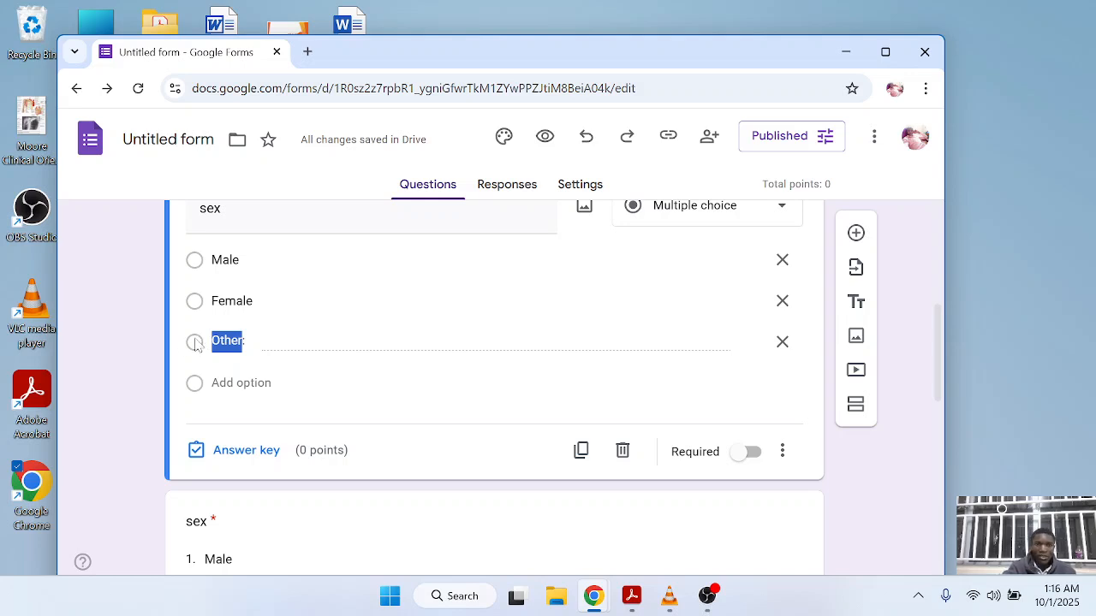
left_click_drag(211, 341, 286, 342)
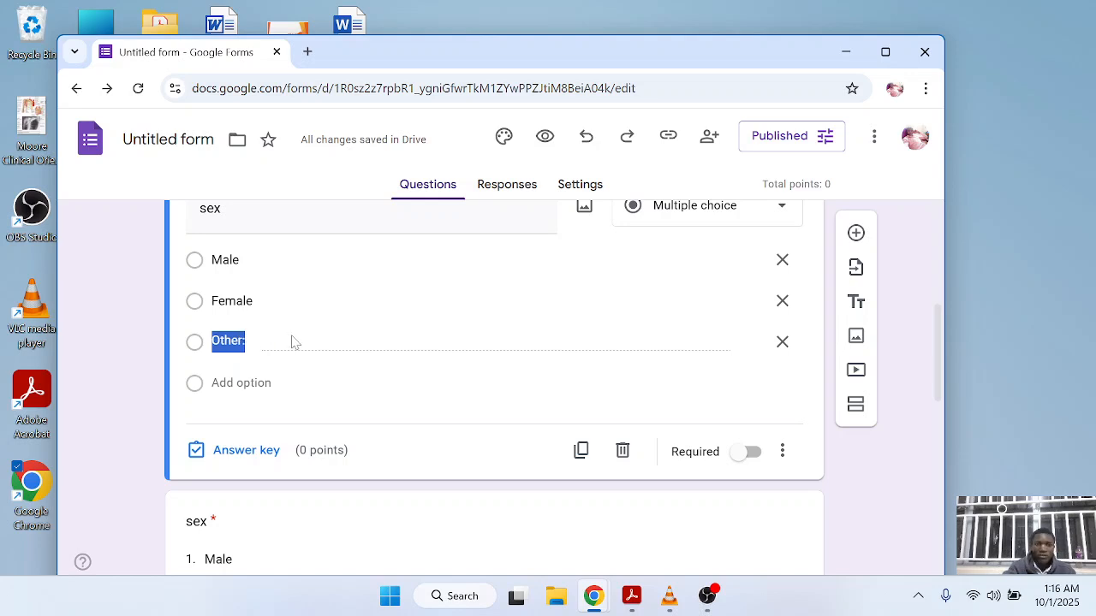
left_click(782, 342)
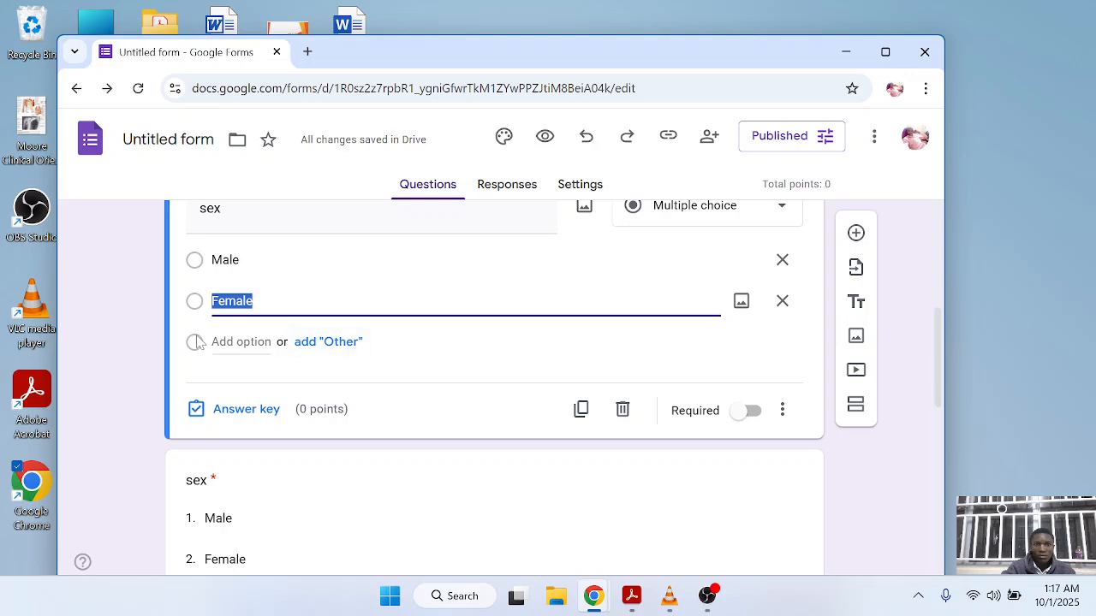
Step: Delete the multiple-choice sex question from the form
left_click_drag(195, 342, 408, 367)
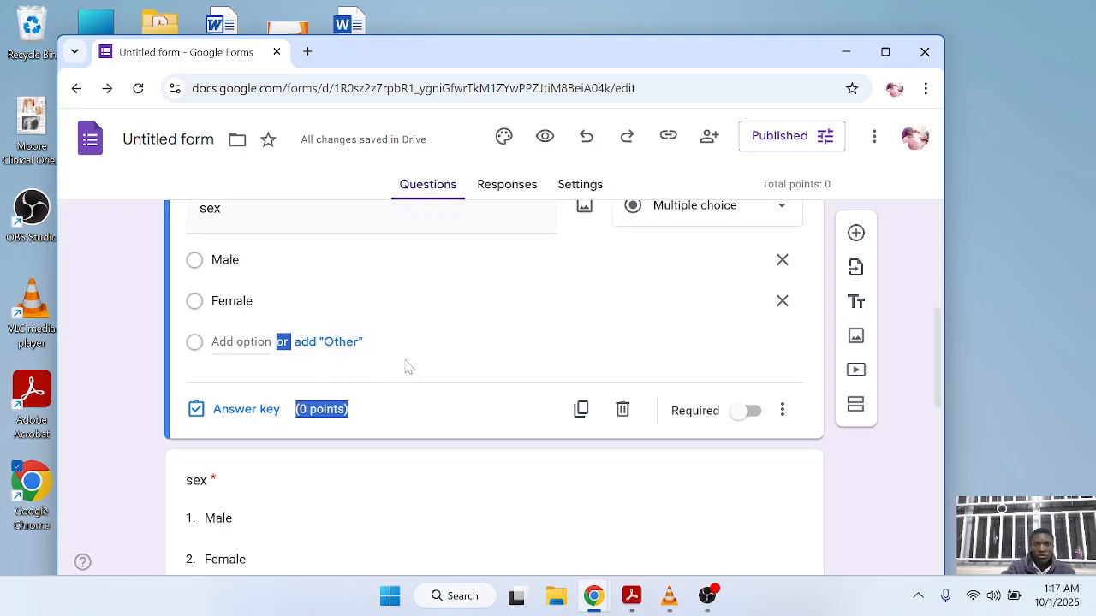
left_click(409, 366)
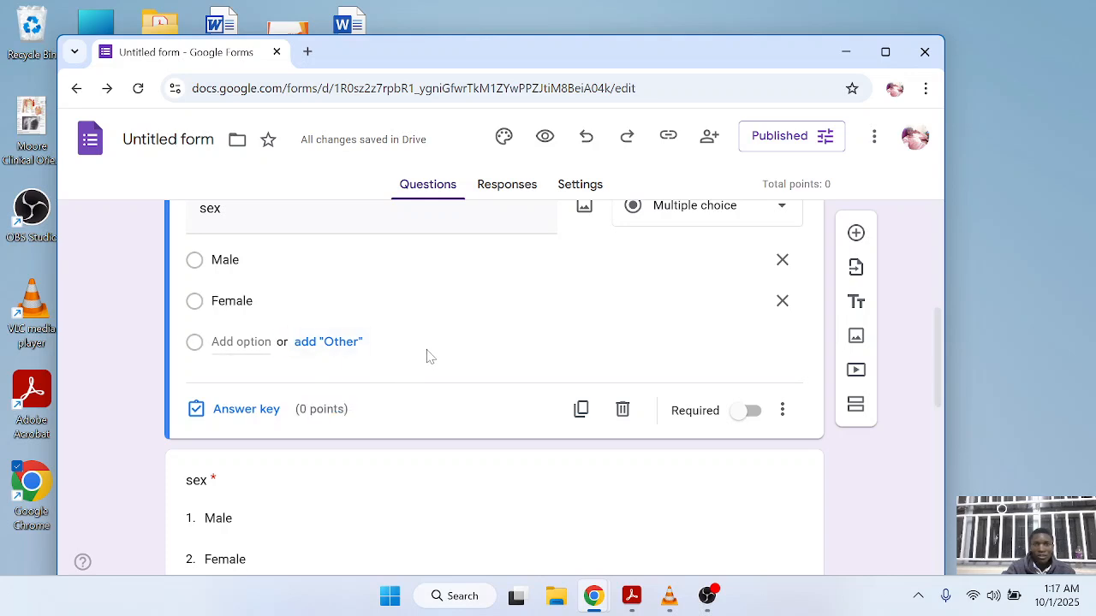
left_click(622, 413)
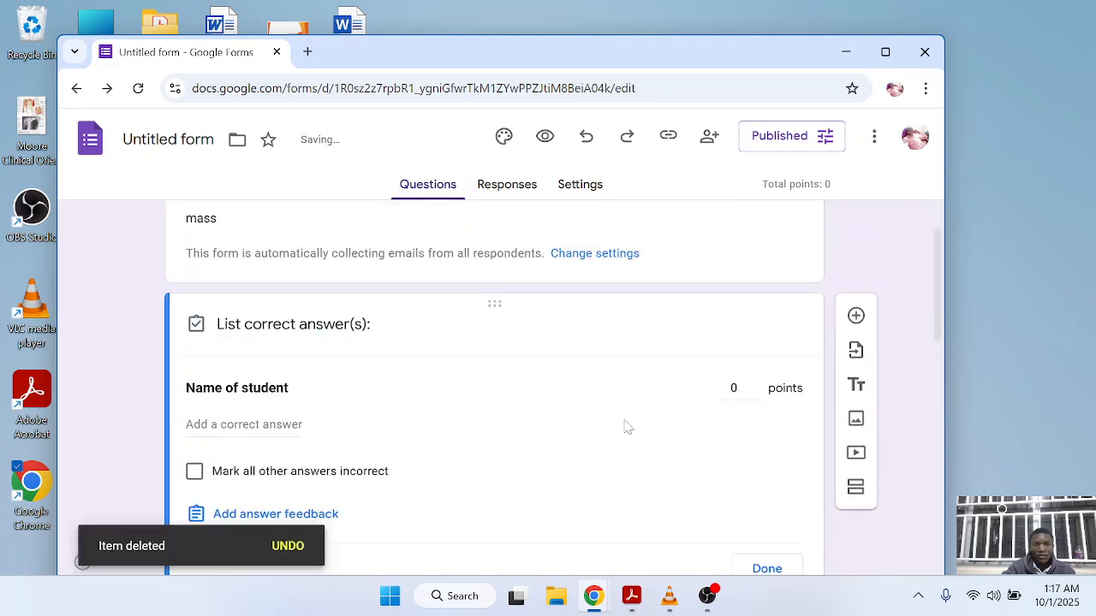
Step: Change the question type of the remaining "sex" dropdown question to Multiple choice
scroll(421, 385, "down", 2)
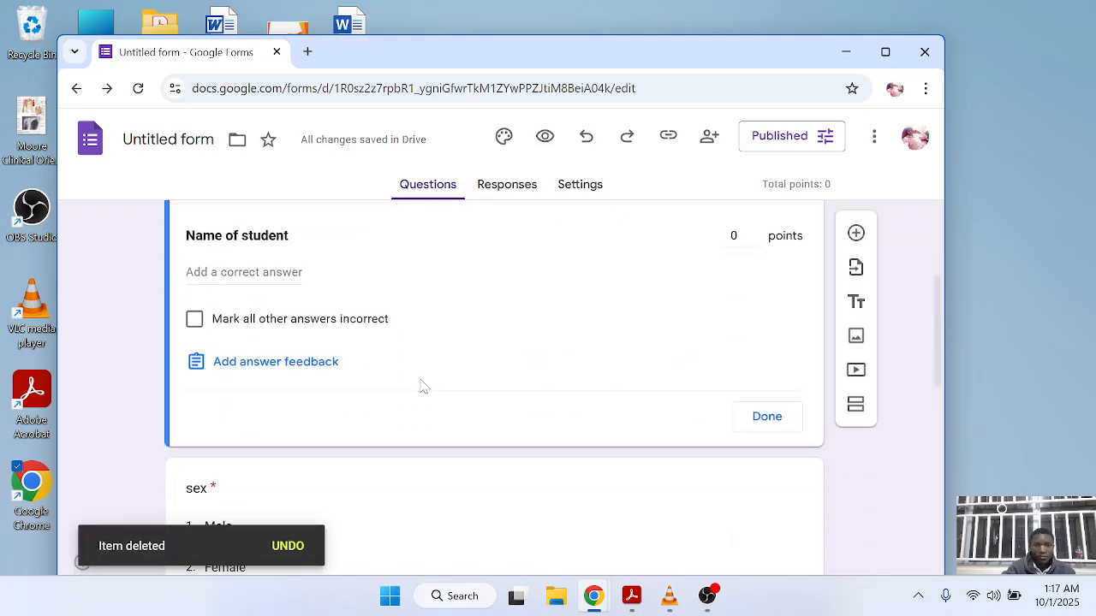
scroll(420, 386, "down", 2)
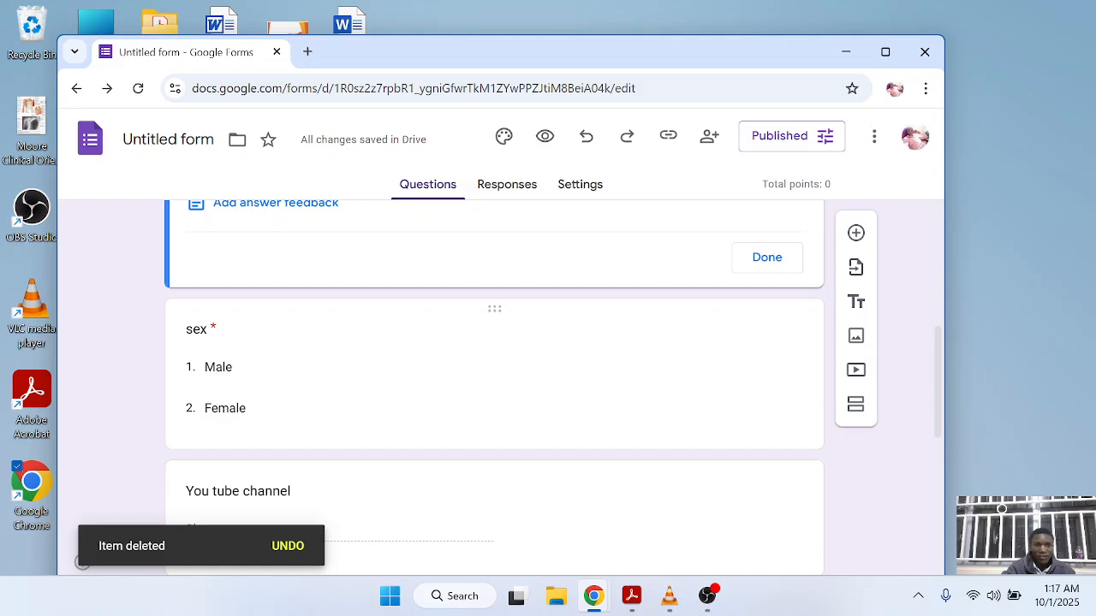
scroll(199, 386, "up", 4)
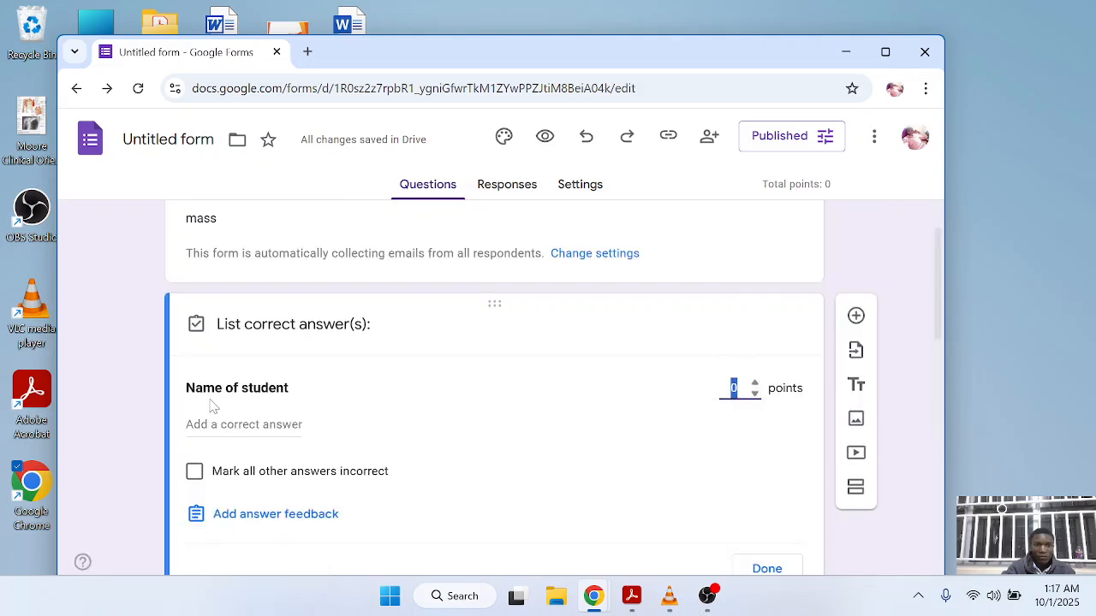
scroll(208, 402, "down", 3)
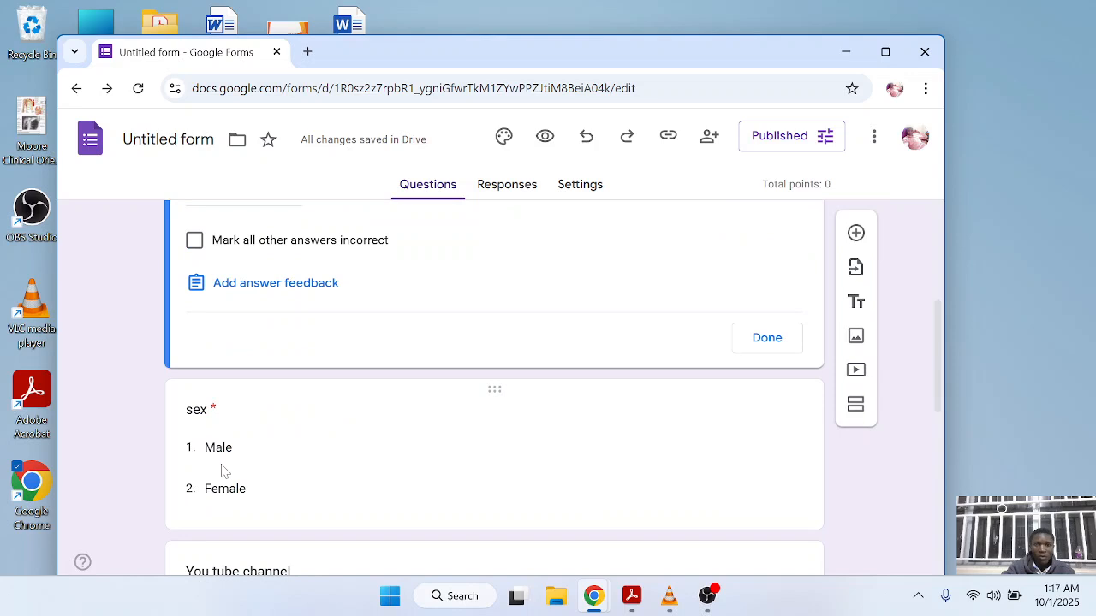
scroll(220, 466, "down", 1)
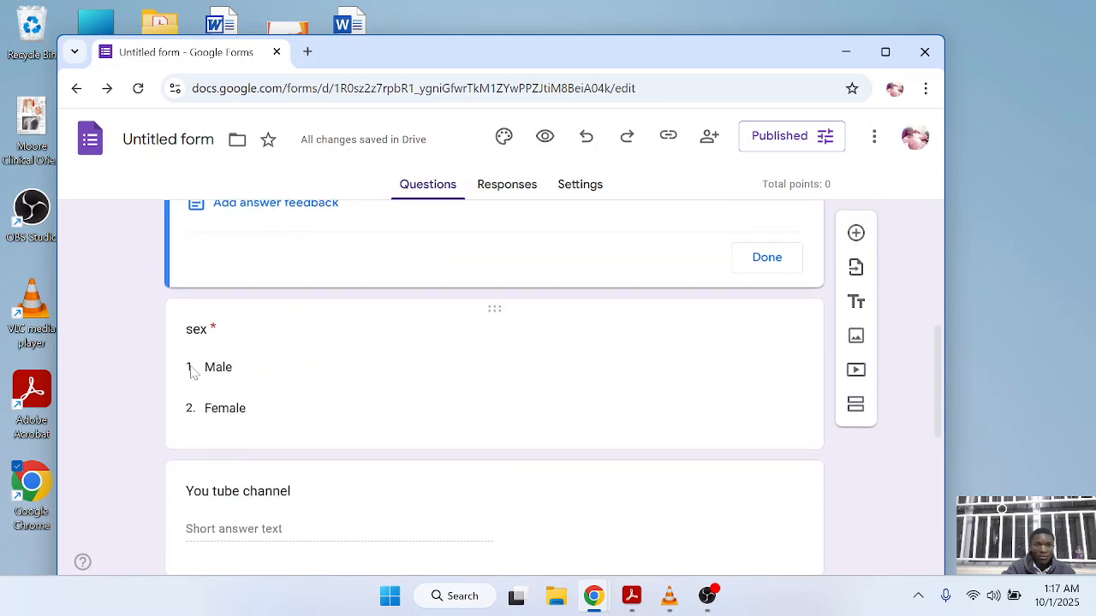
left_click_drag(191, 368, 196, 409)
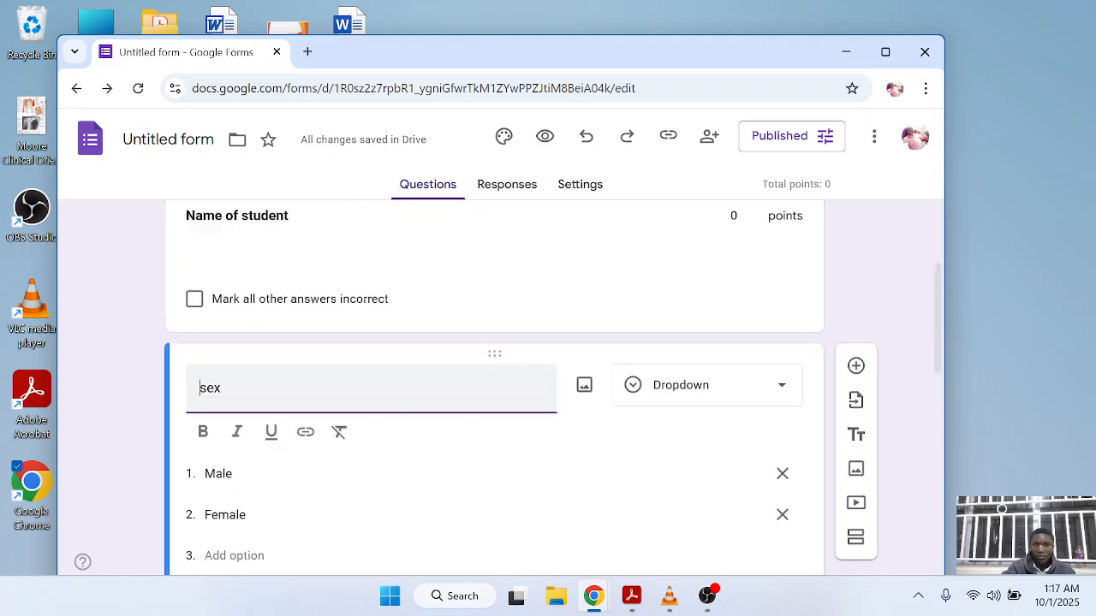
left_click(781, 392)
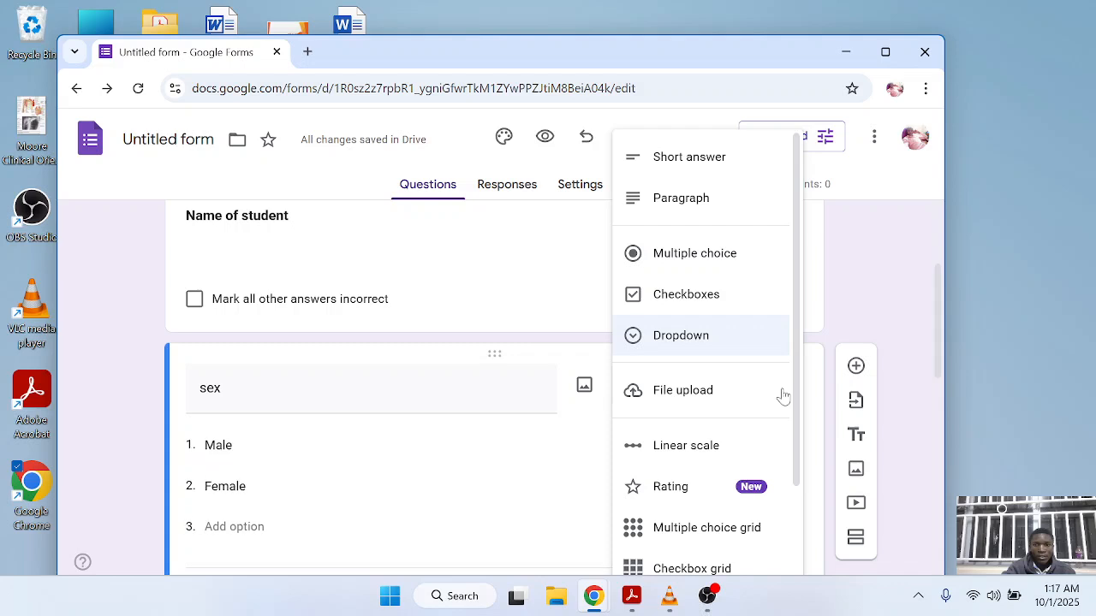
left_click(709, 257)
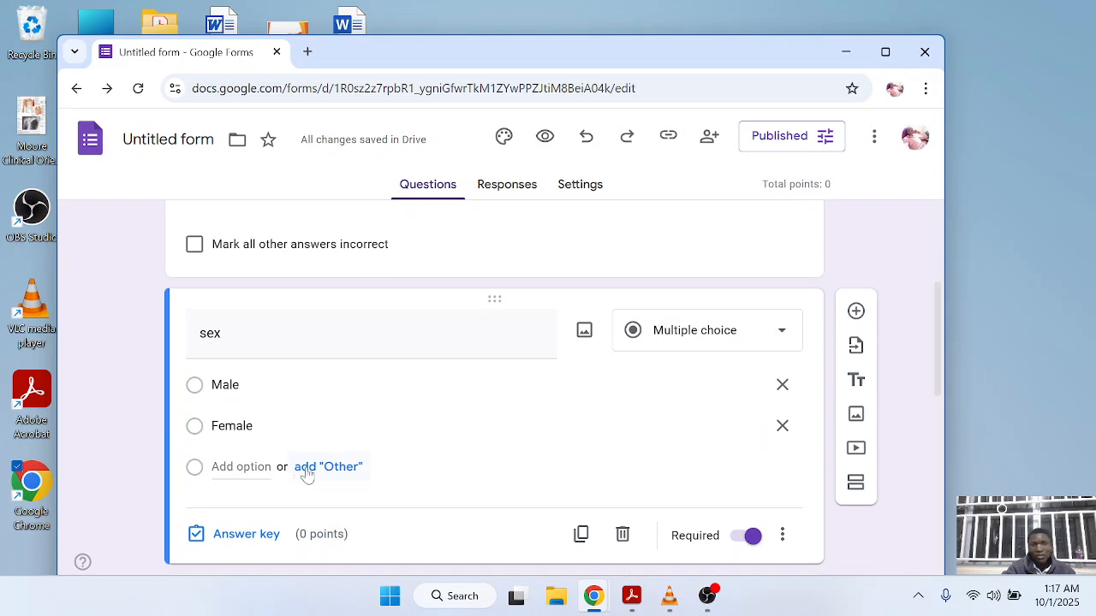
Step: Duplicate the multiple-choice "sex" question with its Male and Female options
key("Up")
double_click(425, 348)
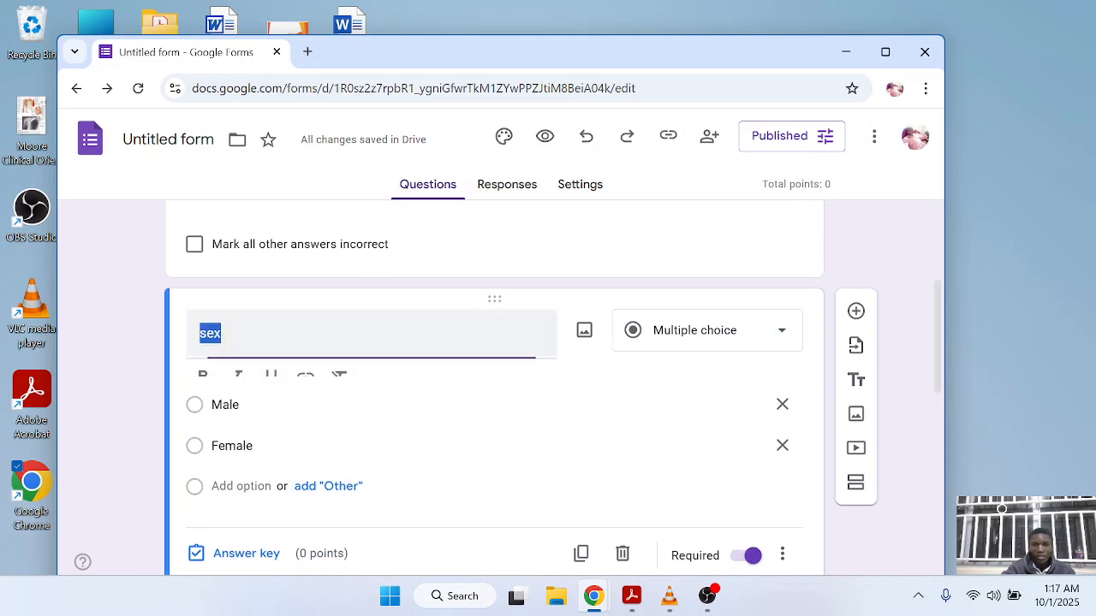
scroll(370, 484, "down", 2)
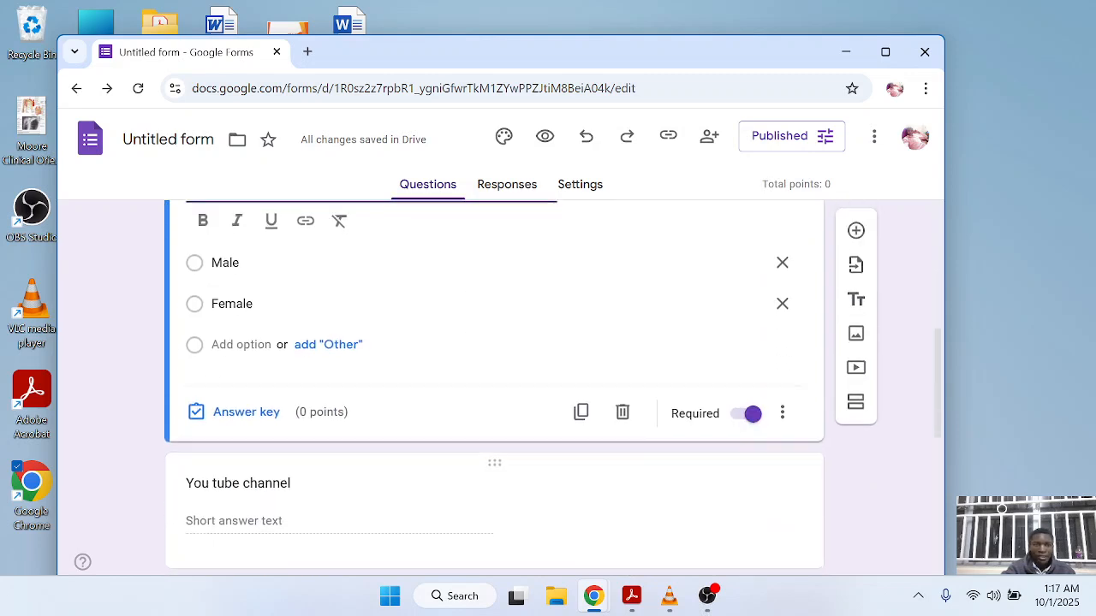
scroll(367, 482, "down", 1)
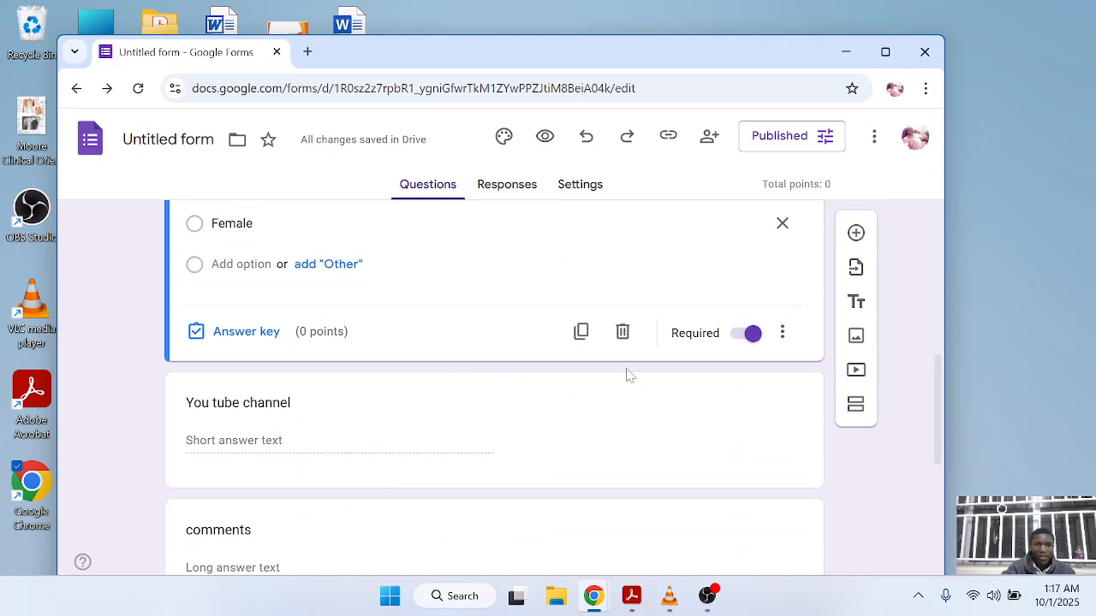
scroll(627, 374, "up", 2)
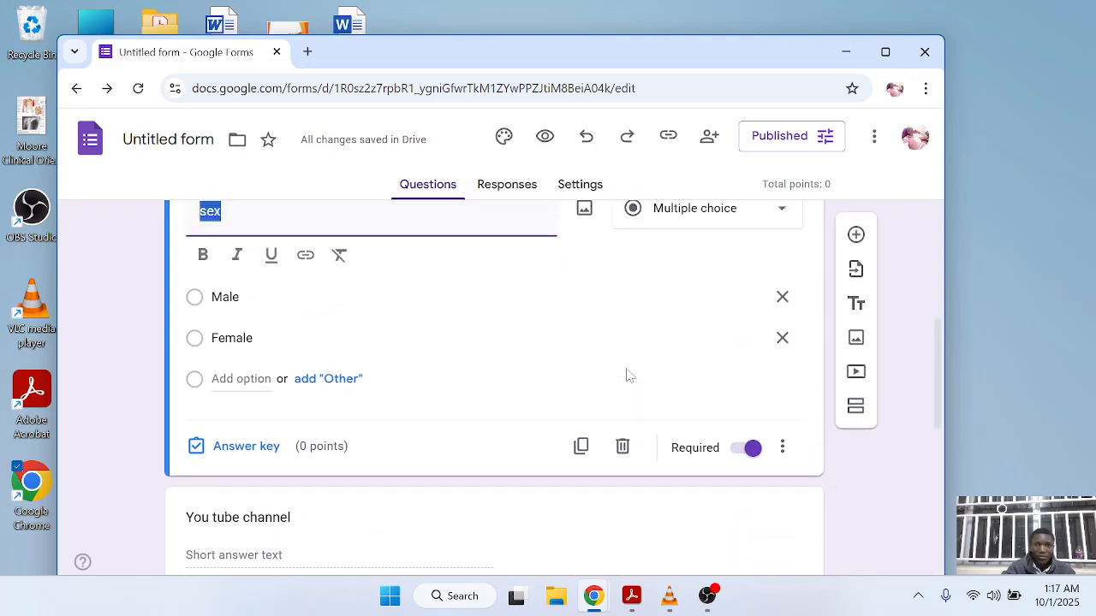
left_click(581, 447)
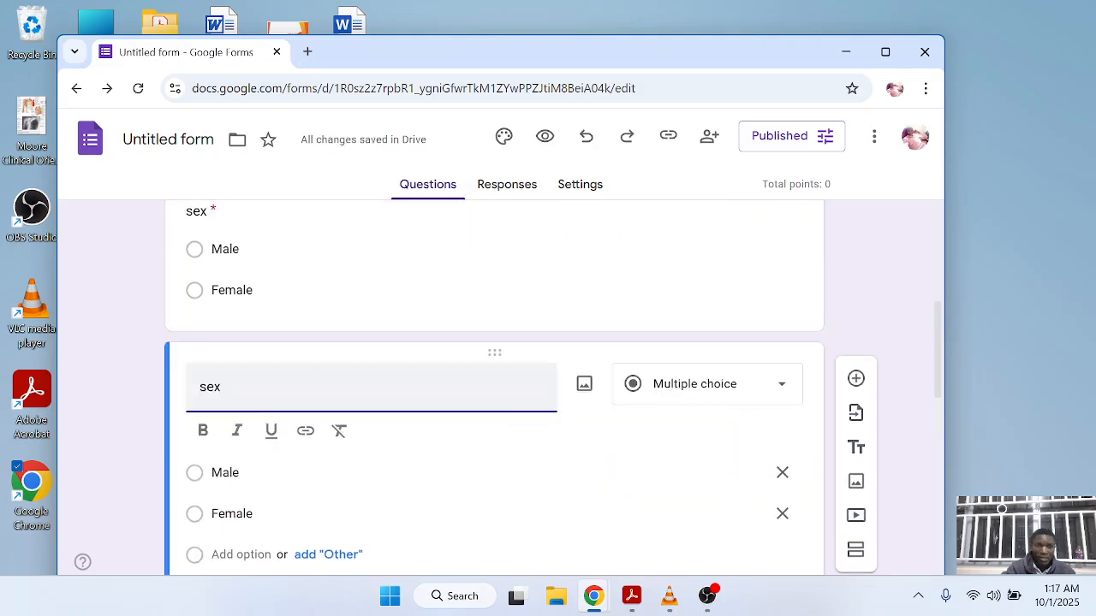
Step: Retitle the duplicated question "age" and make its title bold
key("BackSpace")
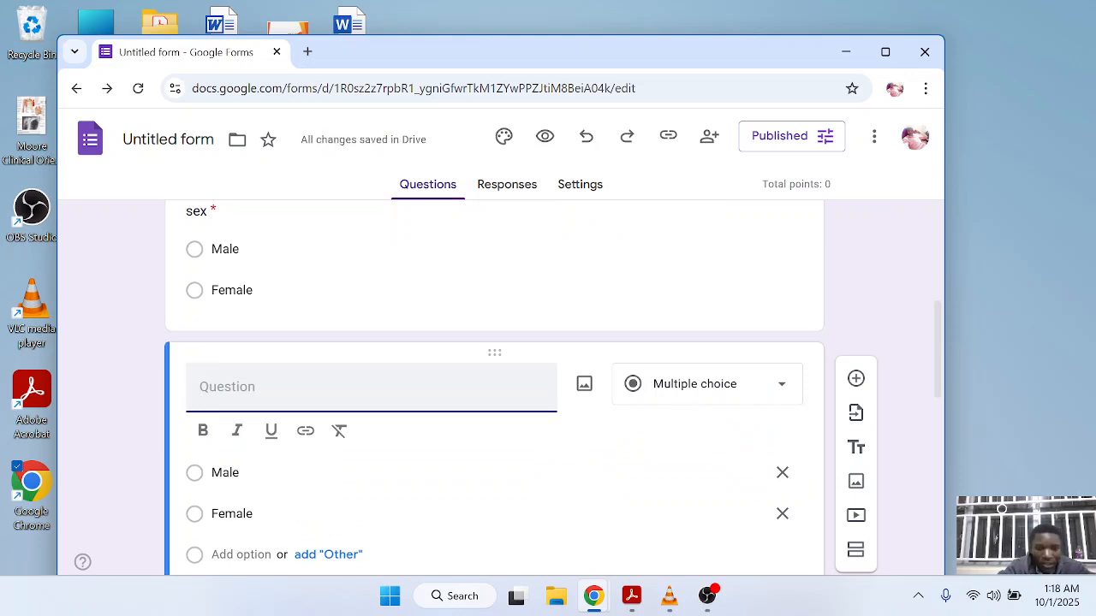
type("age")
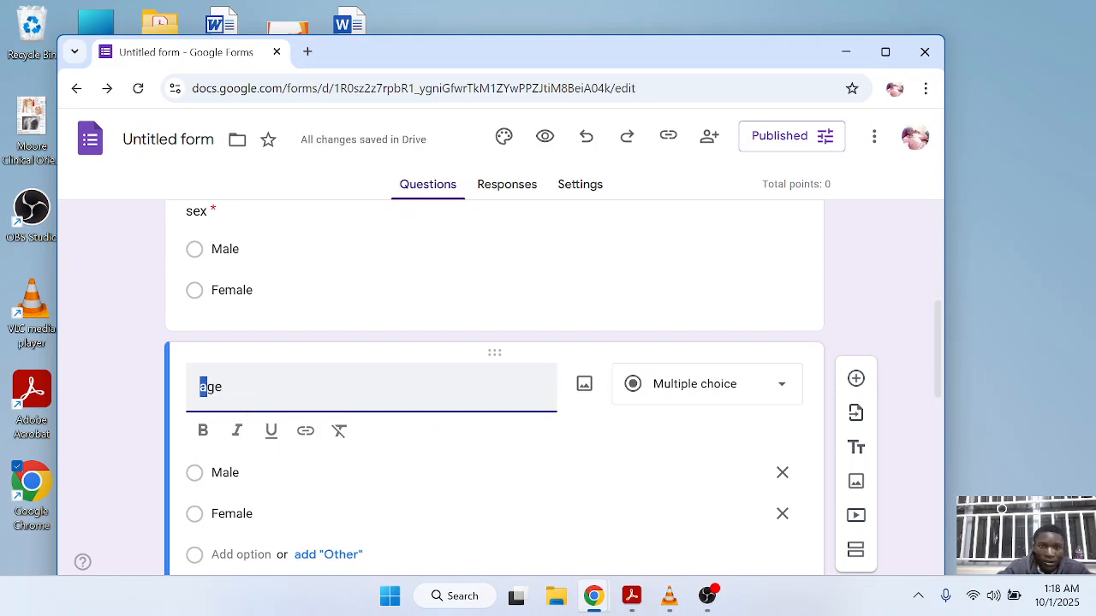
double_click(211, 386)
left_click(210, 431)
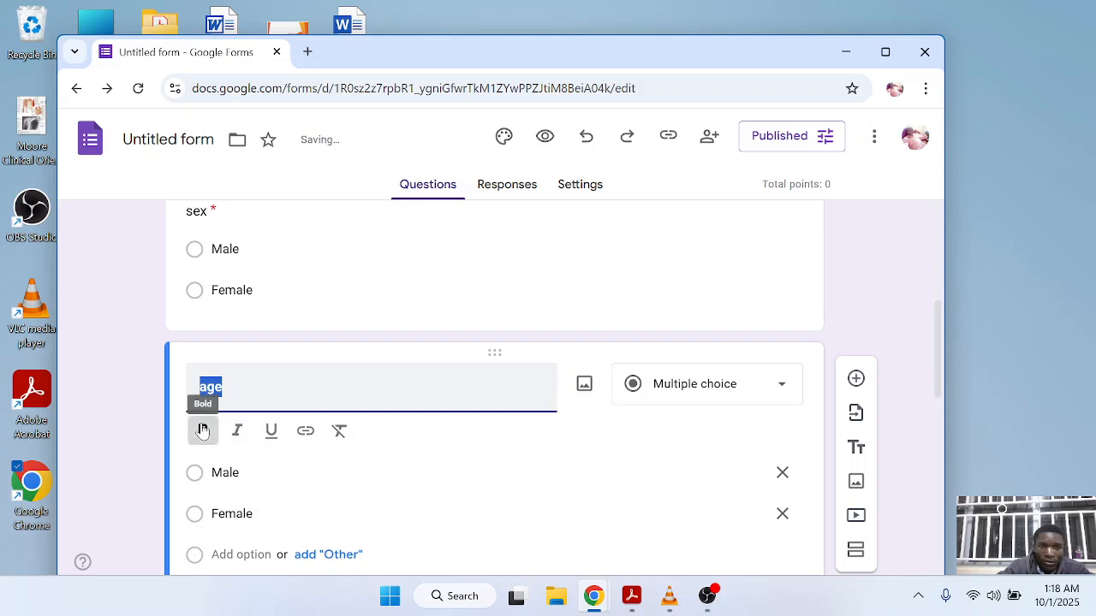
Step: Remove the "Male" option from the "age" question
scroll(366, 395, "down", 1)
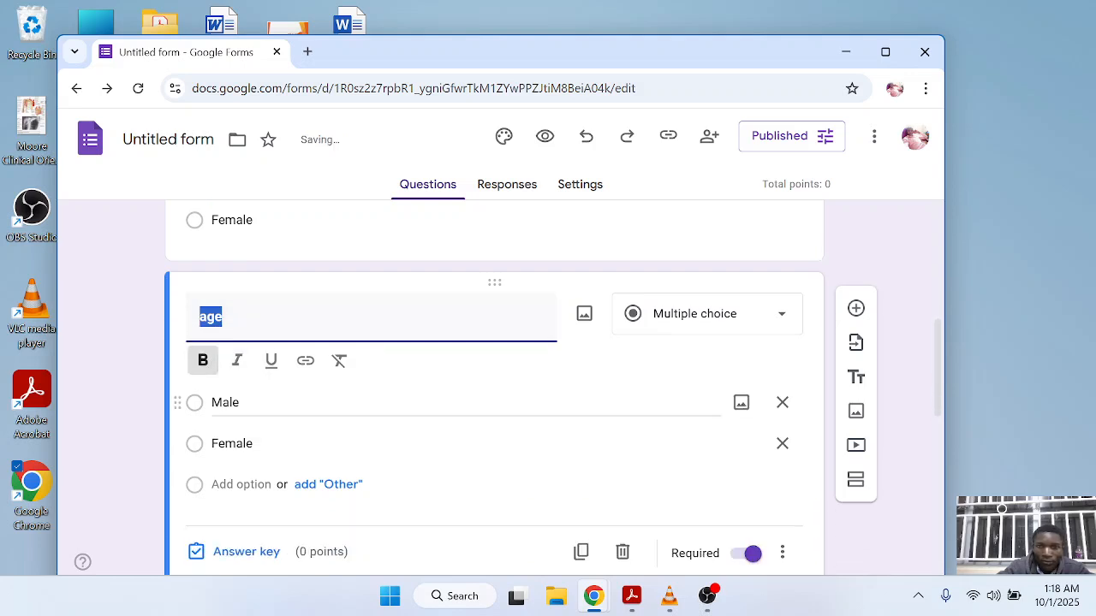
left_click(203, 397)
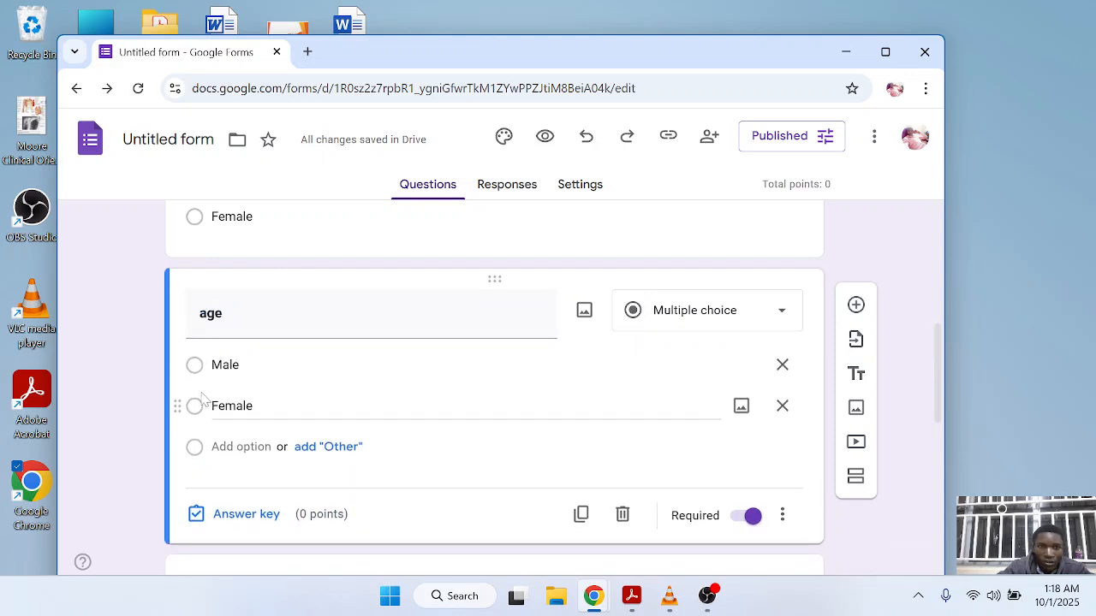
double_click(194, 366)
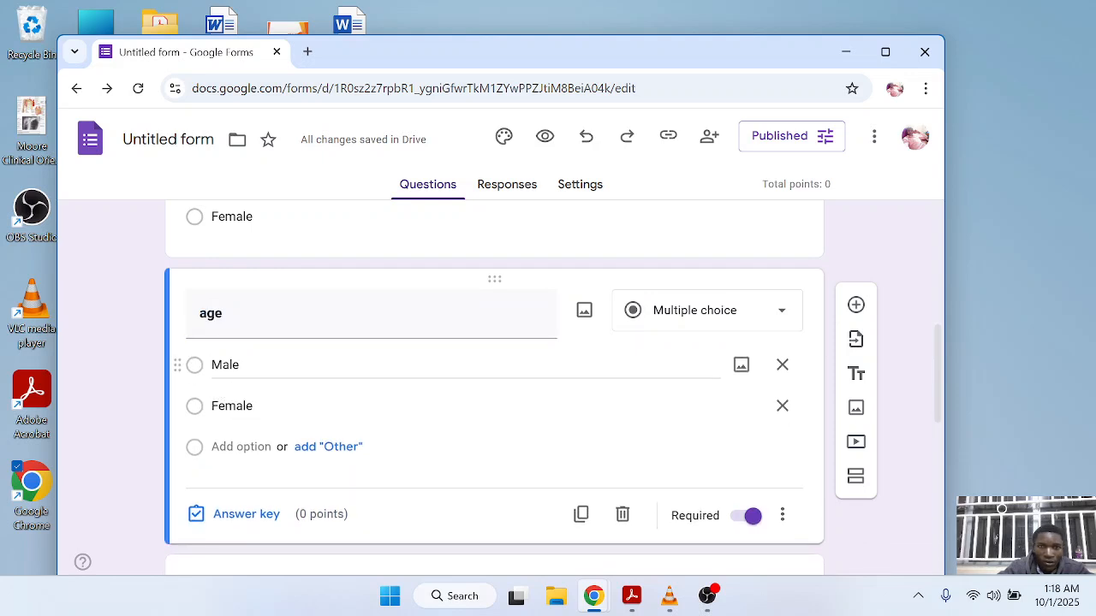
left_click(669, 416)
left_click(787, 366)
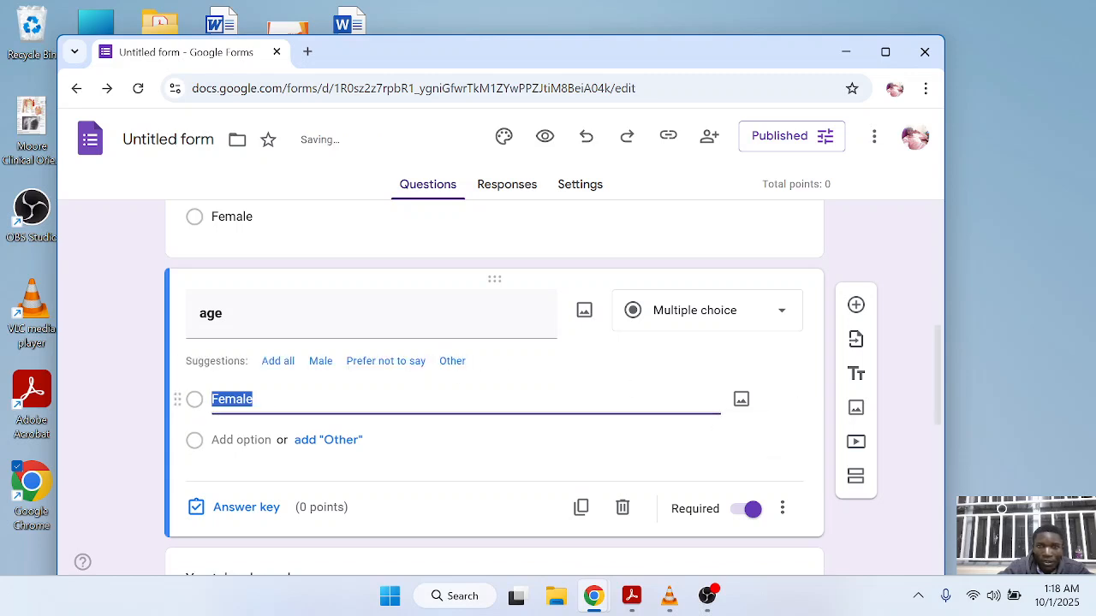
left_click(742, 401)
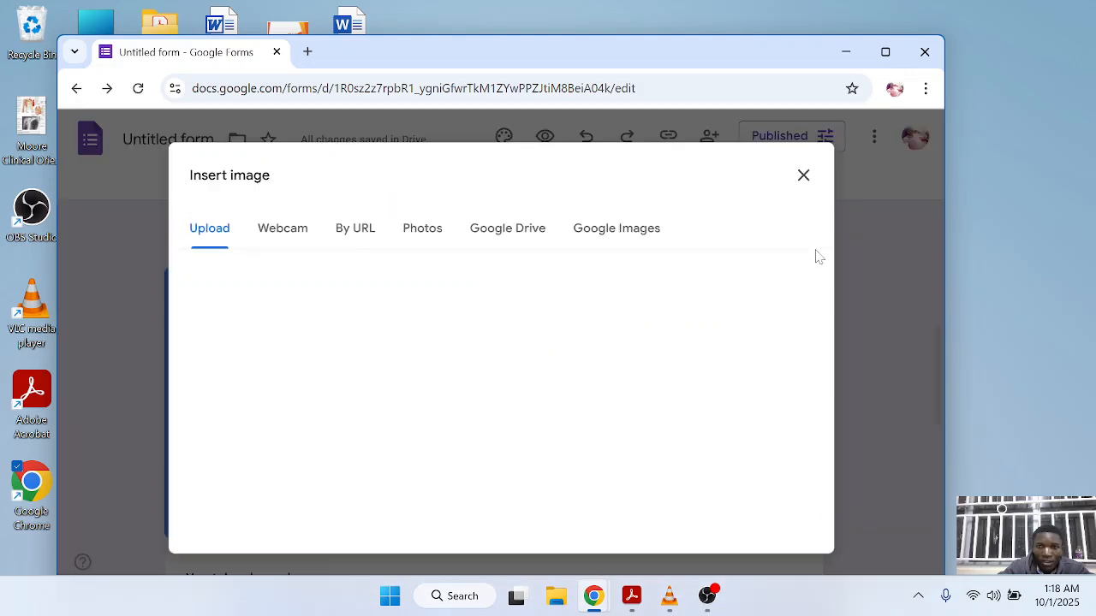
left_click(803, 176)
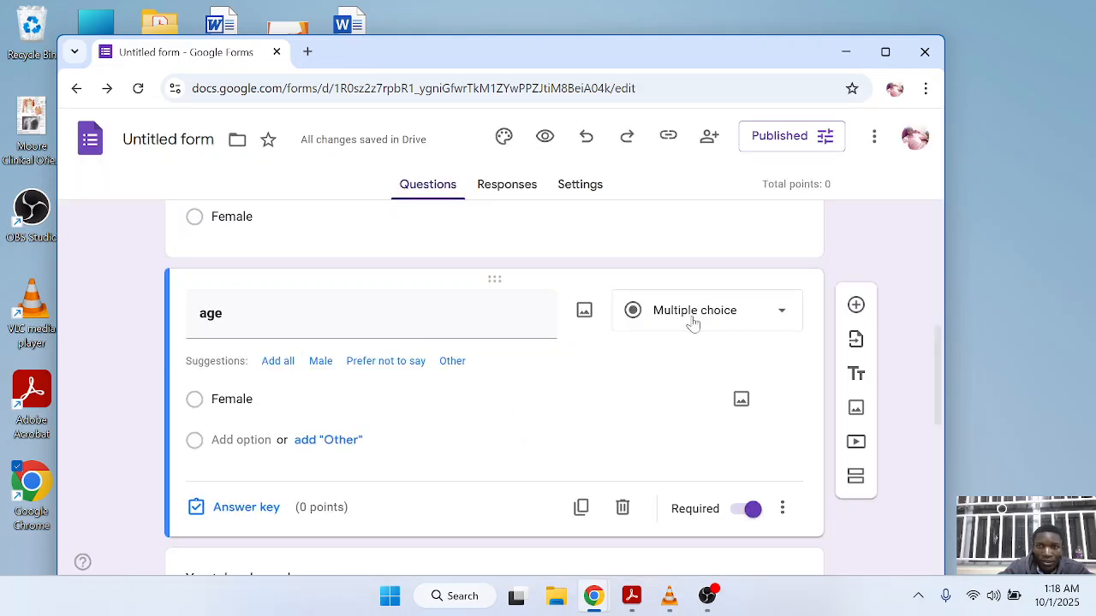
Step: Change the question type of the "age" question to Short answer
left_click(786, 312)
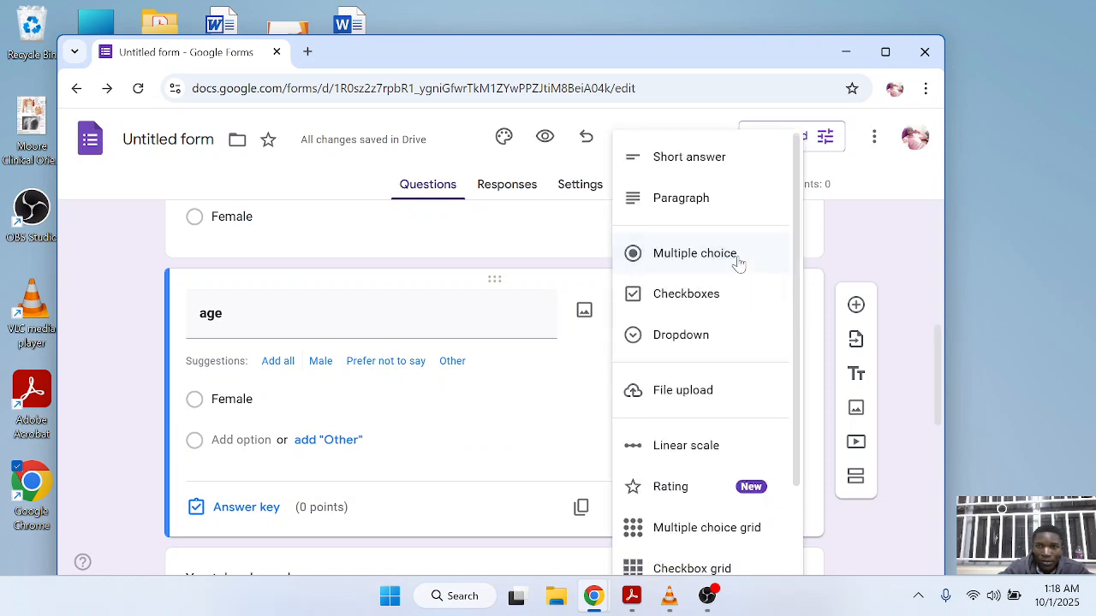
left_click(717, 162)
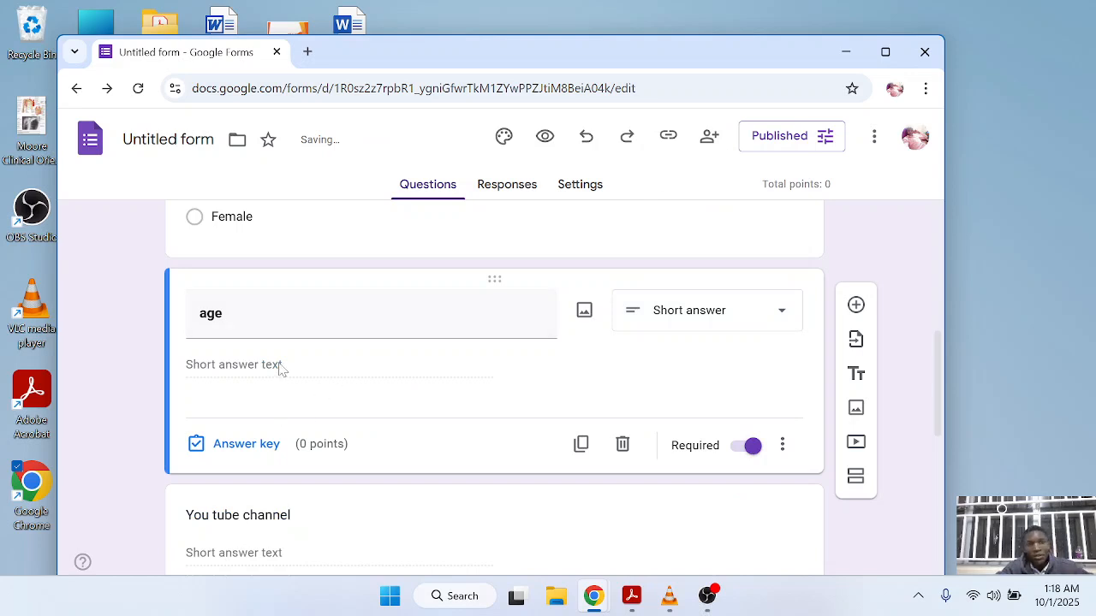
scroll(282, 370, "up", 1)
scroll(283, 370, "down", 1)
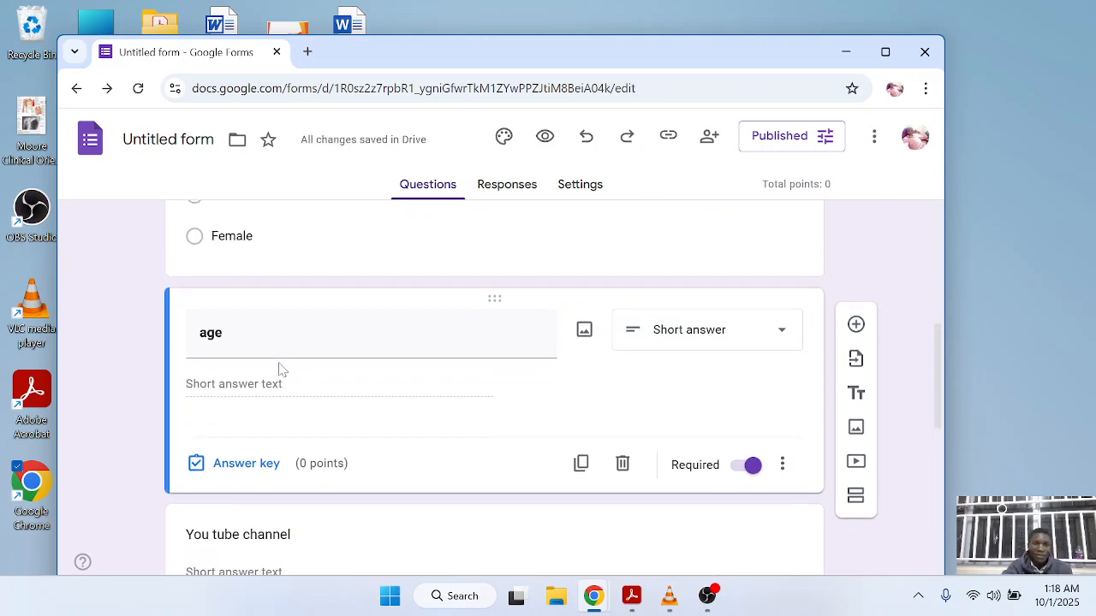
scroll(282, 369, "down", 1)
scroll(283, 370, "up", 1)
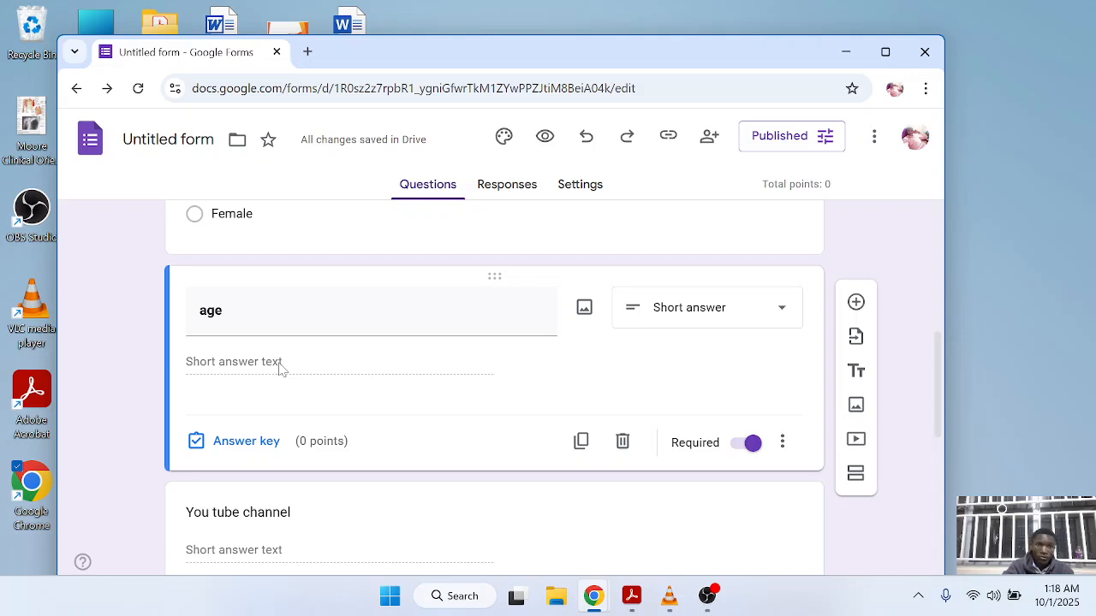
Step: Review the form's "You tube channel" question and the questions around it, from "sex" to "level of education"
scroll(282, 370, "down", 1)
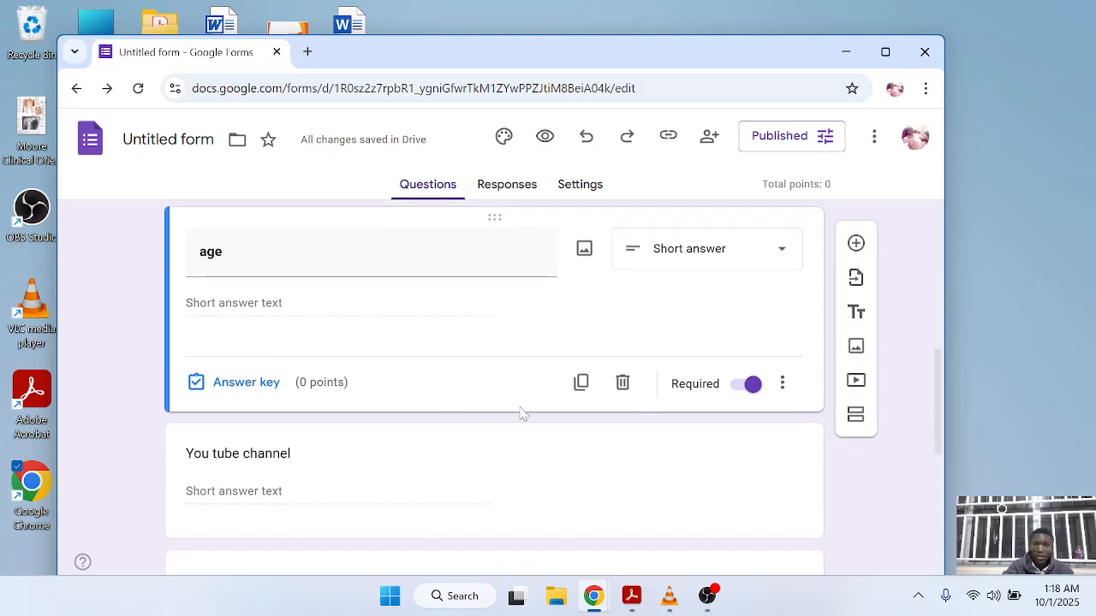
scroll(522, 414, "down", 1)
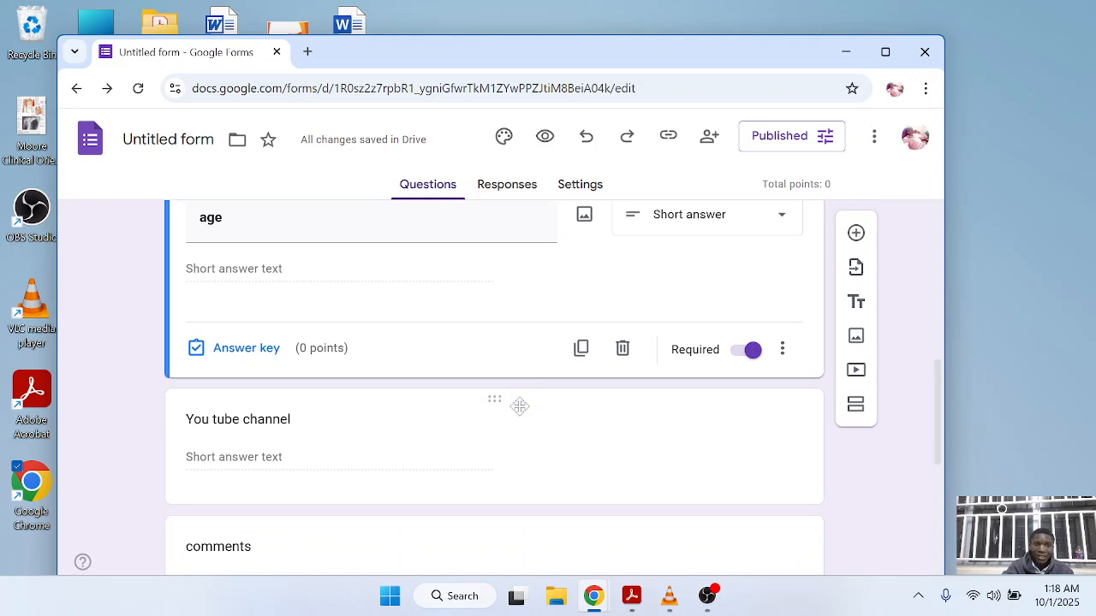
scroll(519, 407, "down", 1)
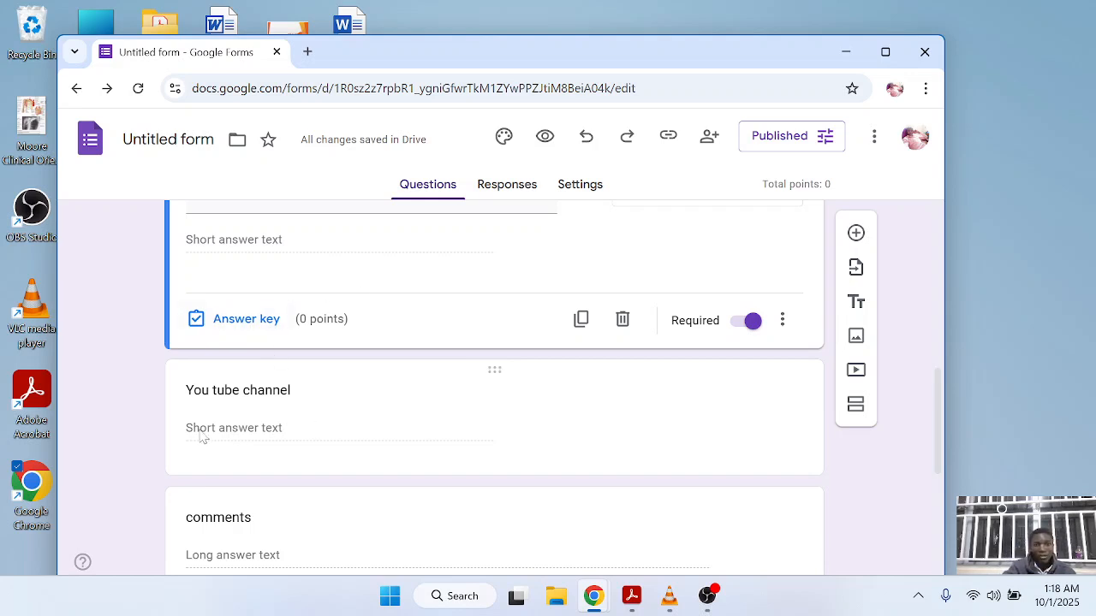
left_click(589, 463)
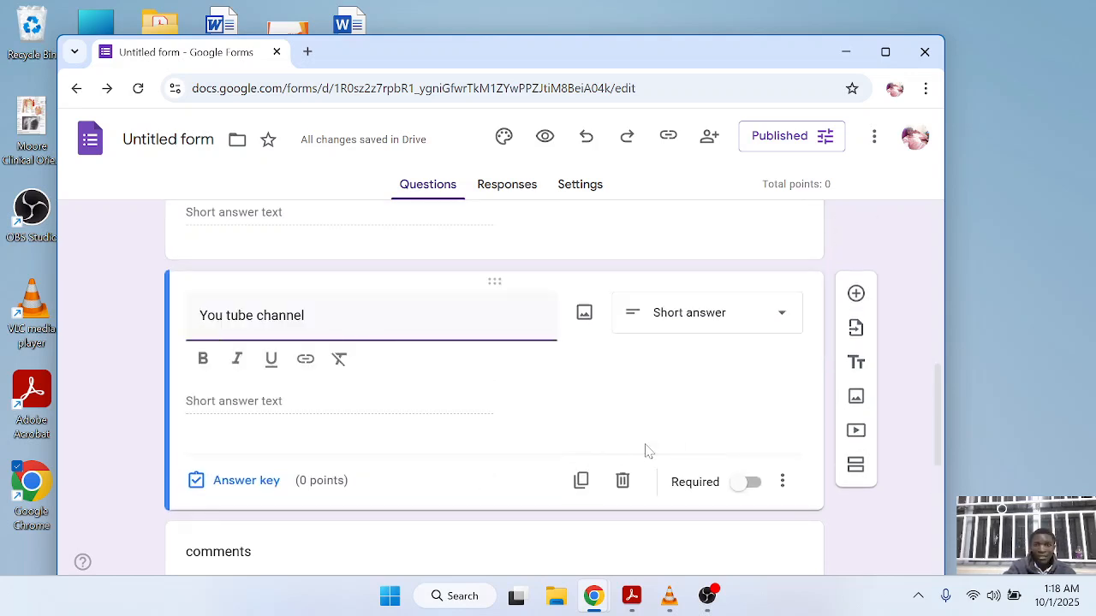
scroll(374, 503, "down", 1)
scroll(374, 503, "down", 1)
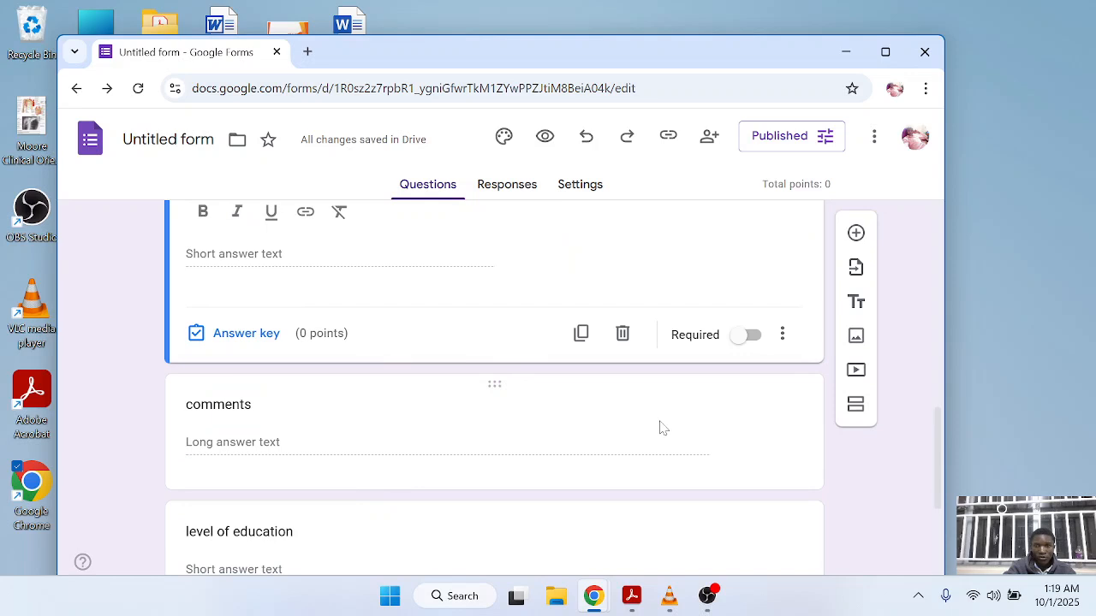
scroll(659, 428, "up", 3)
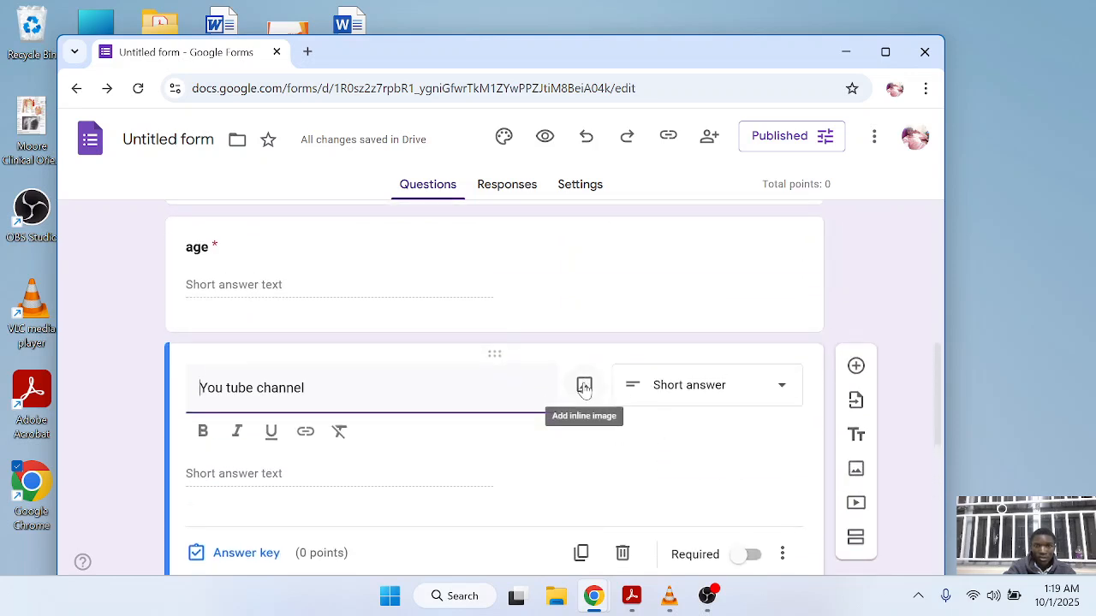
scroll(584, 387, "up", 3)
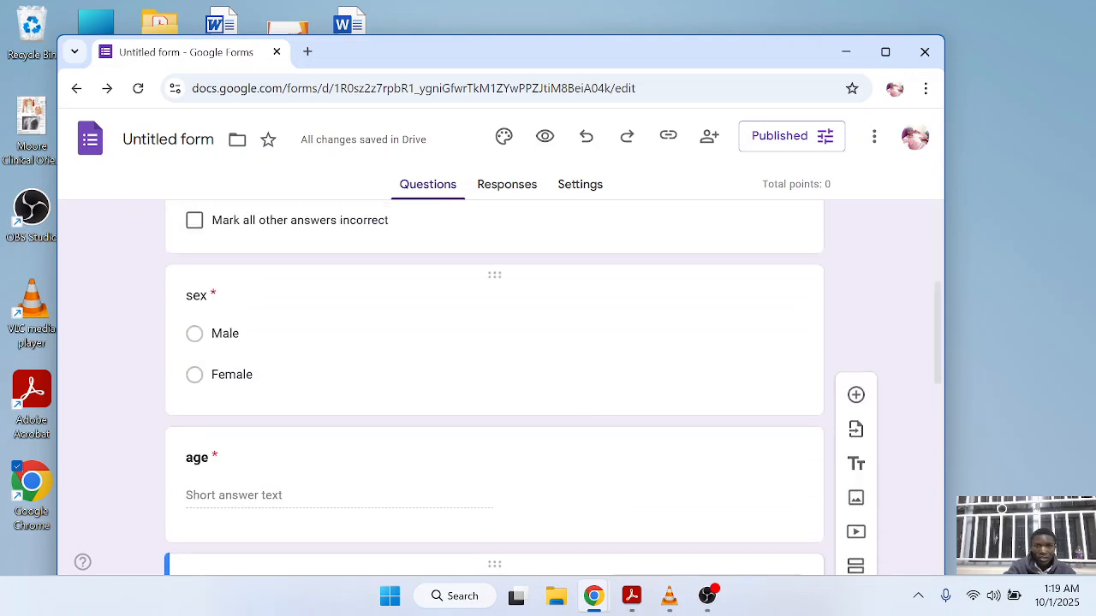
scroll(582, 386, "down", 3)
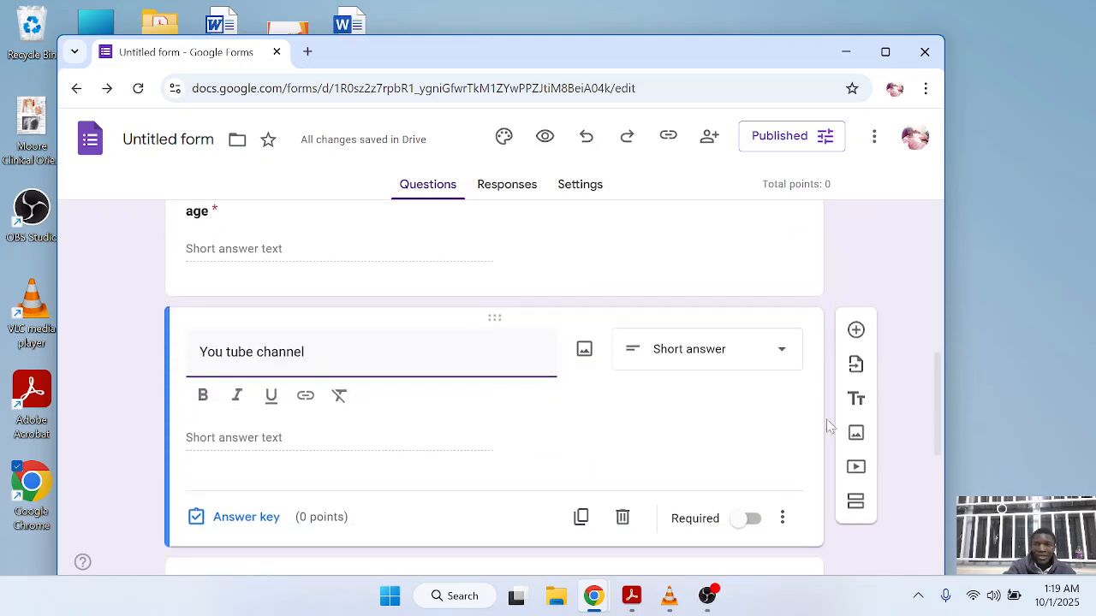
scroll(722, 479, "down", 2)
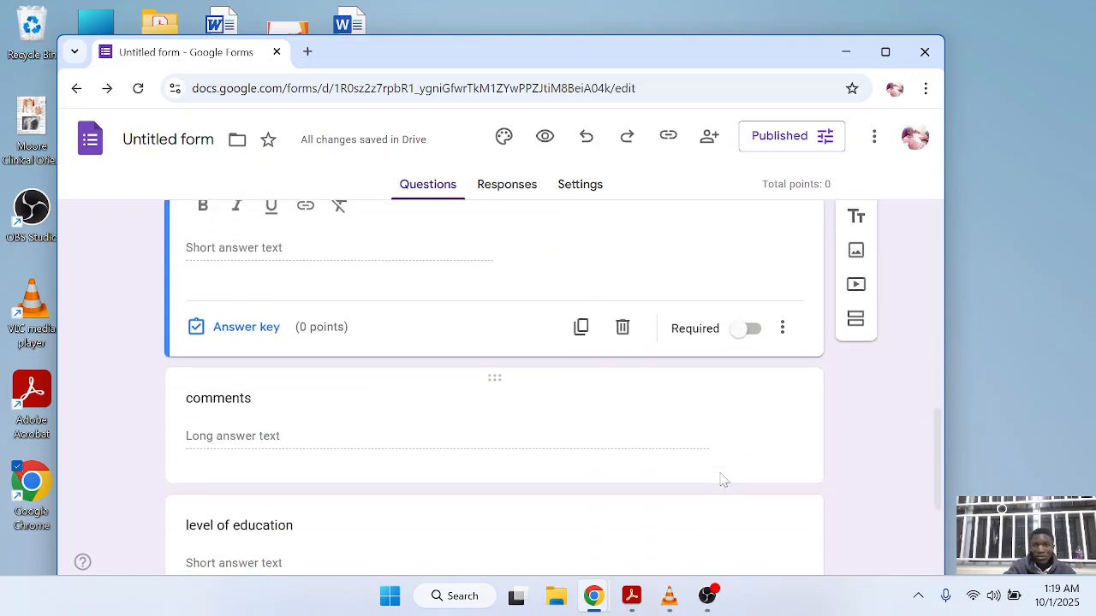
Step: Title the untitled question below "level of education" as "Year of study"
scroll(722, 479, "down", 3)
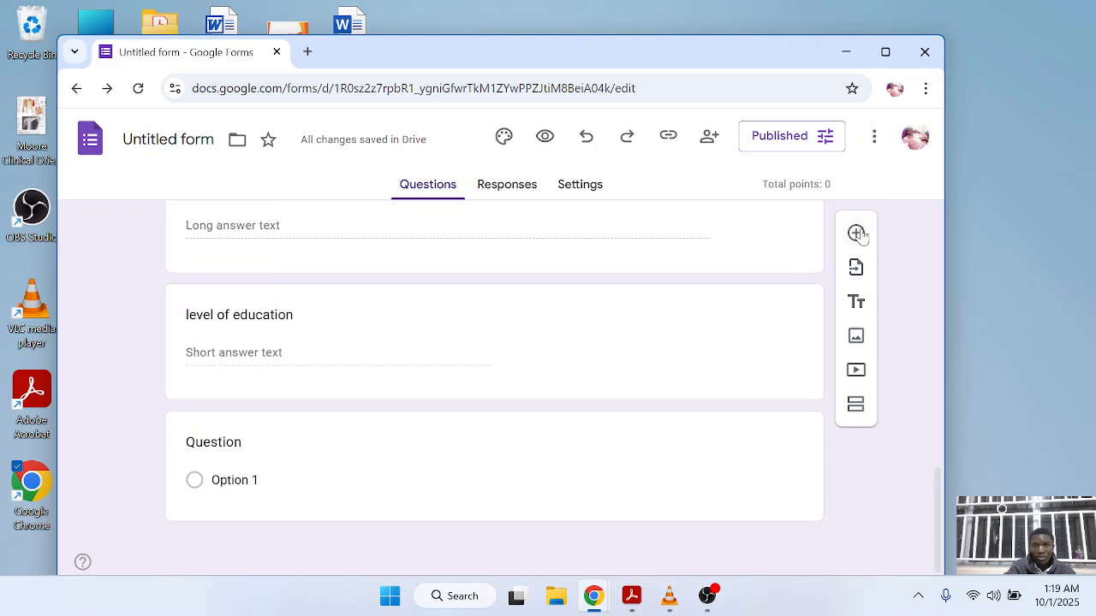
left_click(244, 446)
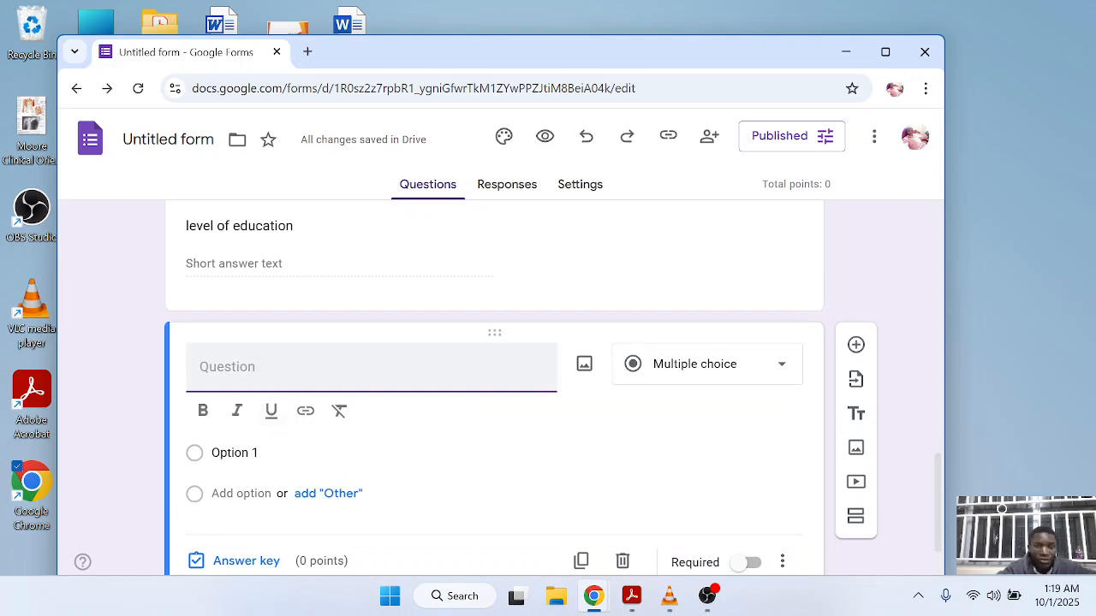
type("c")
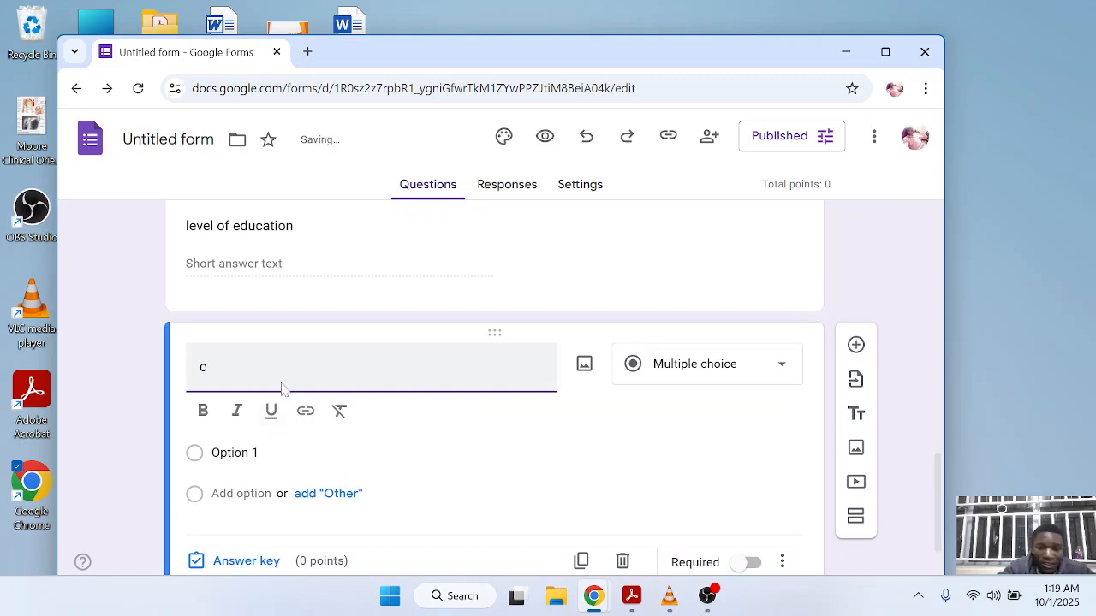
type("lass")
key("BackSpace")
key("BackSpace")
key("BackSpace")
key("BackSpace")
type("y")
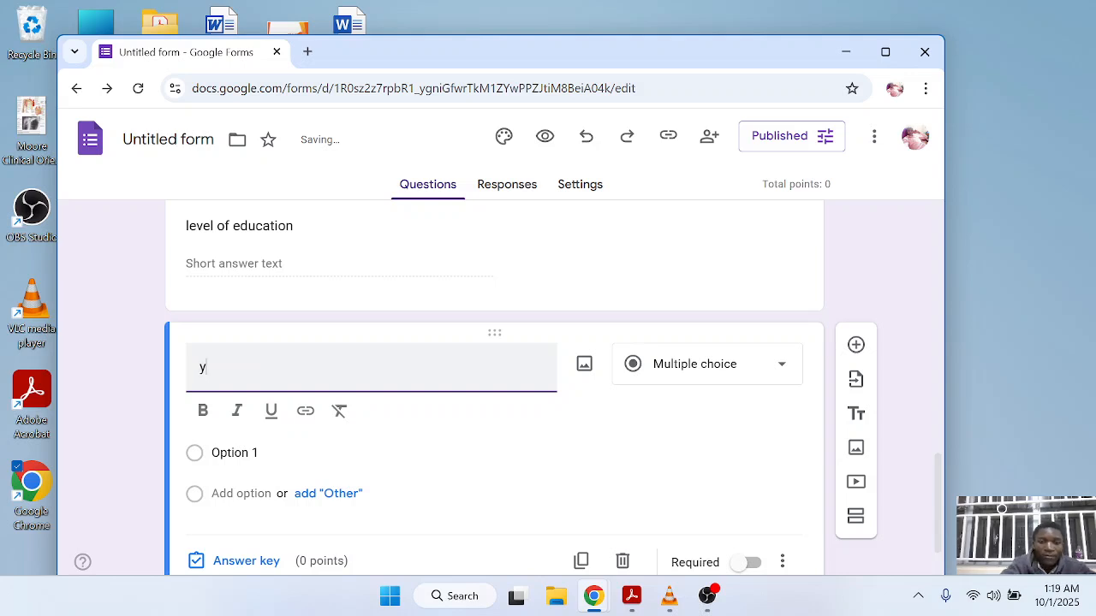
type("ear of study")
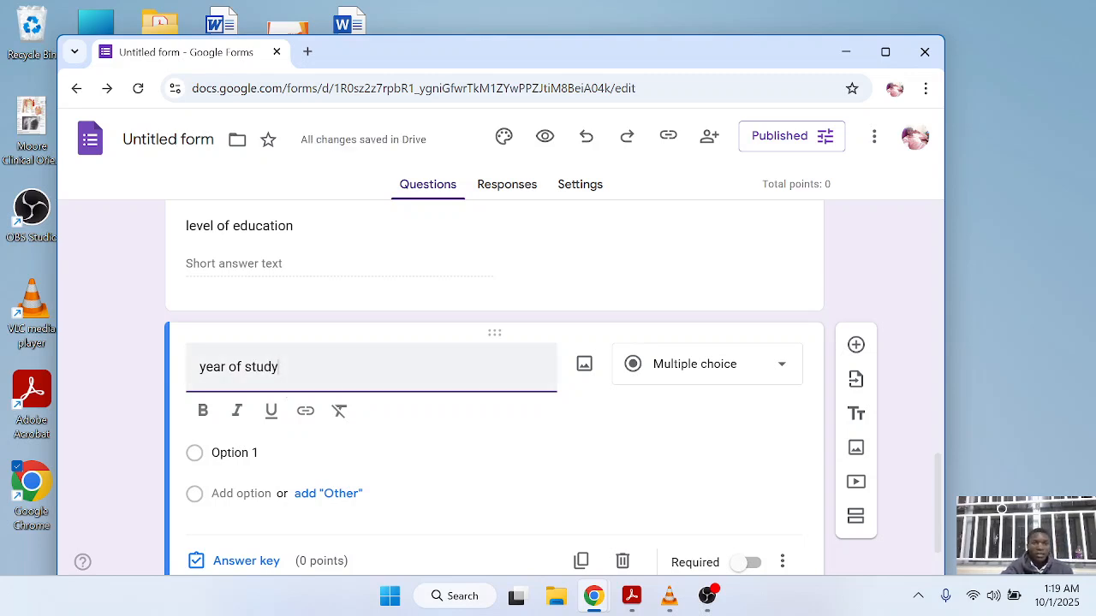
key("BackSpace")
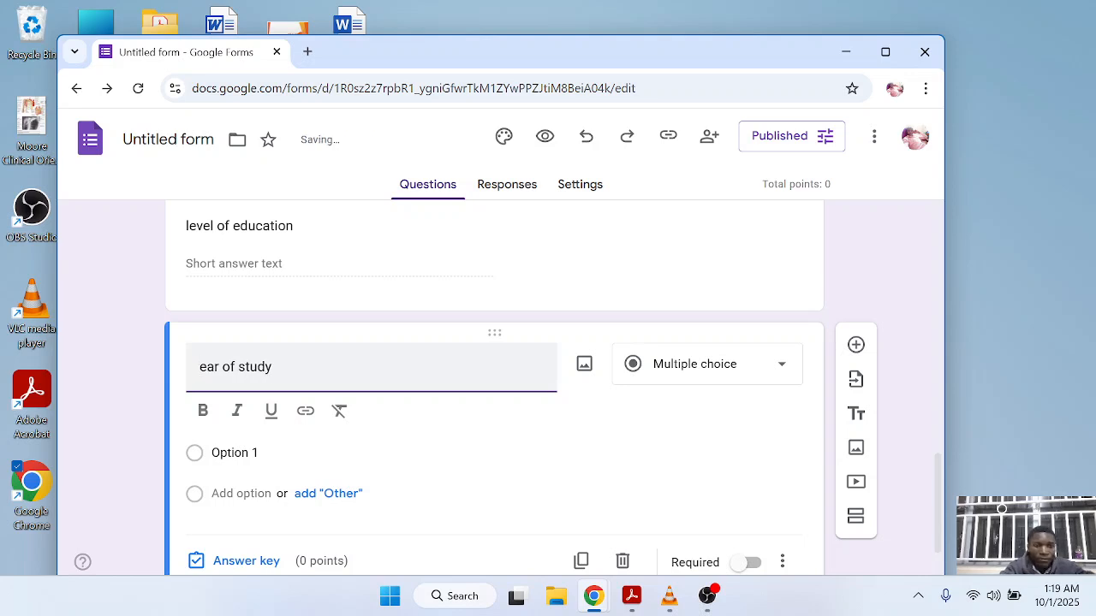
type("Y")
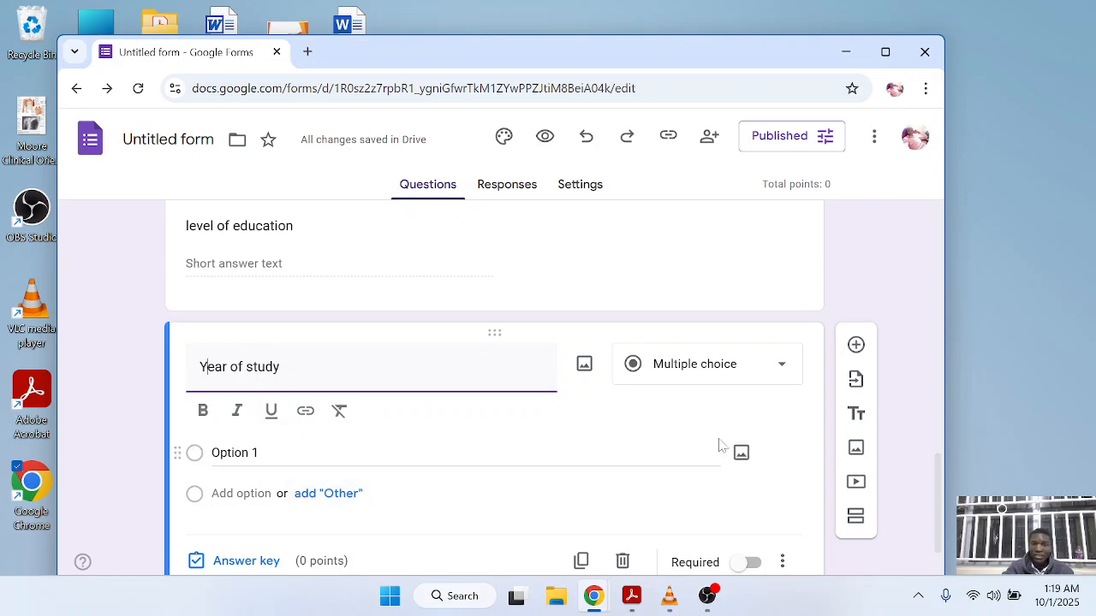
Step: Keep the "Year of study" question as Multiple choice and add an "Other" choice and a second option
left_click(789, 366)
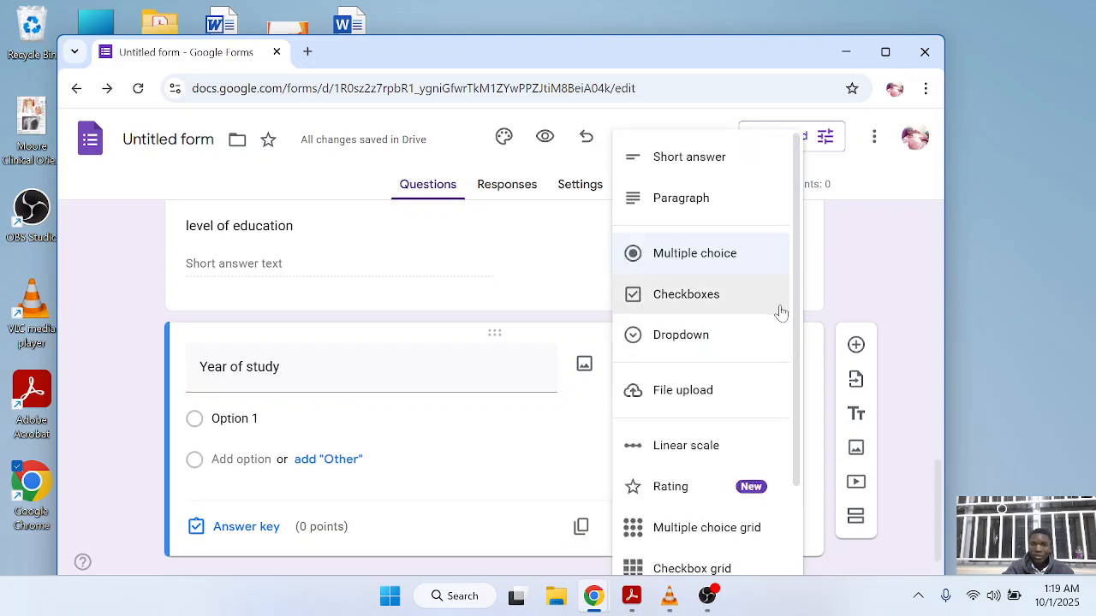
left_click(767, 258)
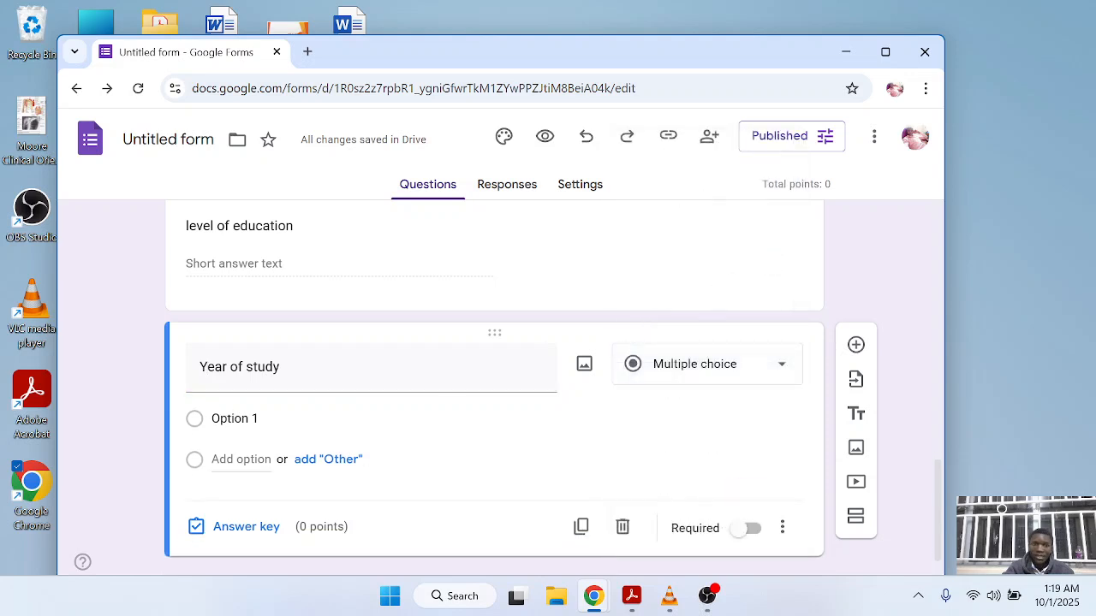
left_click(315, 461)
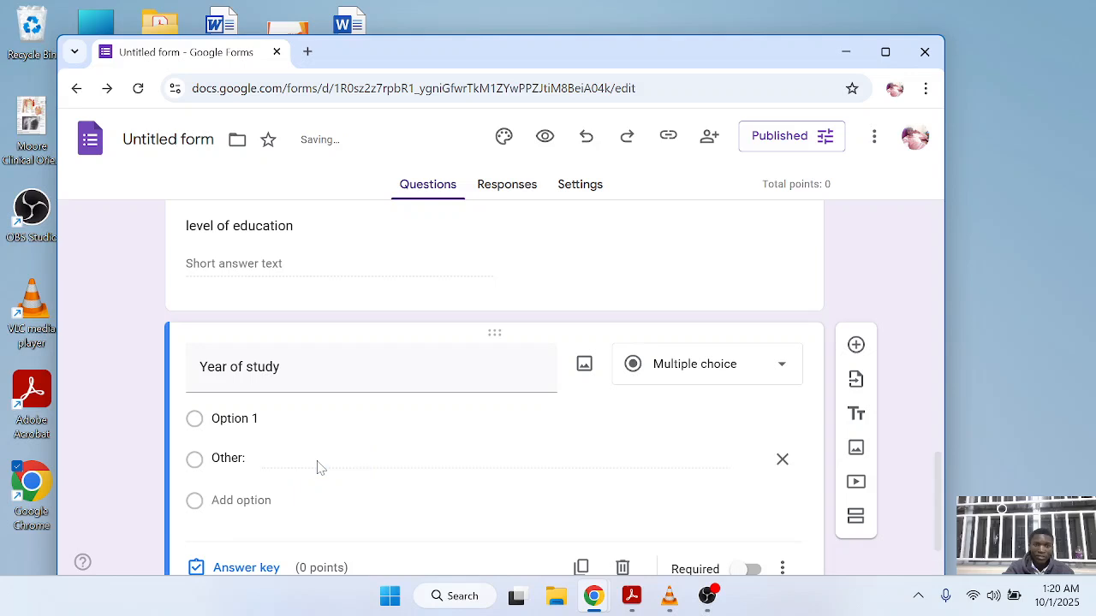
left_click(243, 501)
left_click(241, 505)
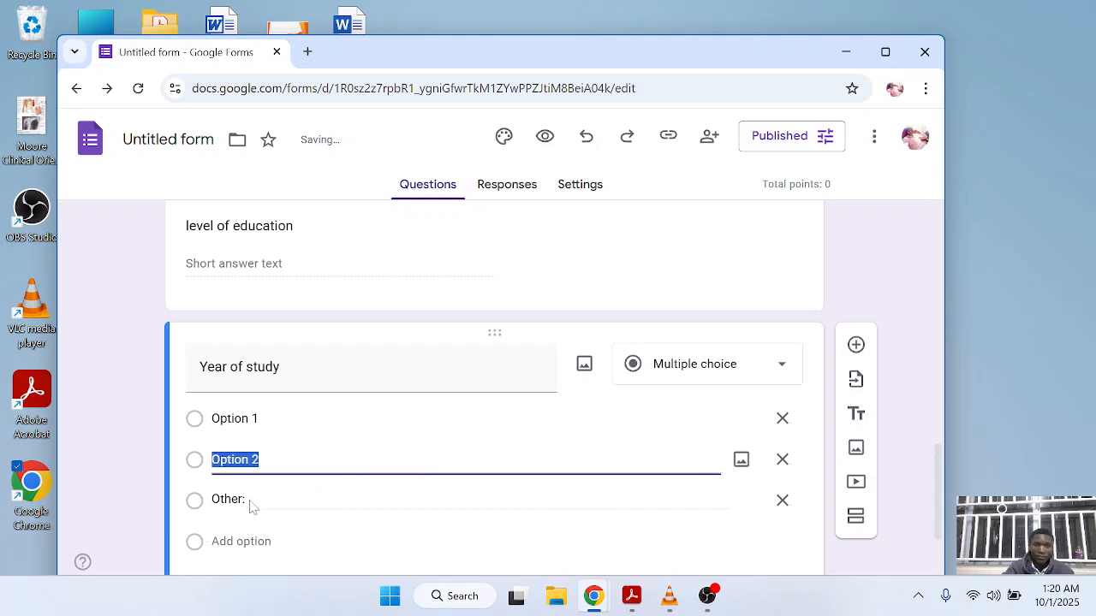
Step: Rename the first two options of the "Year of study" question as "year 1" and "year 2"
left_click(260, 419)
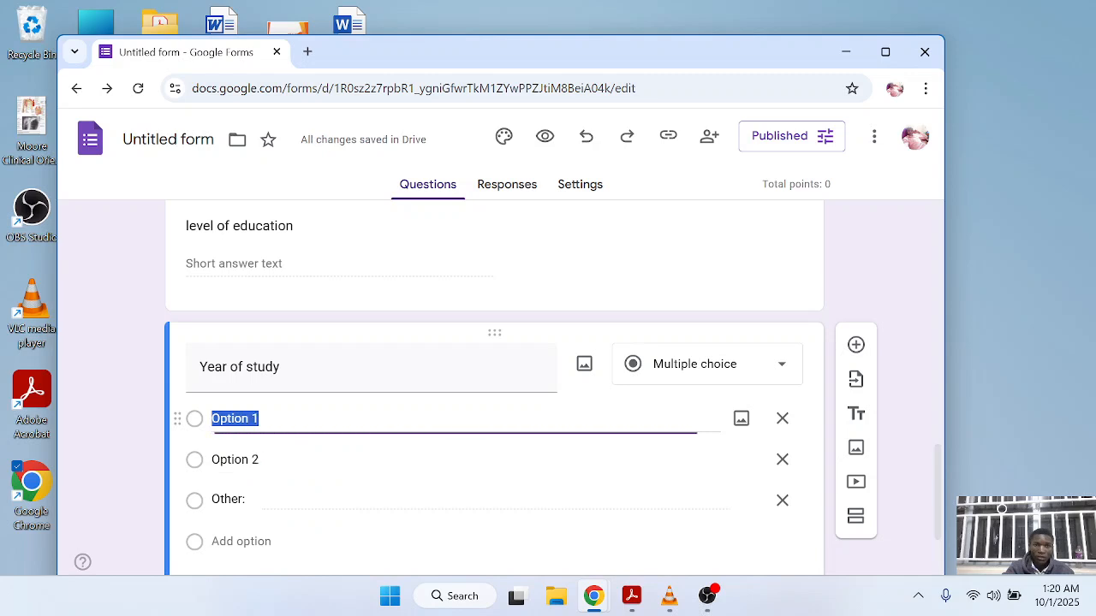
key("BackSpace")
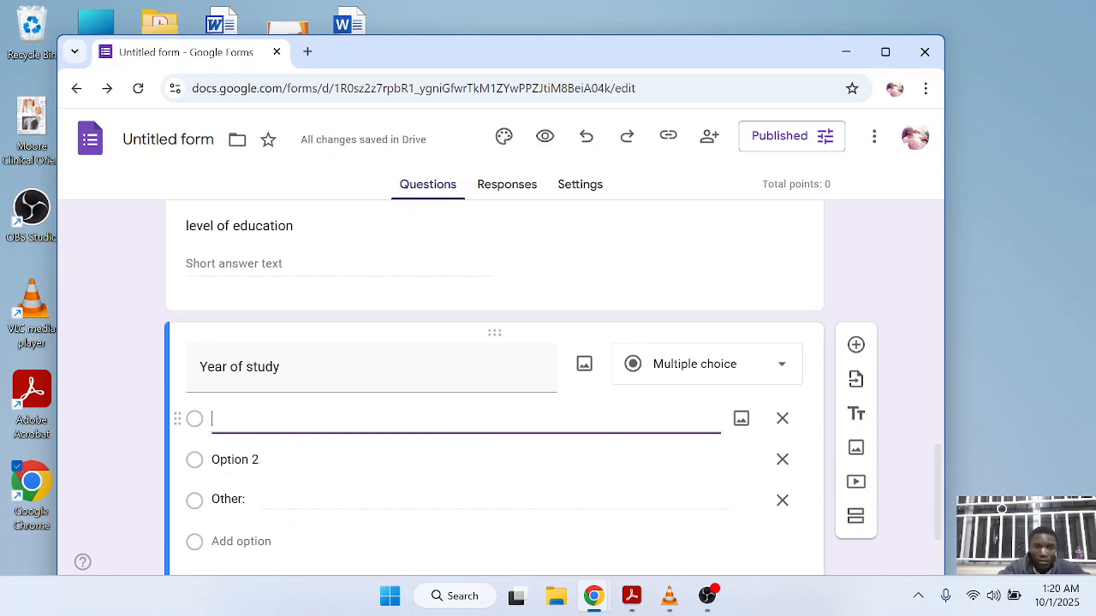
type("yera")
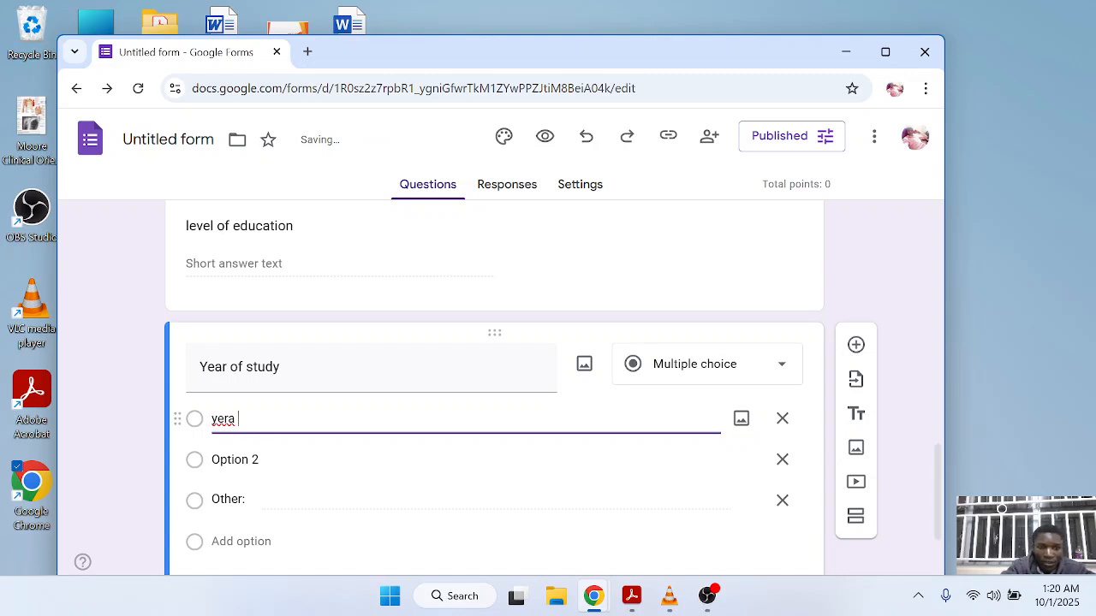
key("BackSpace")
key("BackSpace")
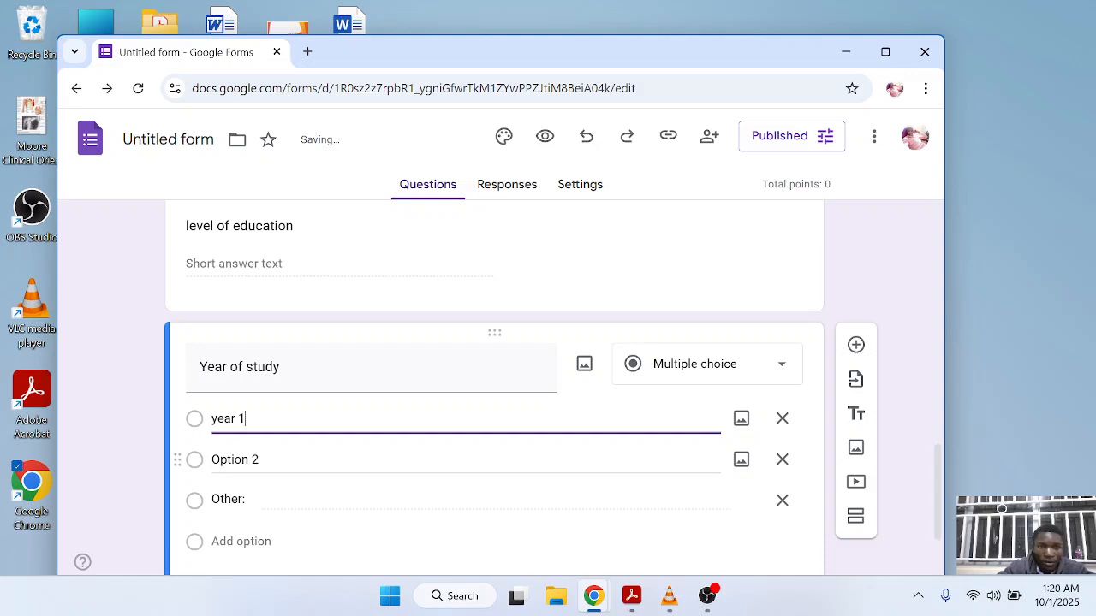
left_click(467, 459)
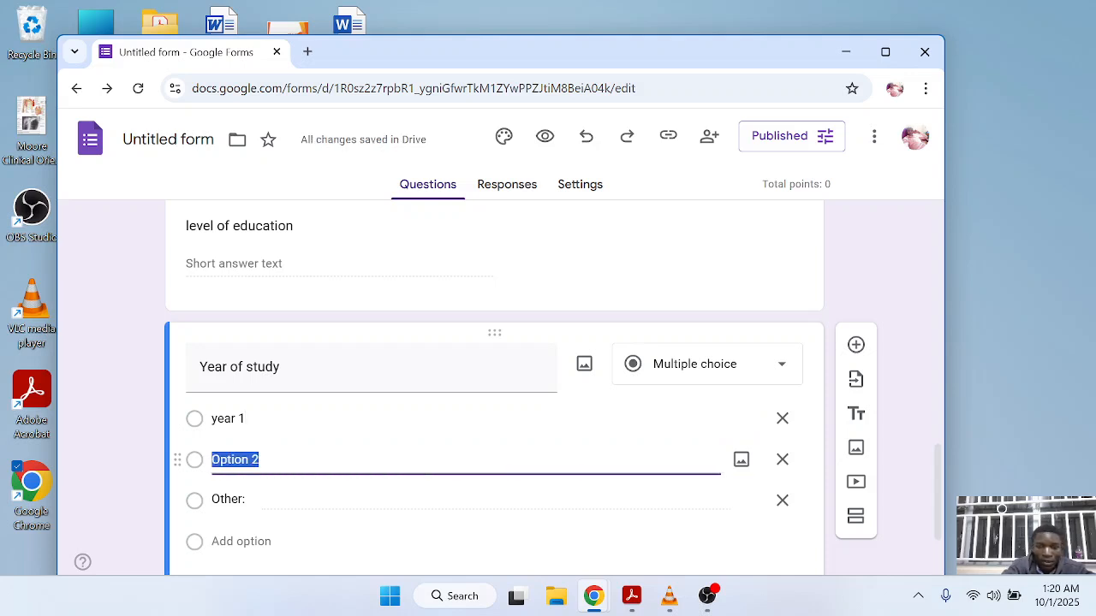
type("year")
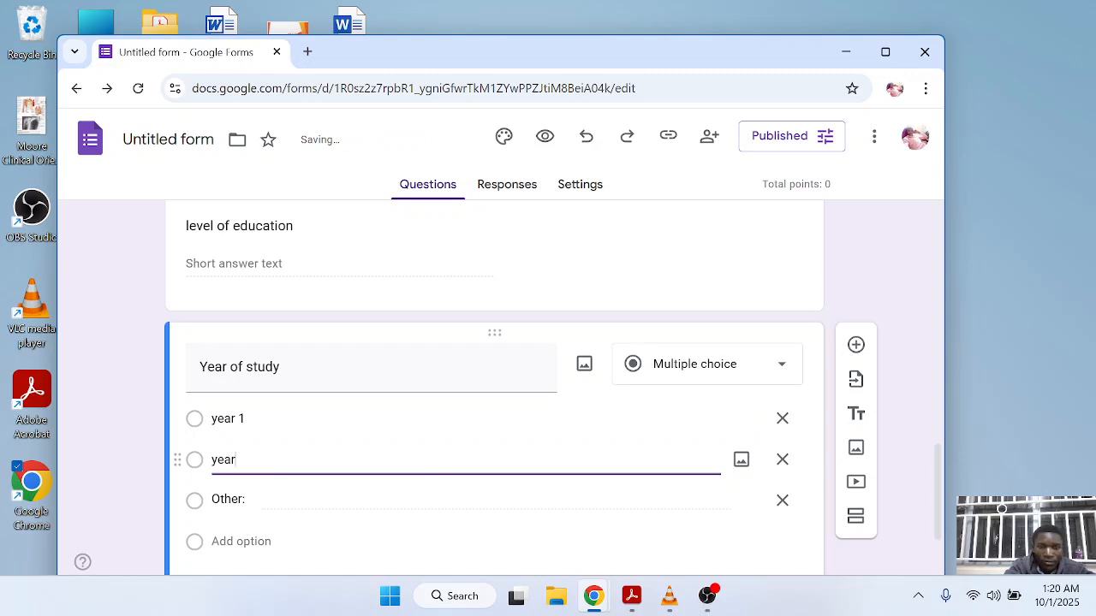
type(" 2")
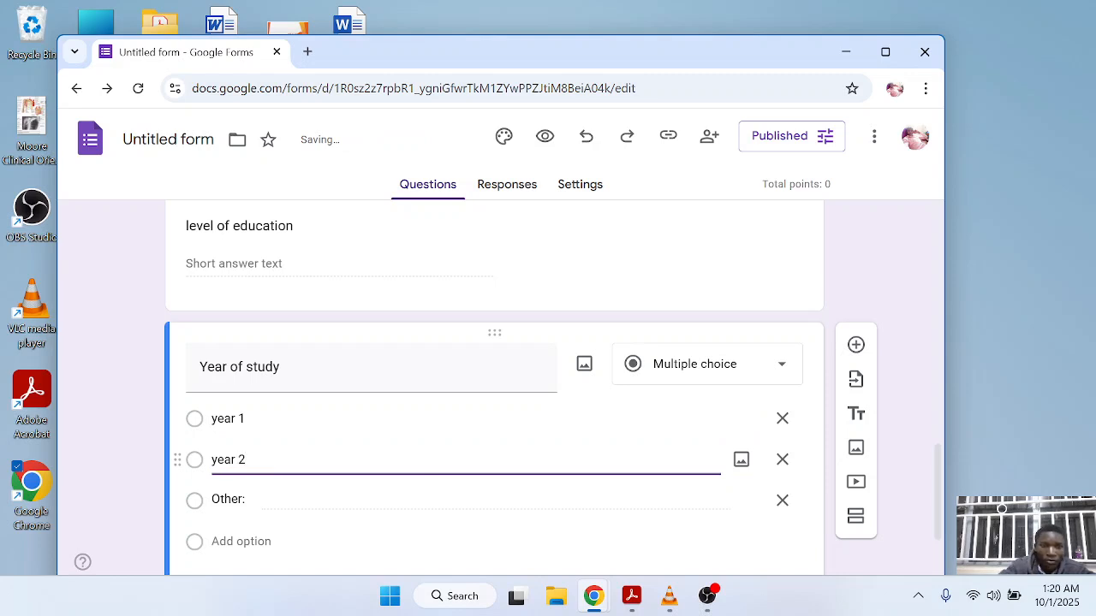
Step: Try to edit the label of the "Other" choice in the "Year of study" question
left_click(250, 494)
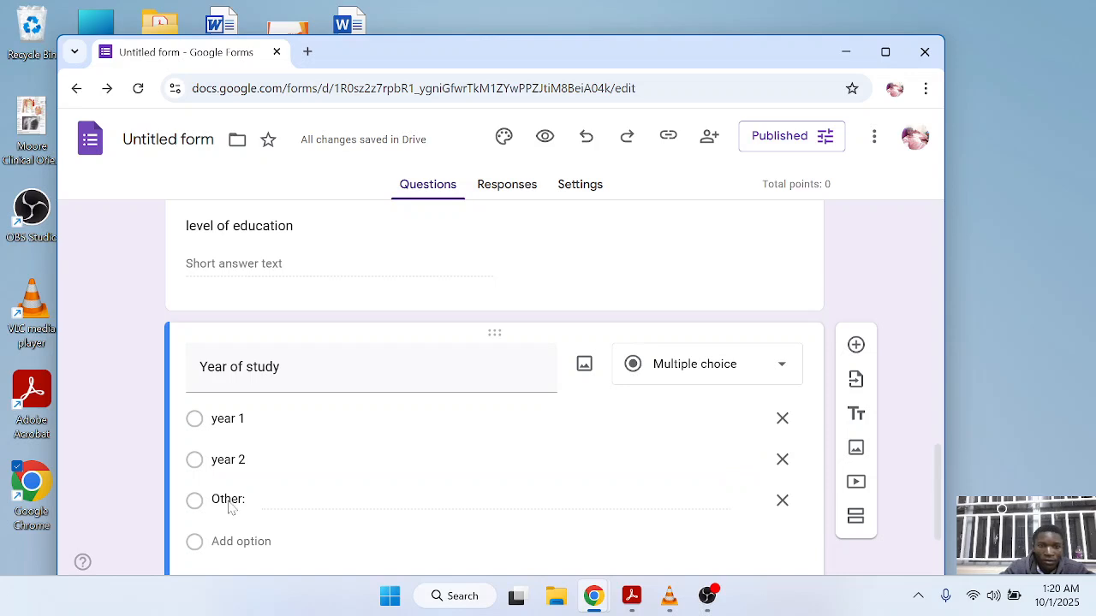
double_click(213, 503)
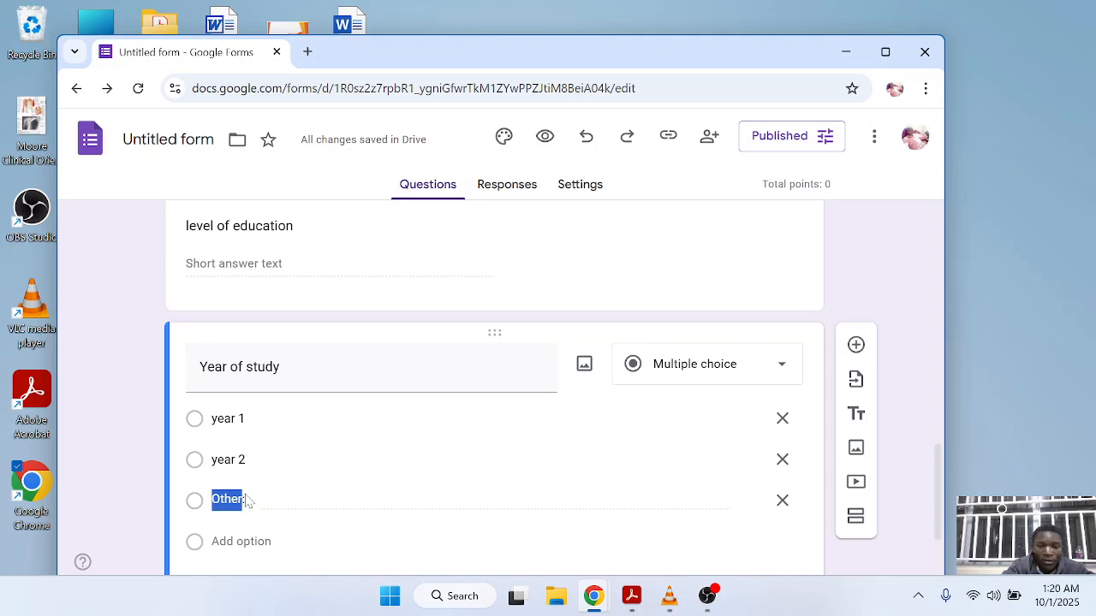
scroll(247, 501, "down", 2)
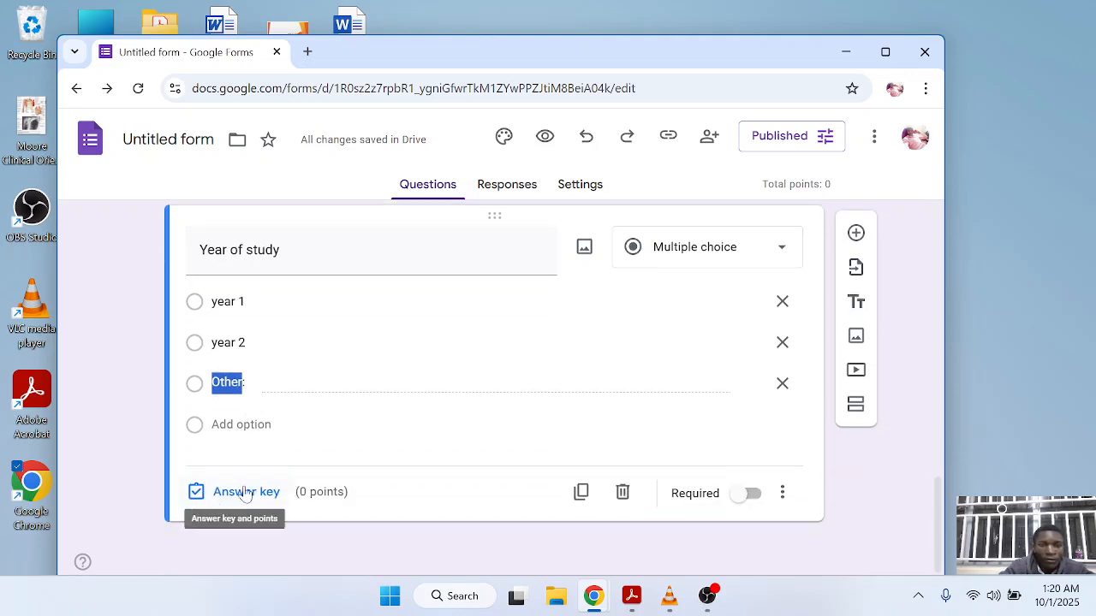
left_click(242, 384)
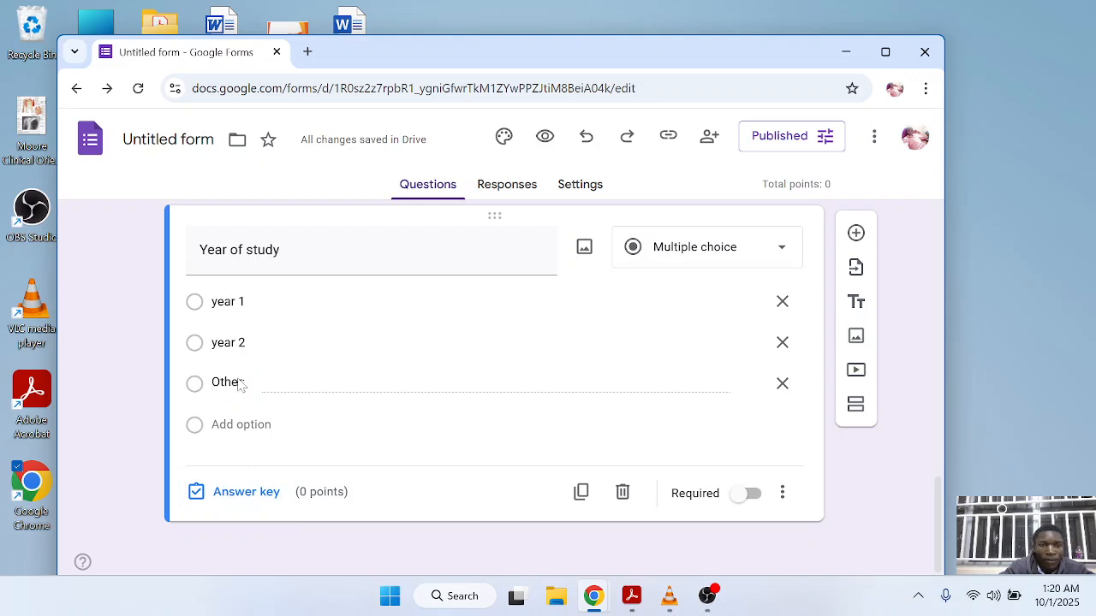
left_click_drag(210, 383, 252, 384)
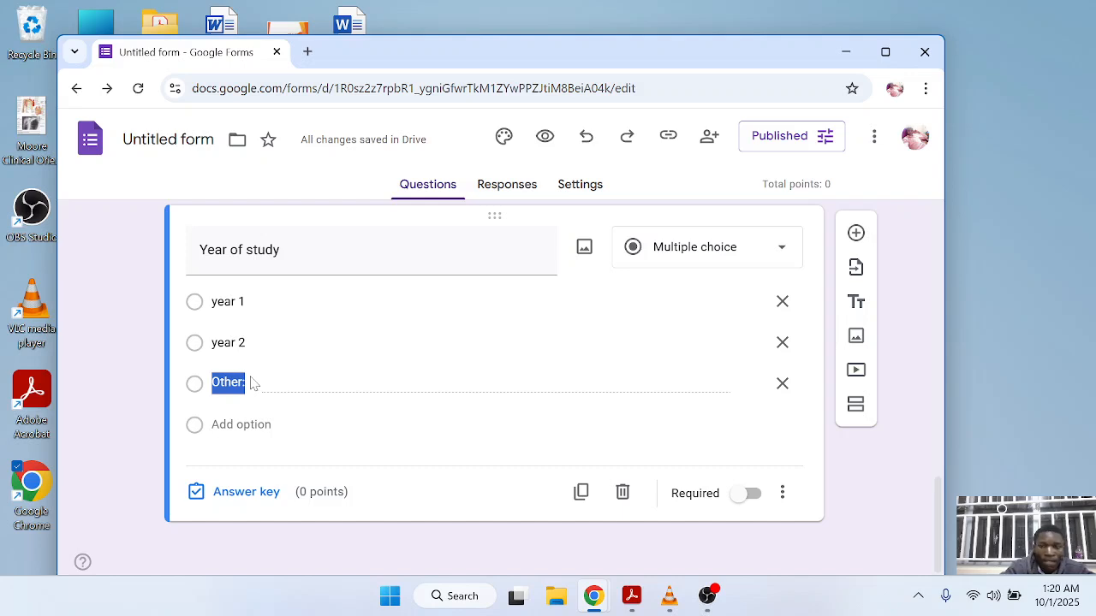
Step: Add a third option "above year 2" to the "Year of study" question and remove its "Other" choice
left_click(205, 425)
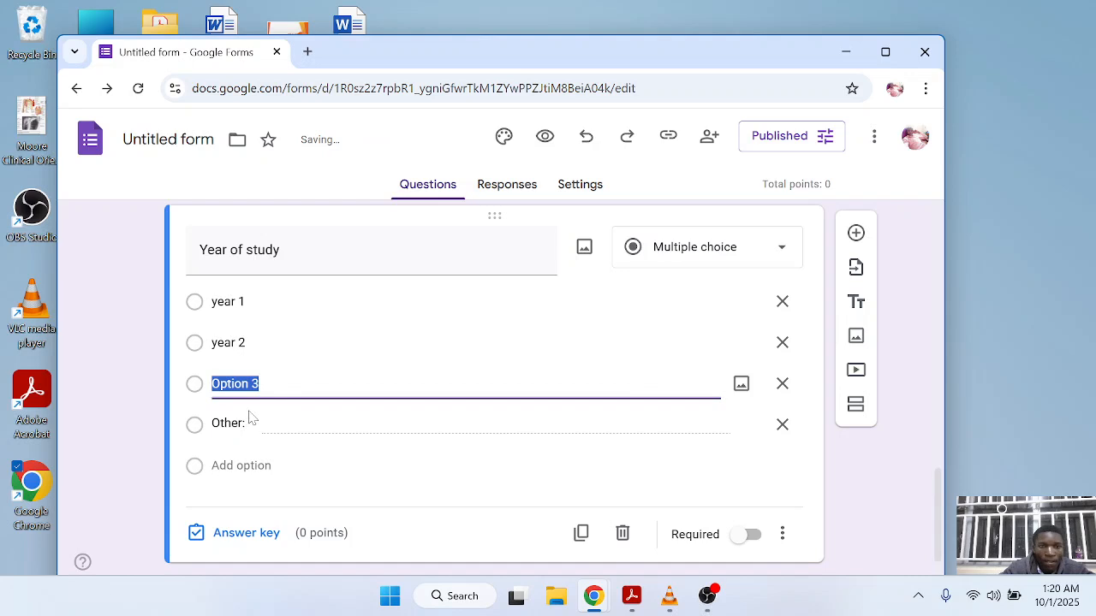
type("above")
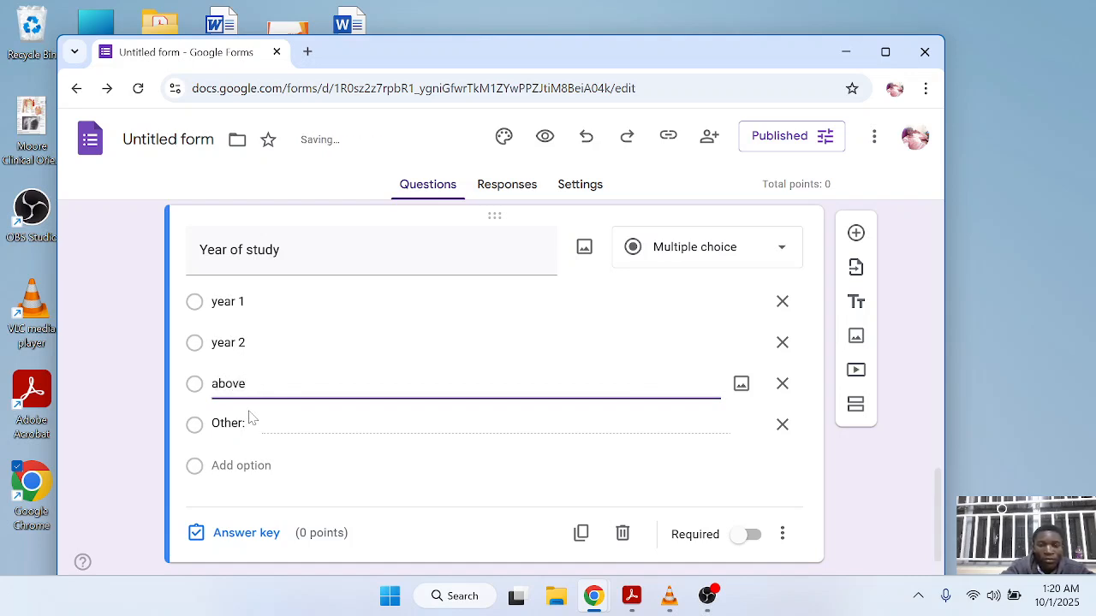
type(" year 2")
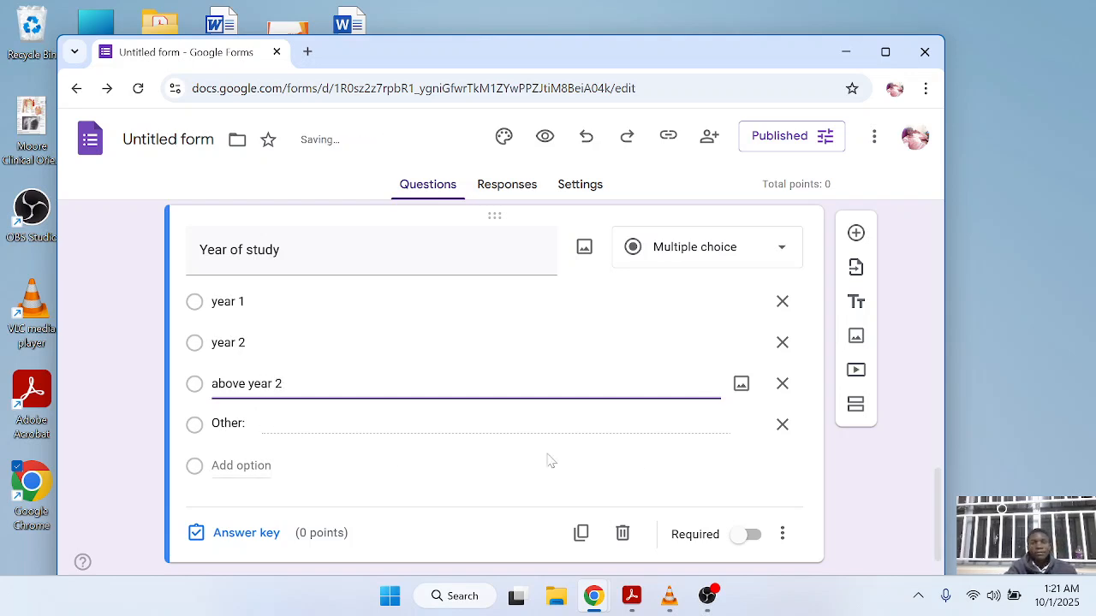
left_click(783, 424)
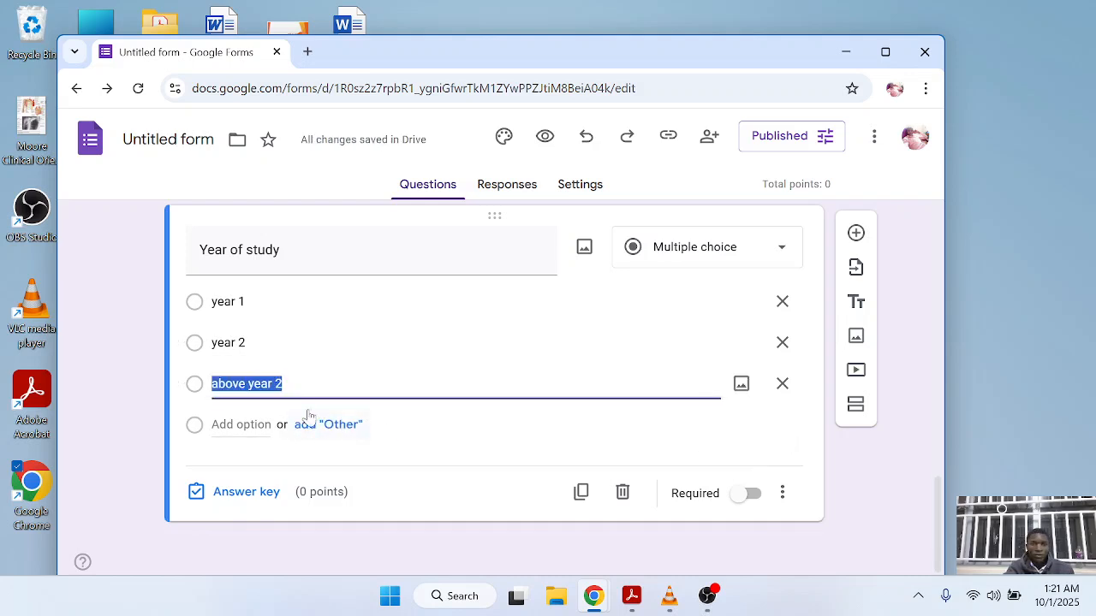
key("Up")
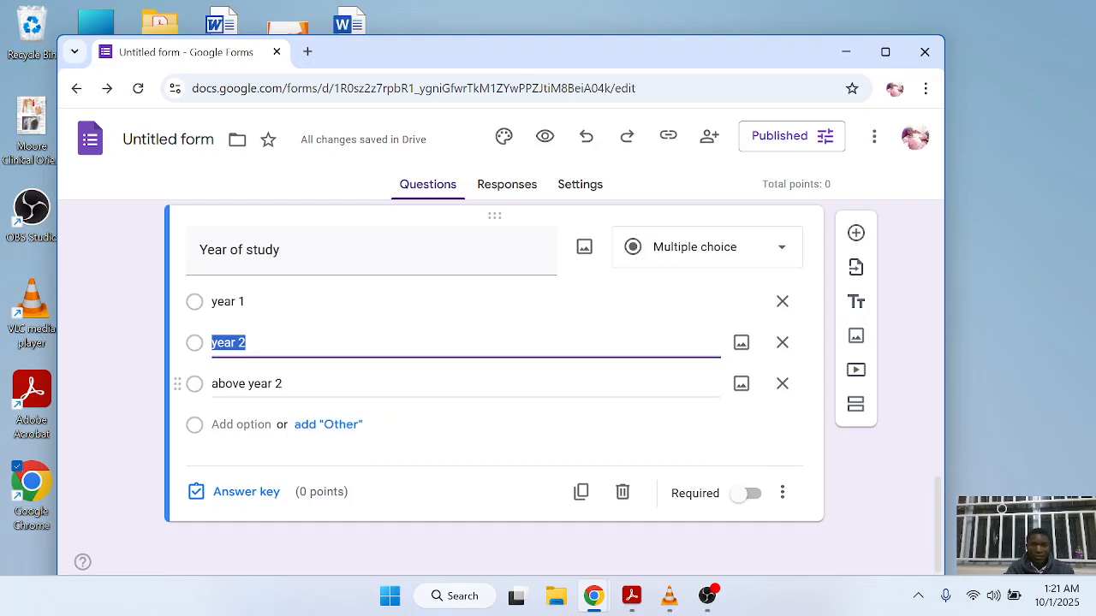
left_click(622, 375)
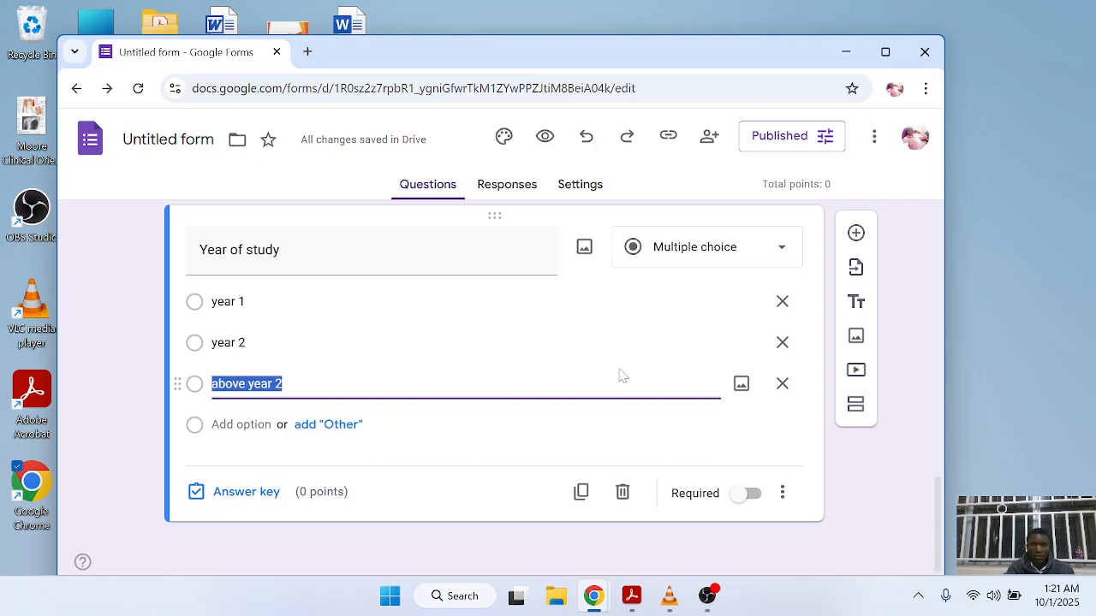
left_click(773, 248)
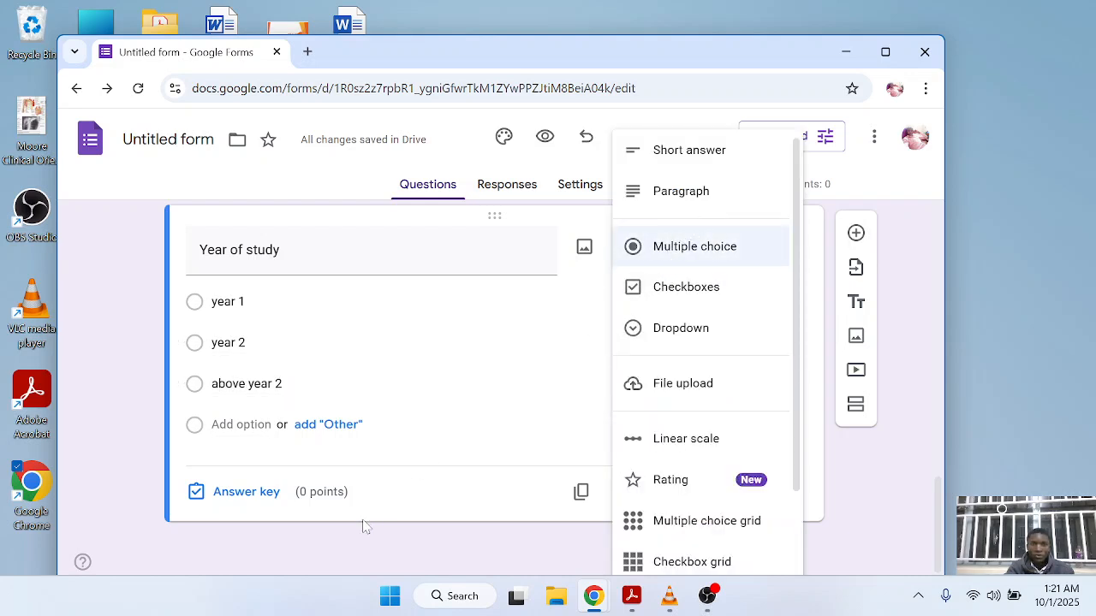
left_click(450, 522)
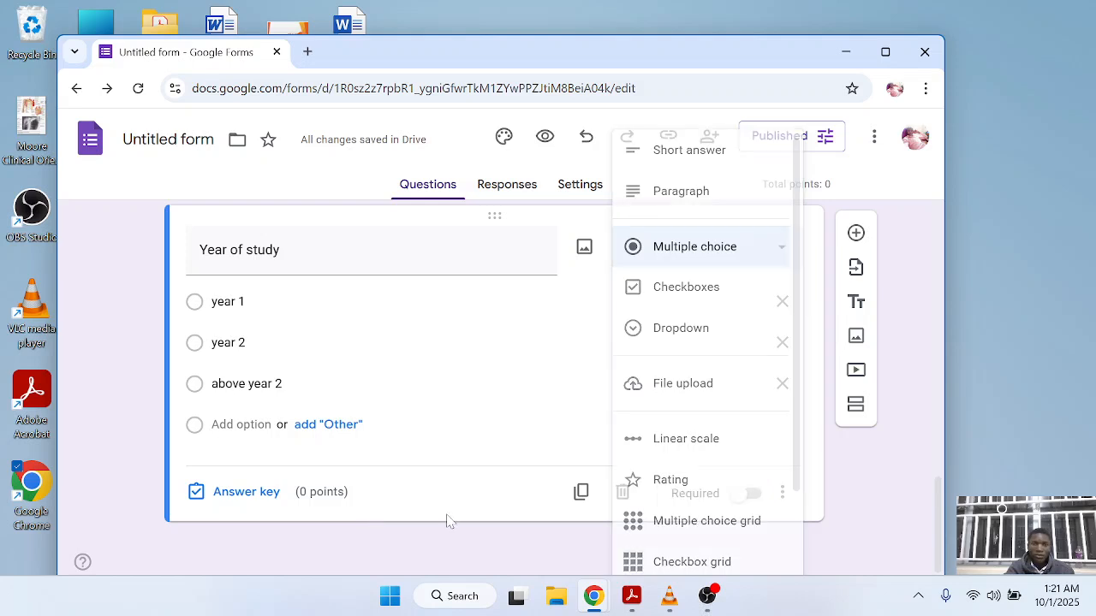
Step: Retitle the "comments" question as "view to the invitation"
scroll(449, 522, "up", 3)
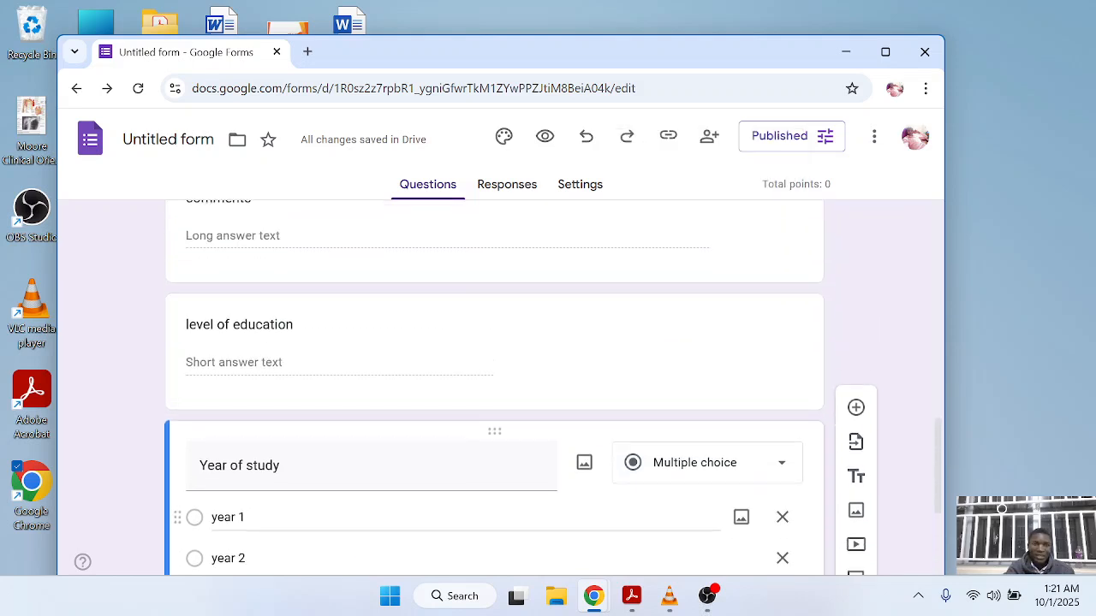
scroll(447, 521, "up", 3)
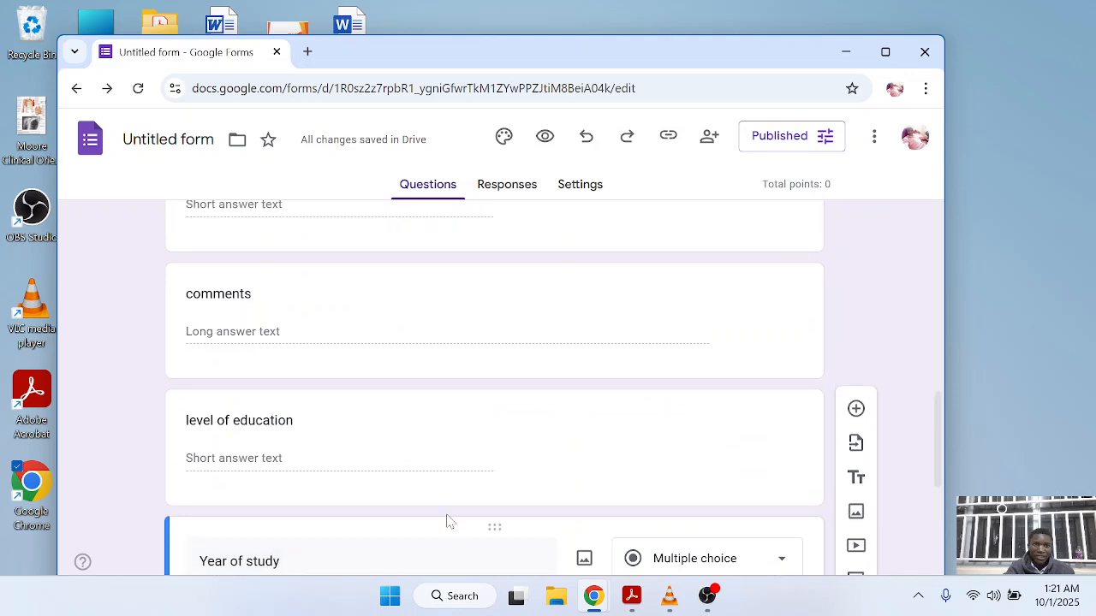
scroll(446, 520, "up", 1)
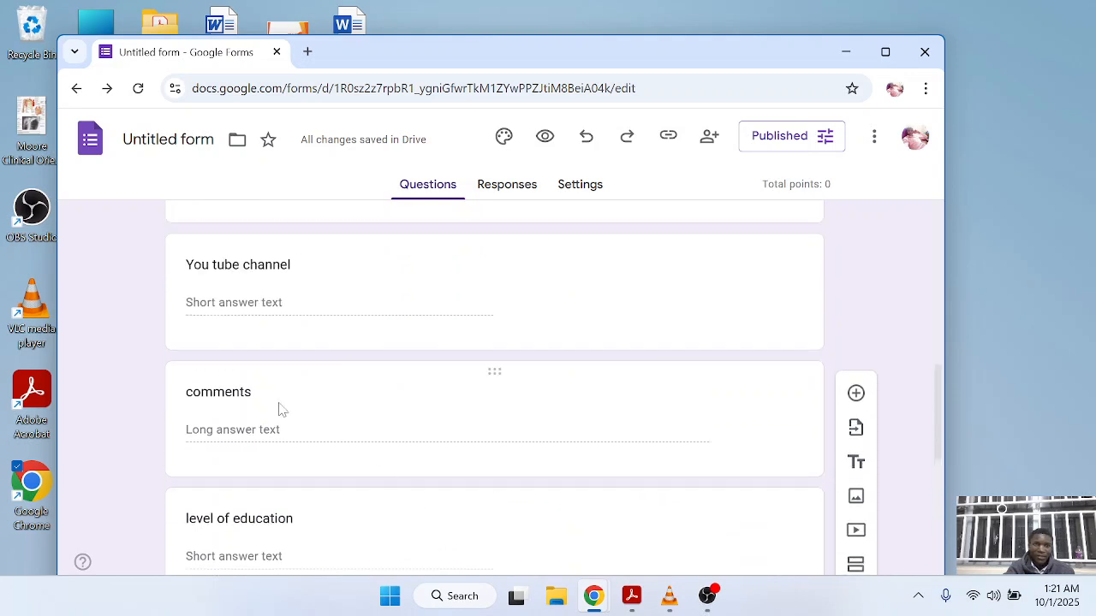
left_click(255, 393)
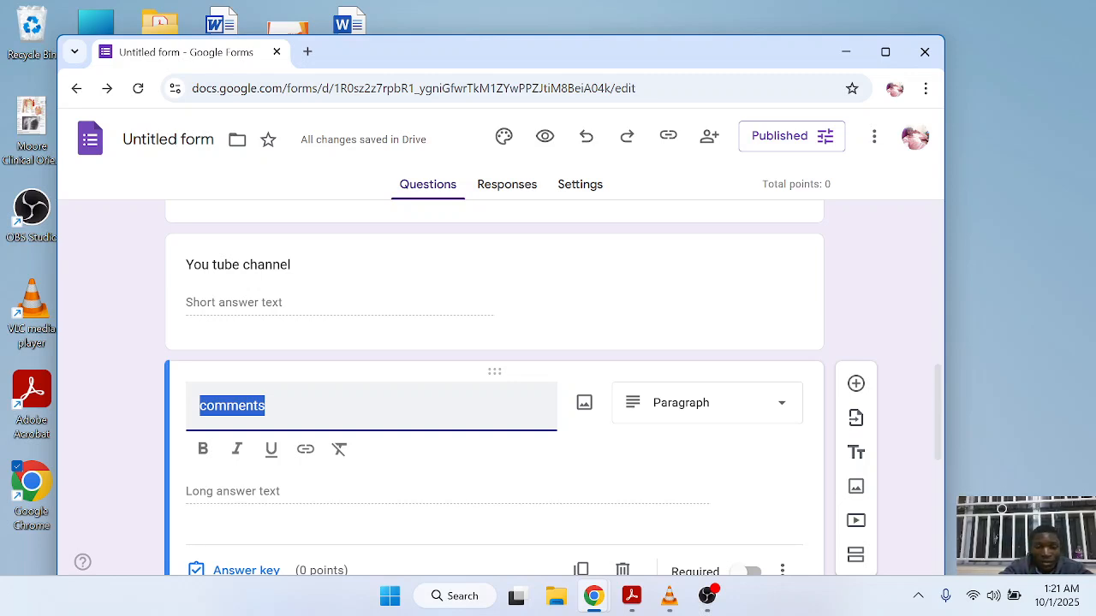
type("v")
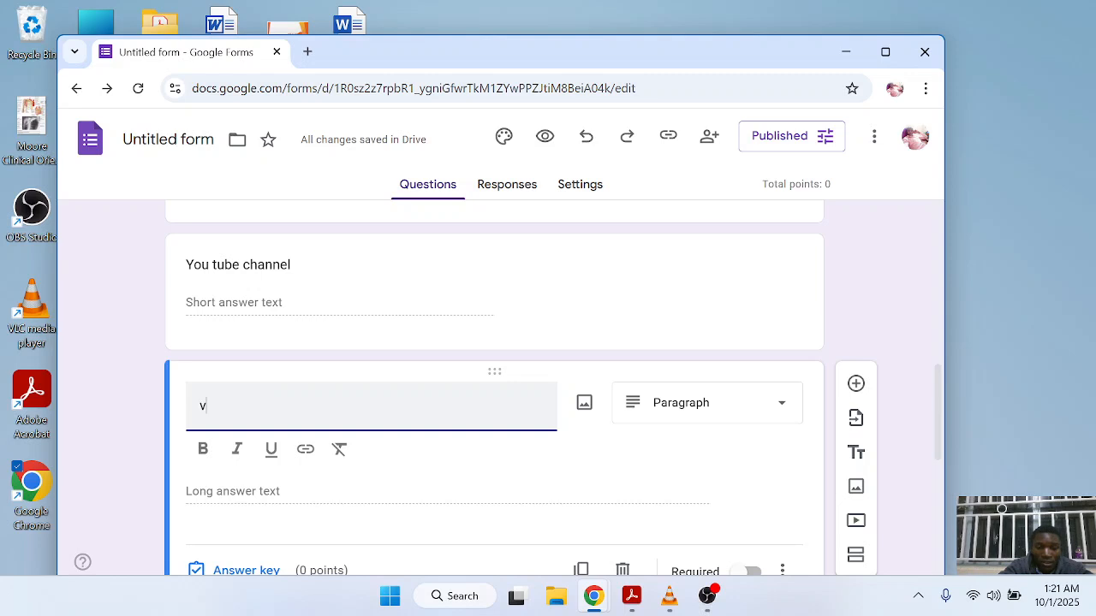
type("iew ")
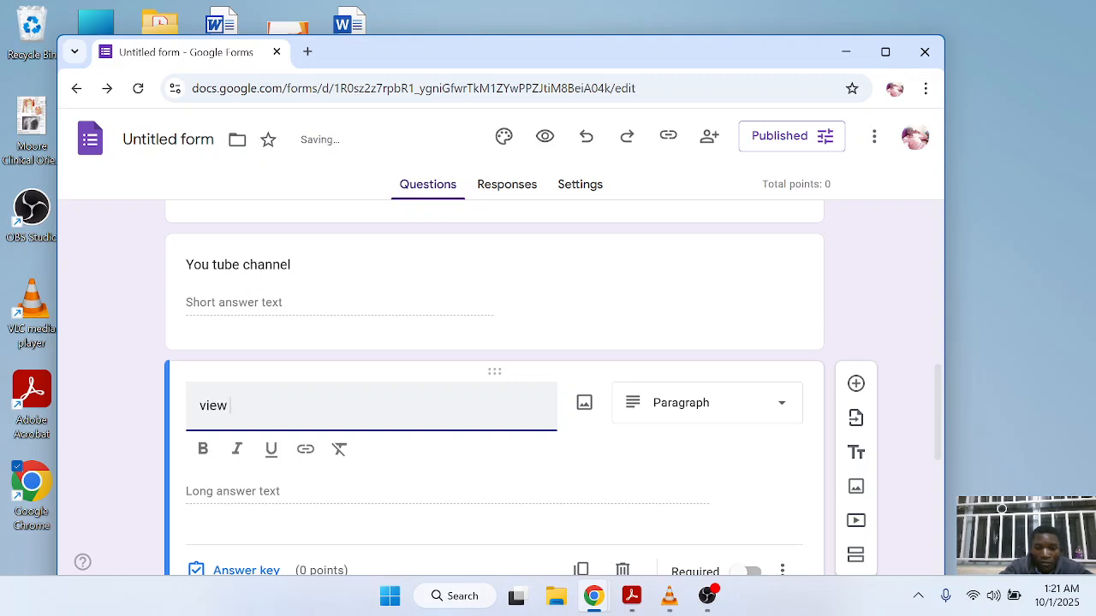
type("to t")
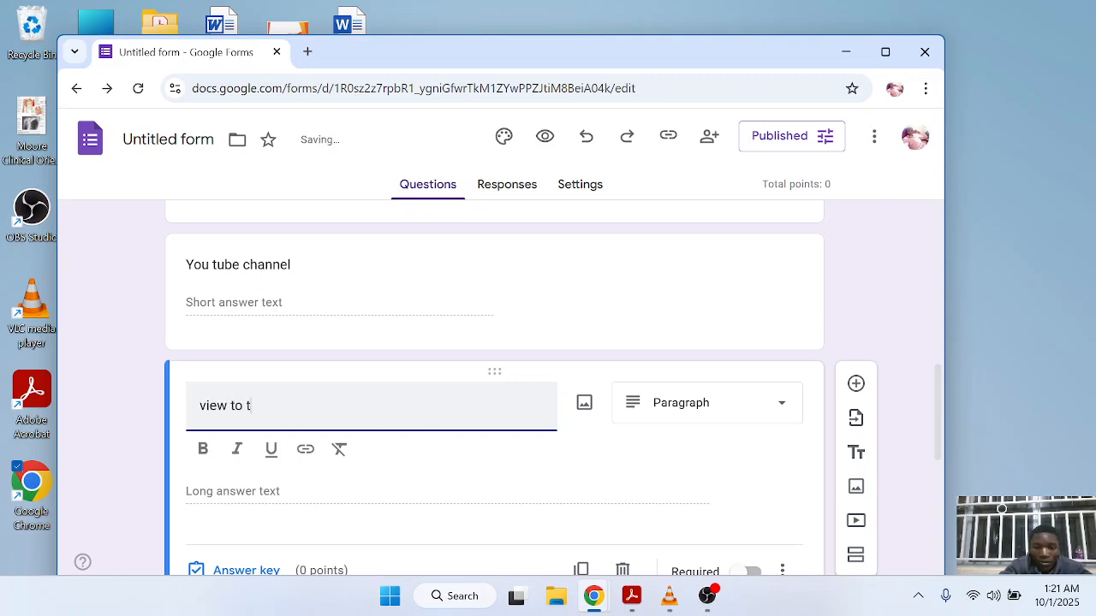
type("he in")
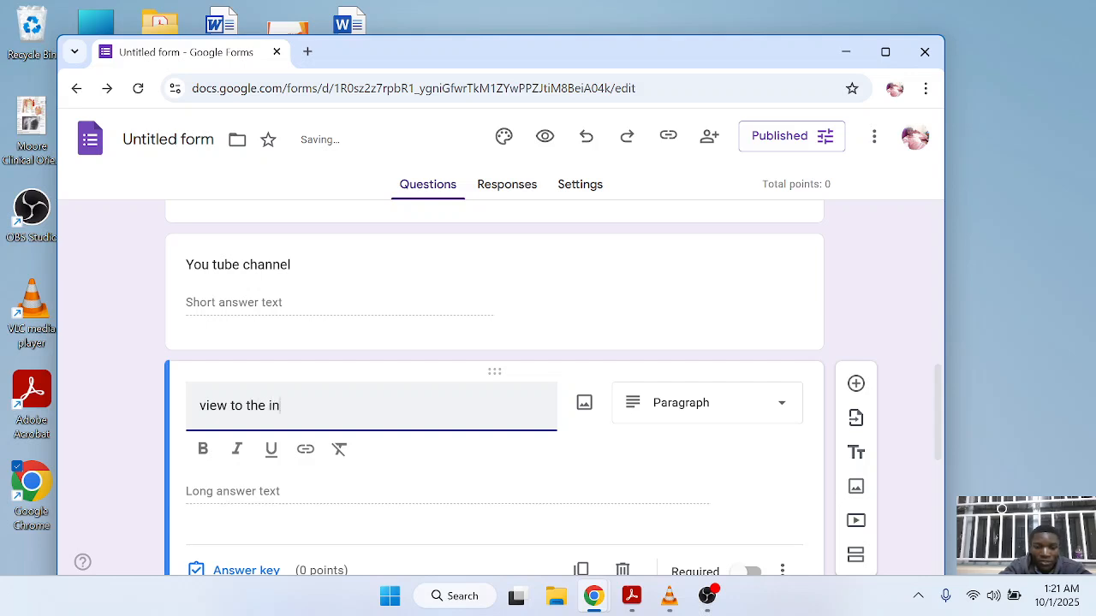
type("vitat")
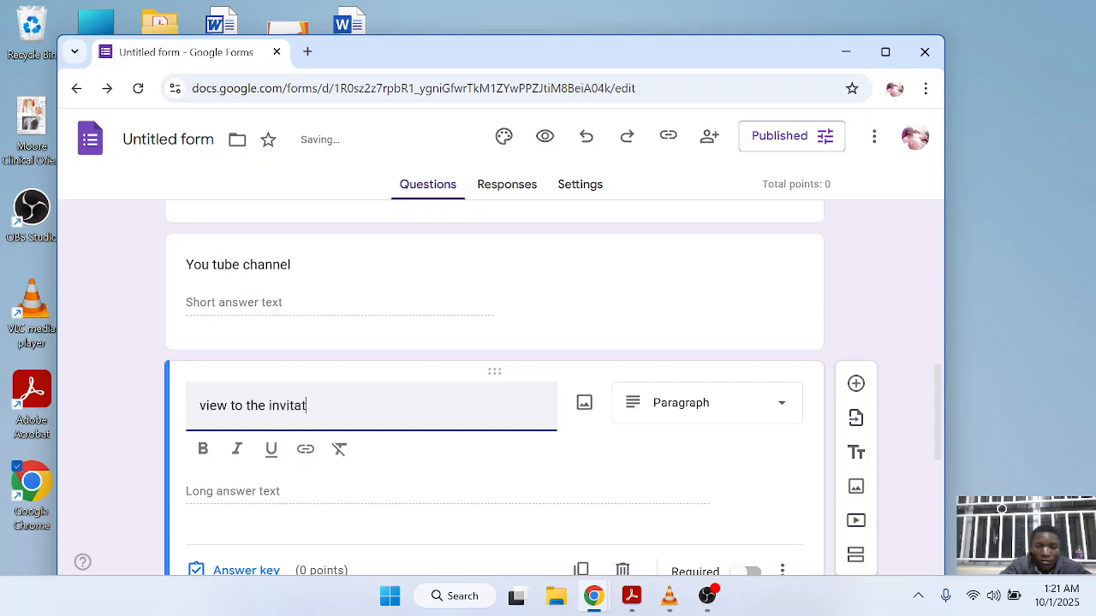
type("ion")
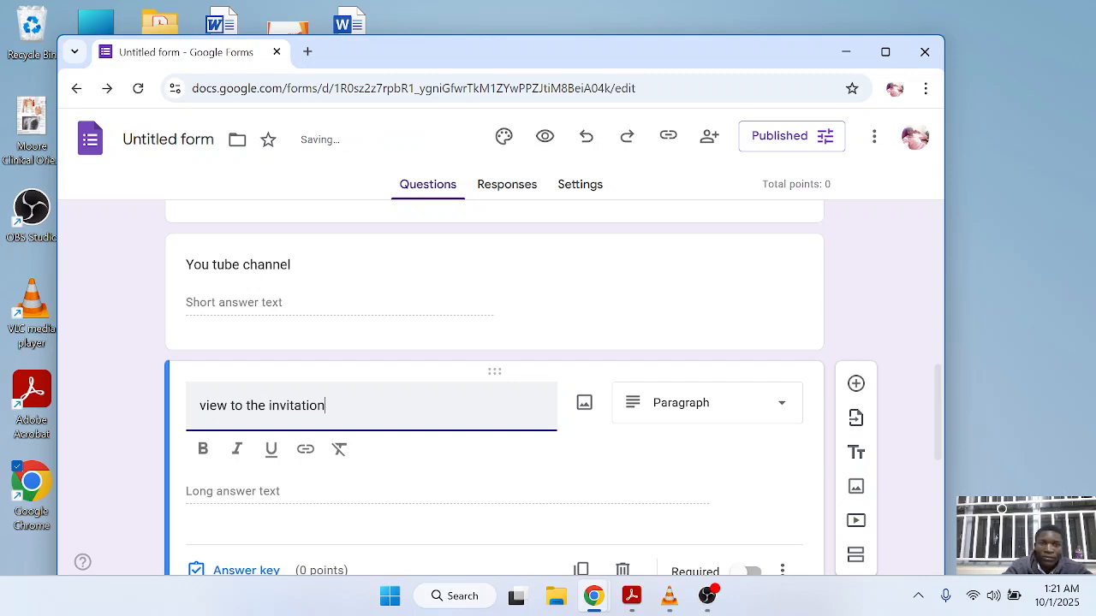
Step: Make the "view to the invitation" question title bold and underlined
key("ctrl+a")
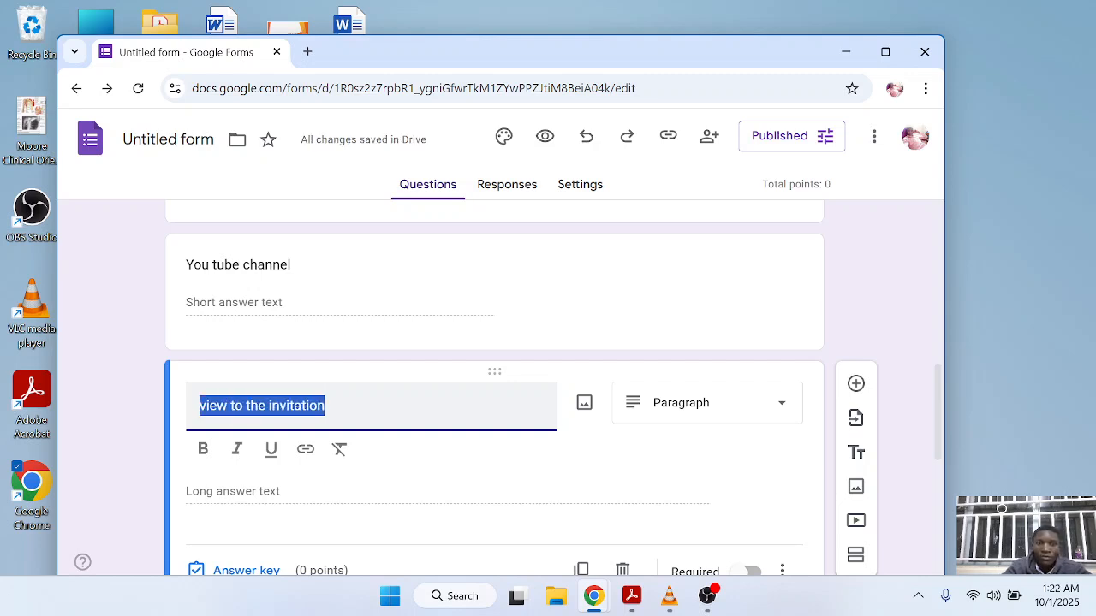
left_click(206, 452)
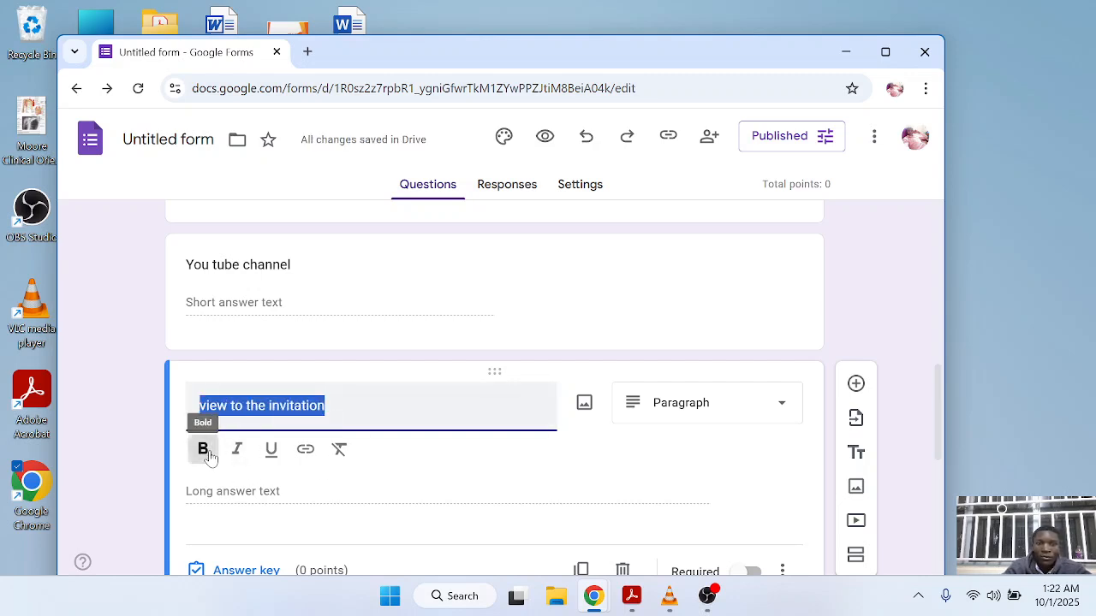
left_click(271, 449)
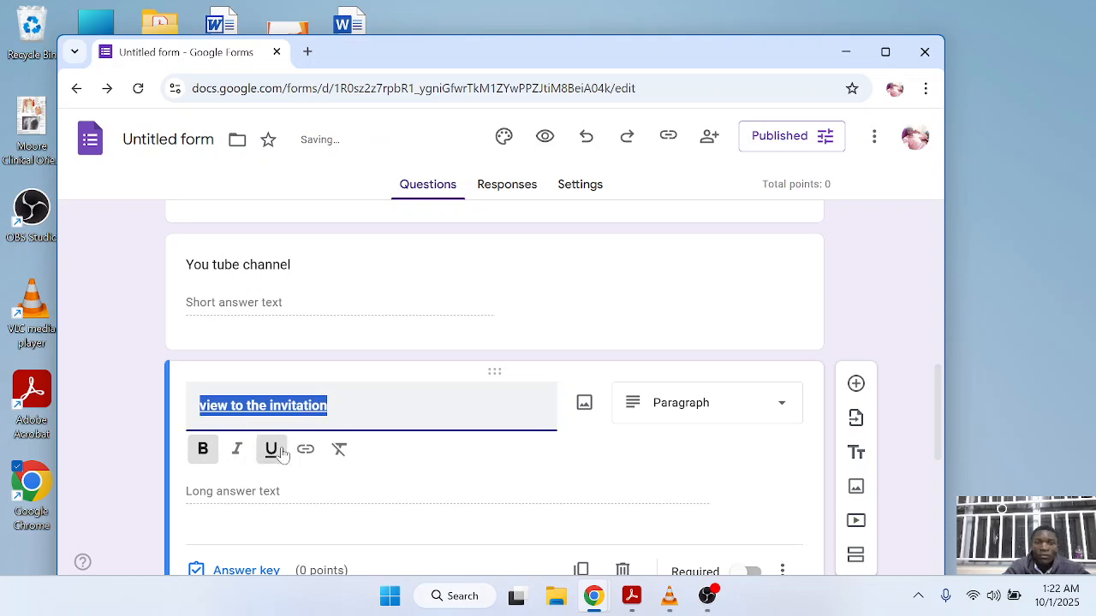
left_click(145, 367)
Step: Make the "You tube channel" question title bold and underlined
scroll(311, 426, "up", 1)
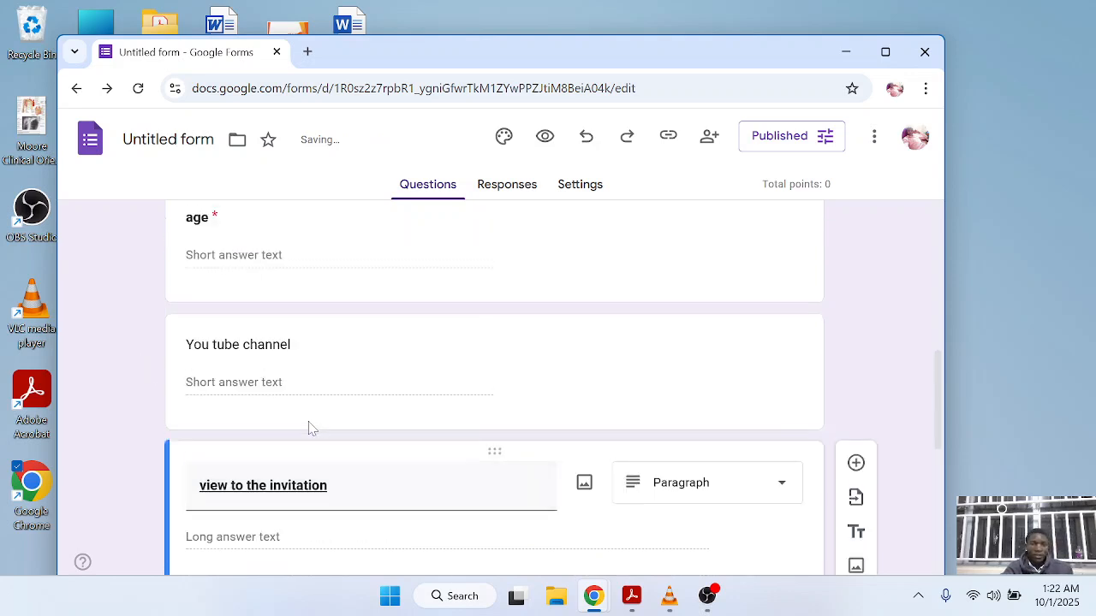
left_click(331, 375)
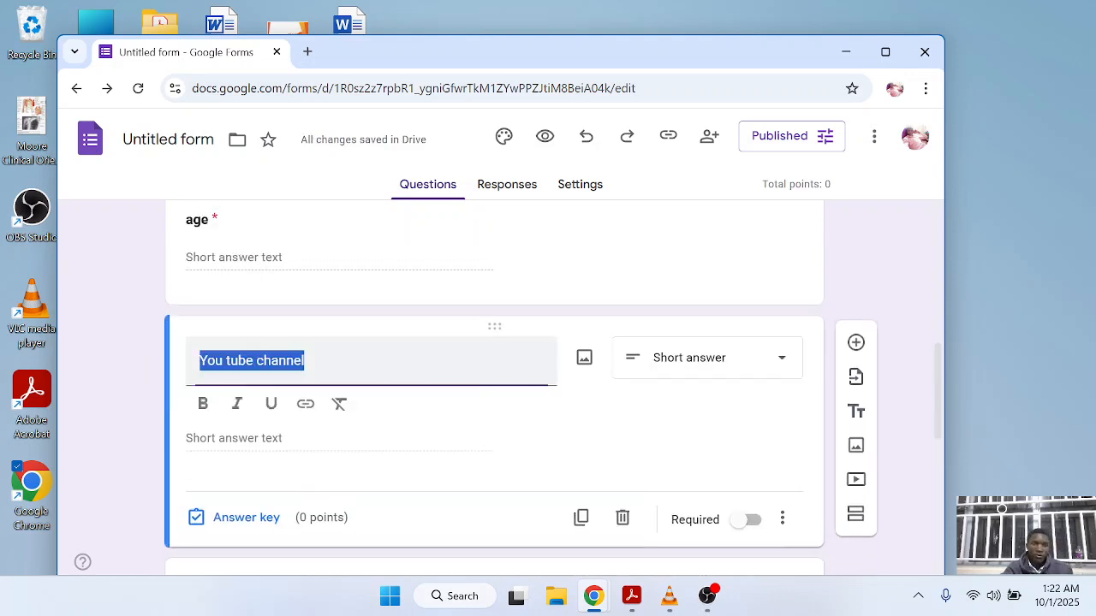
left_click(204, 403)
Step: Underline the title of the "age" question
scroll(231, 291, "up", 1)
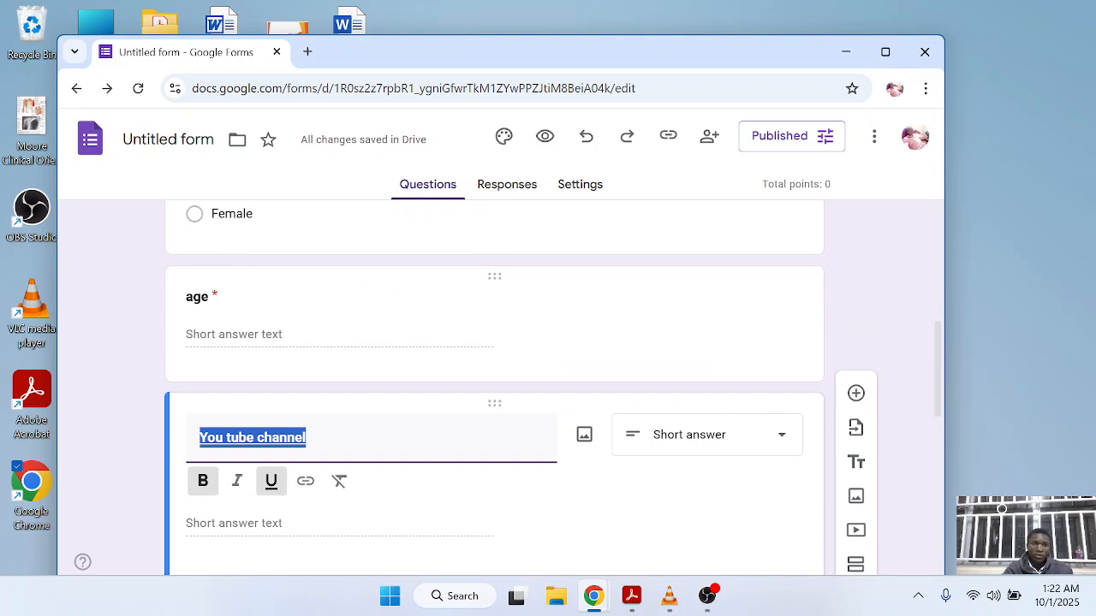
left_click(224, 301)
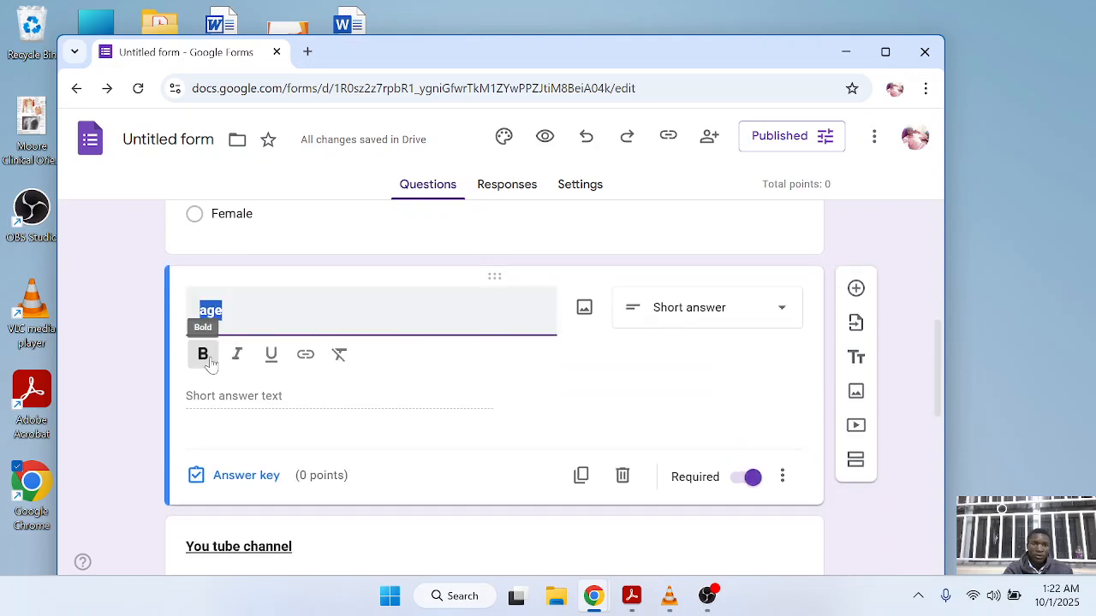
left_click(272, 355)
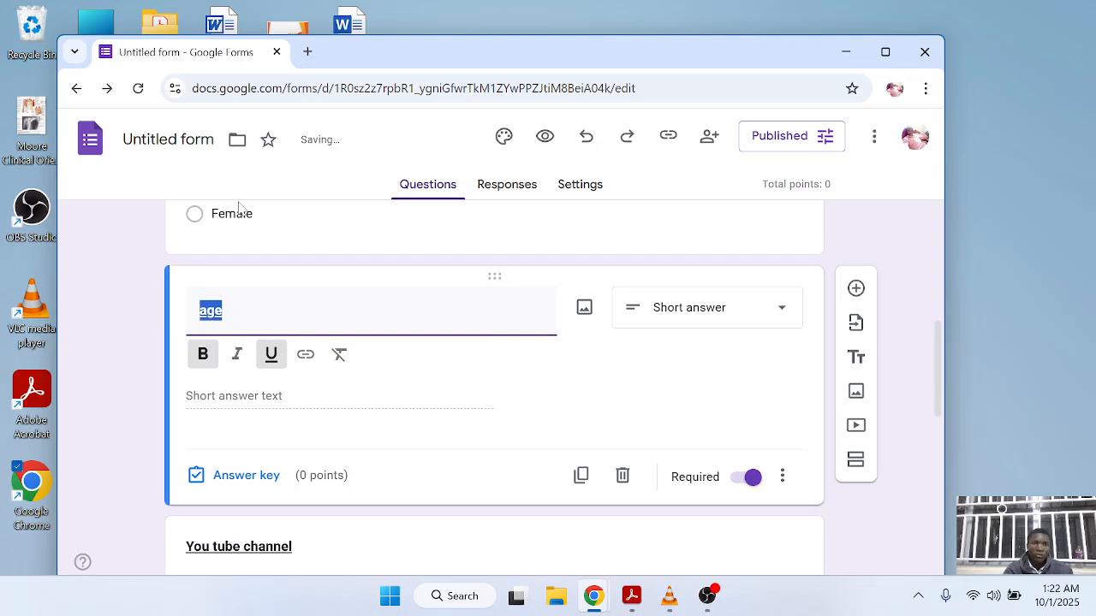
Step: Open the "sex" question for editing and open the answer key of the "Name of student" question
scroll(240, 282, "up", 2)
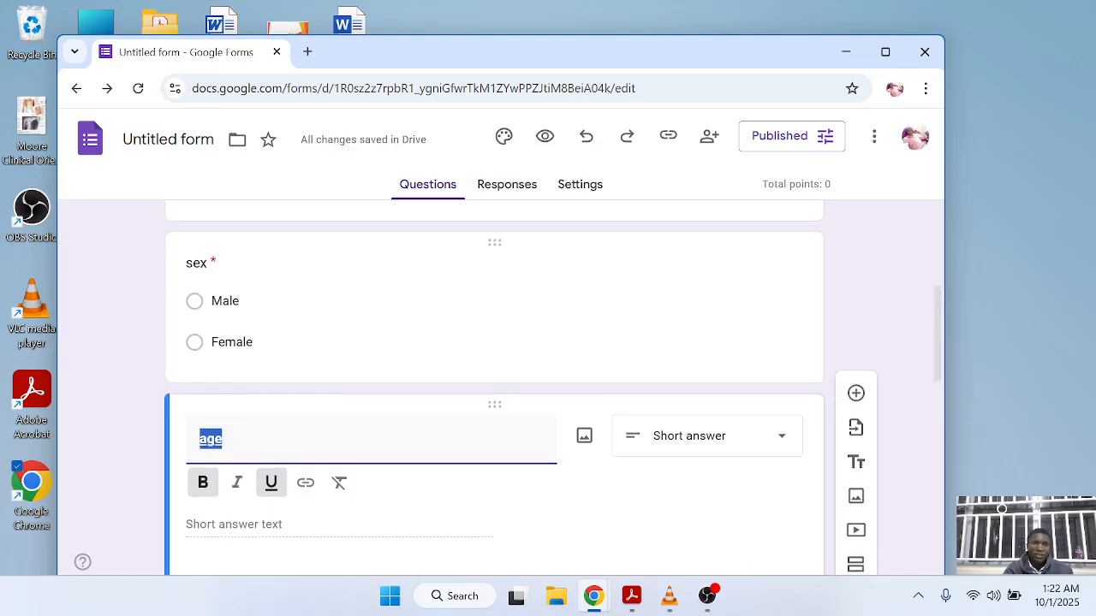
left_click(187, 268)
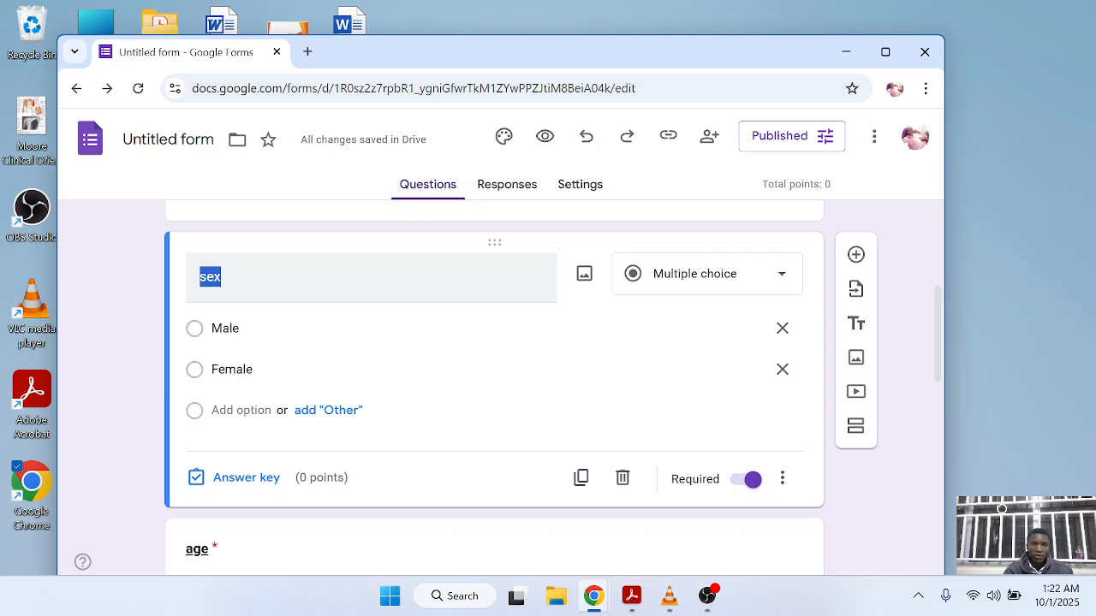
scroll(299, 276, "up", 2)
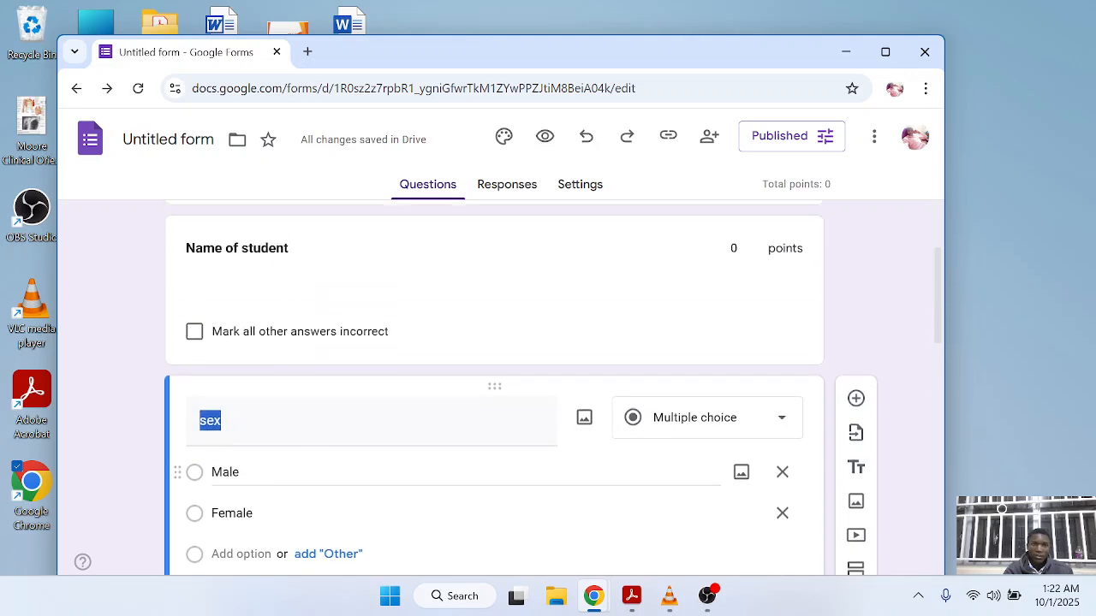
scroll(318, 420, "up", 2)
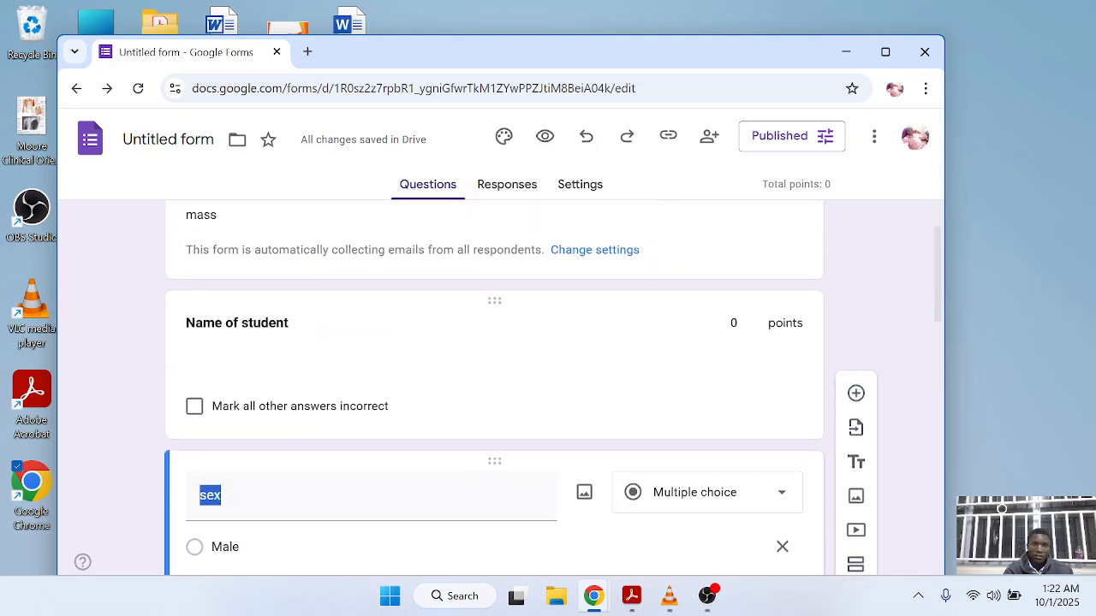
left_click_drag(185, 322, 343, 353)
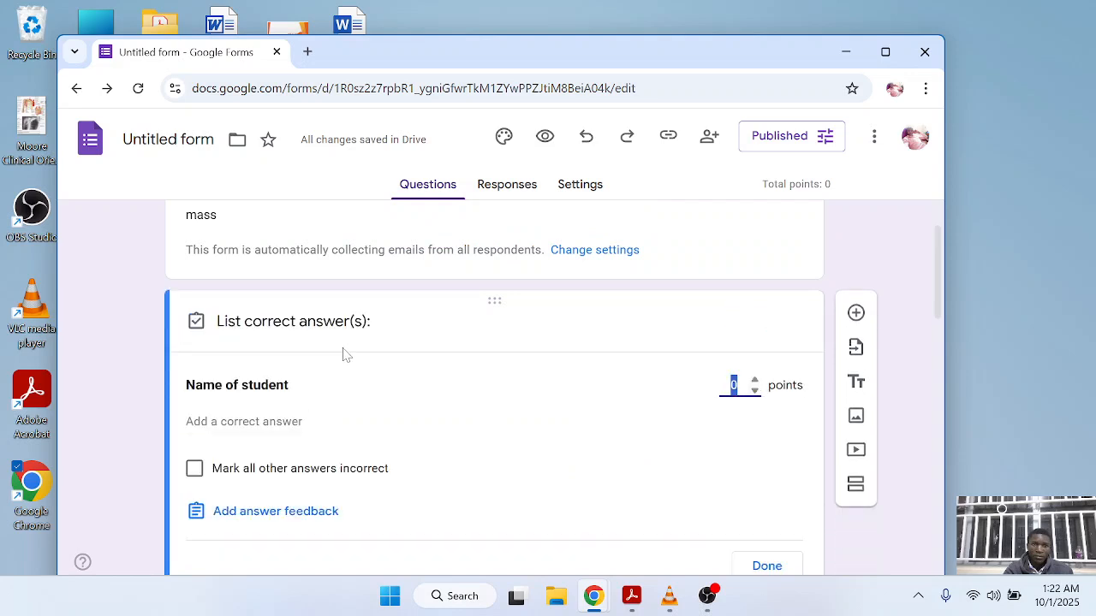
scroll(342, 354, "up", 1)
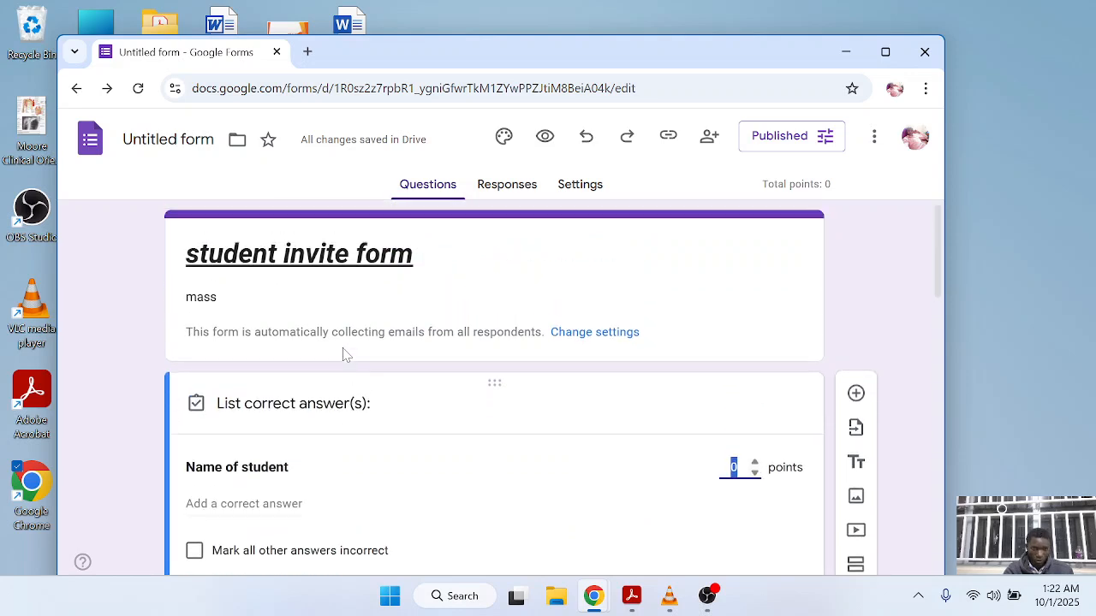
Step: Add a new blank question directly after the "Name of student" question
scroll(149, 318, "down", 4)
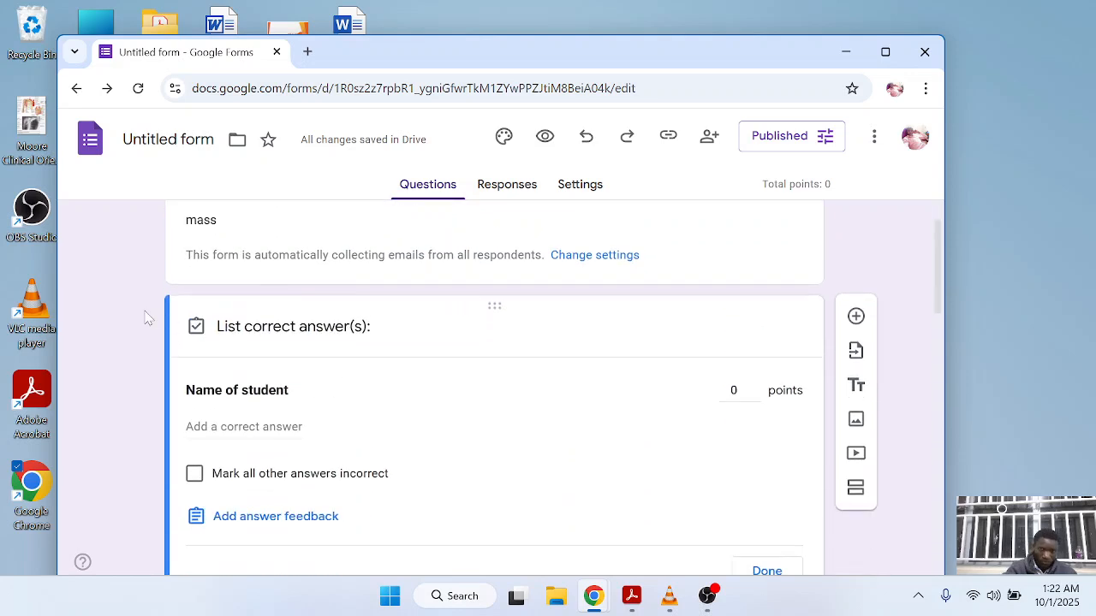
scroll(149, 318, "down", 5)
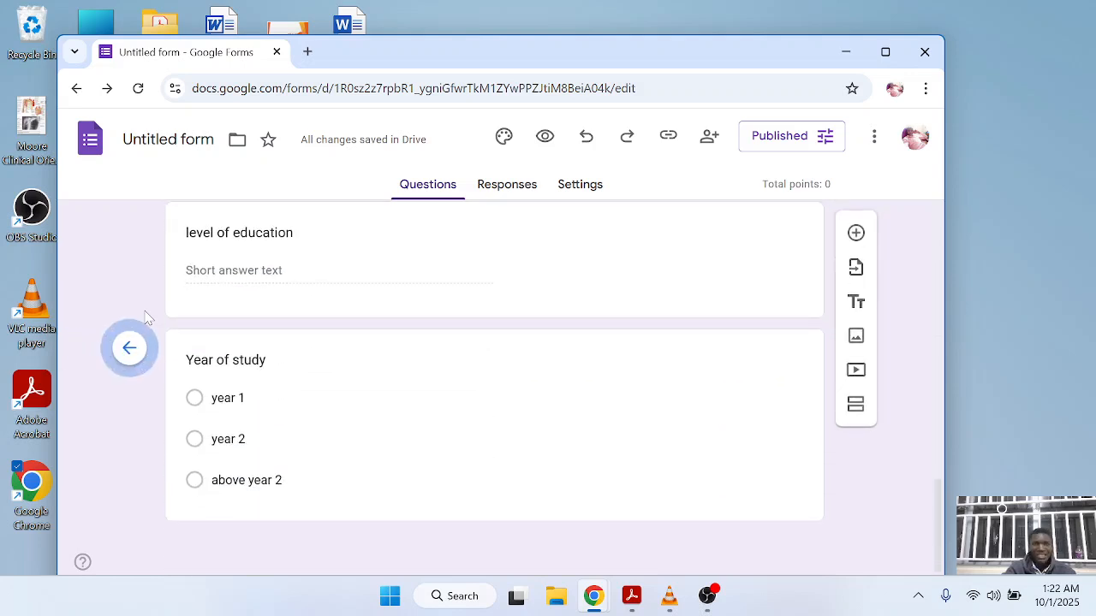
left_click(856, 232)
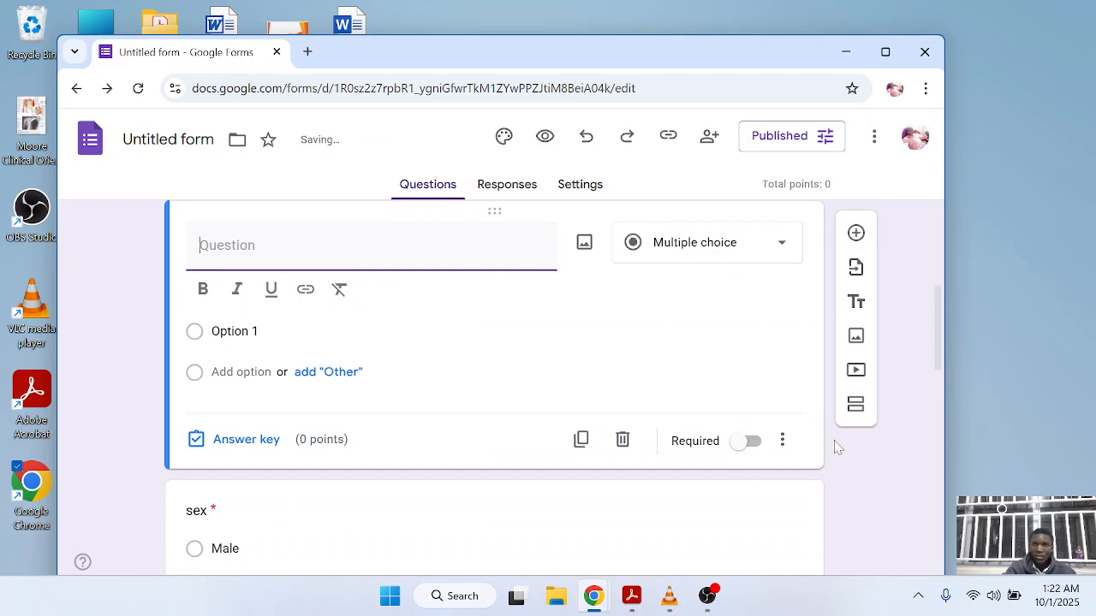
left_click(877, 453)
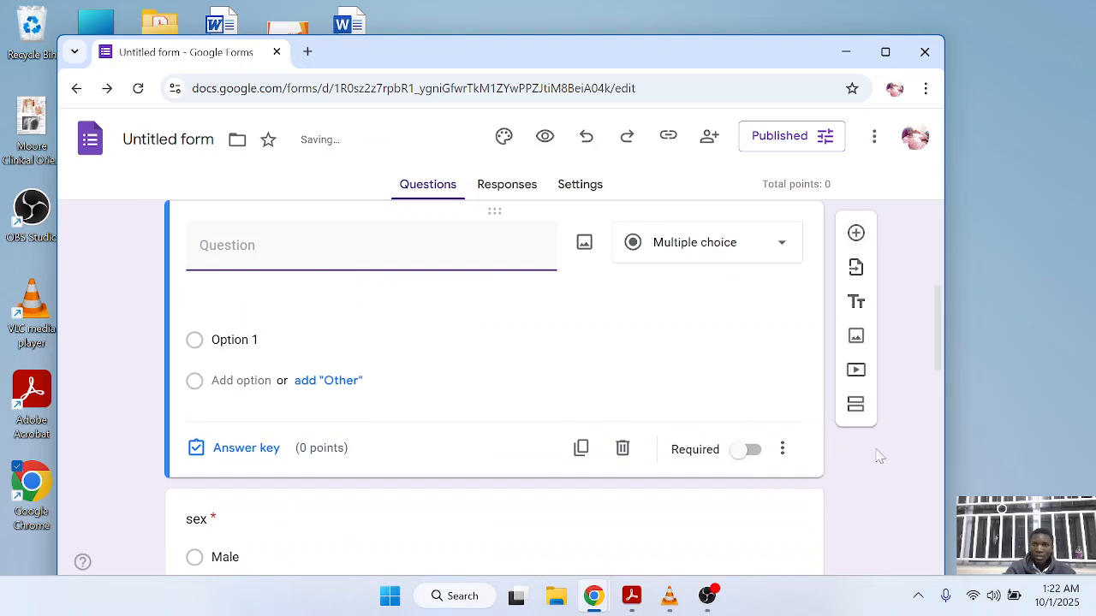
Step: View the form picker for importing questions and the YouTube video picker, closing each without a selection
left_click(857, 268)
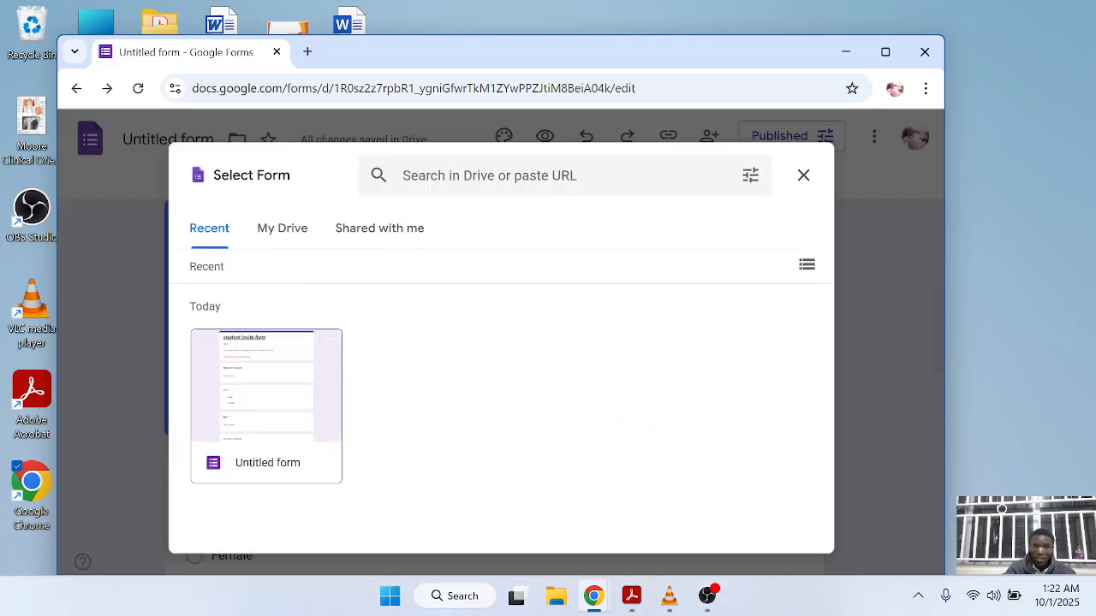
left_click(801, 176)
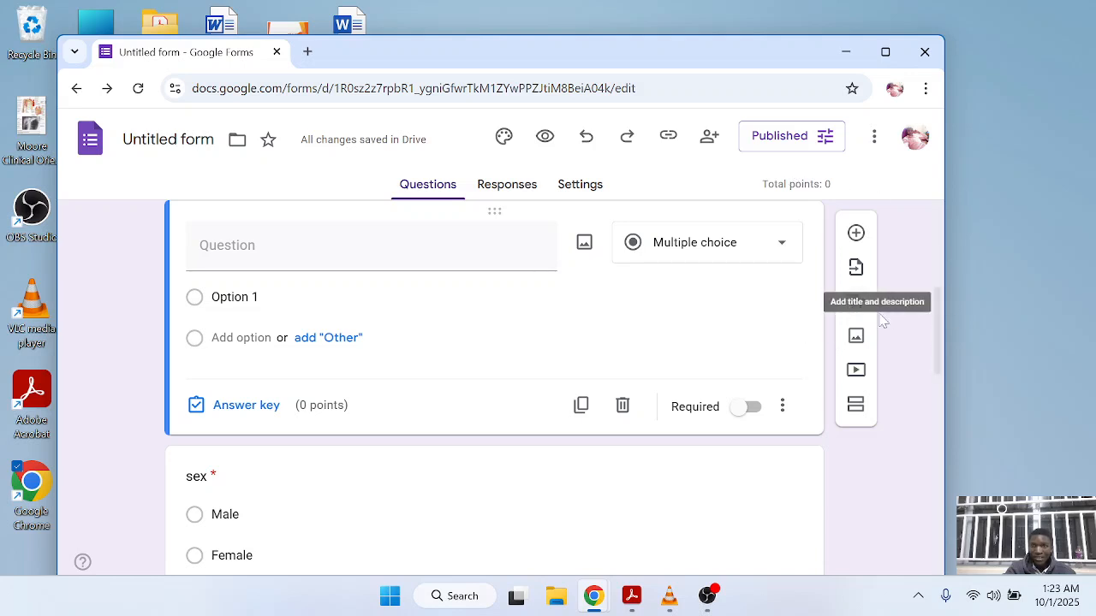
left_click(856, 373)
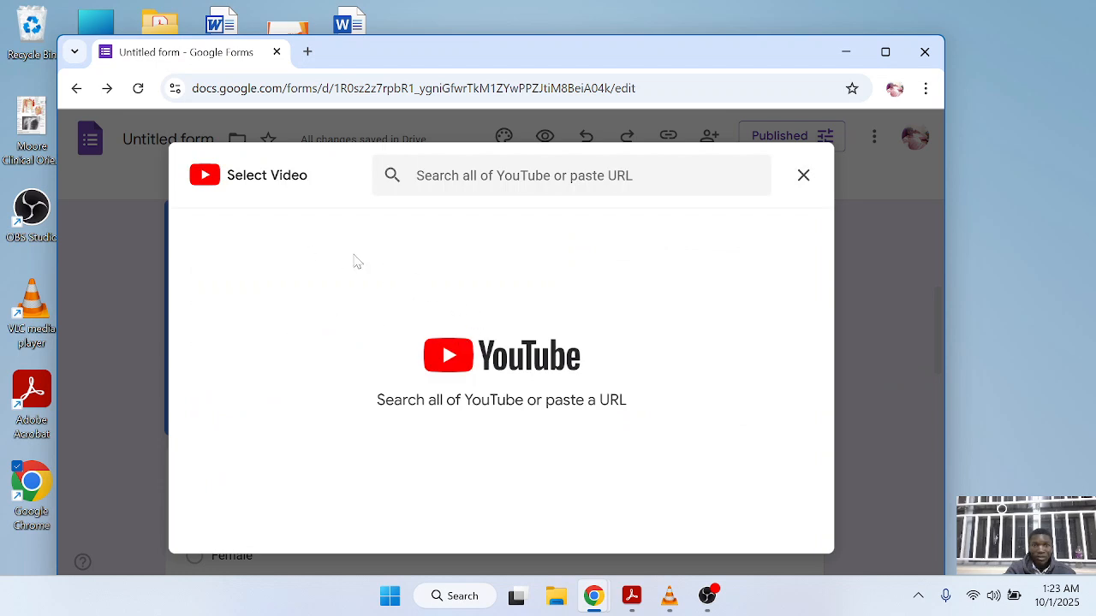
left_click(803, 176)
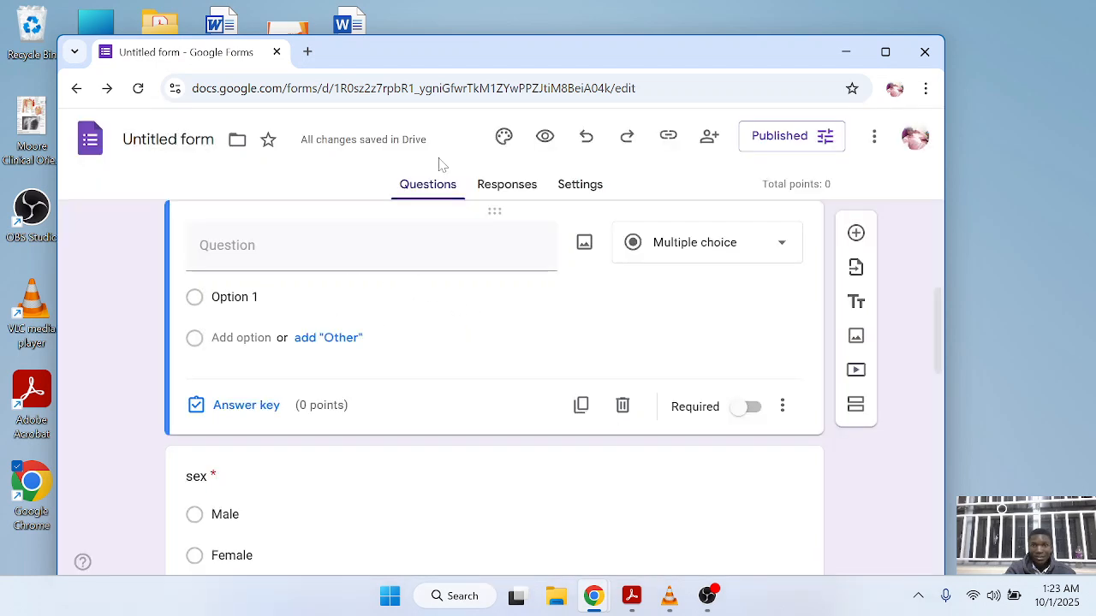
scroll(476, 451, "up", 4)
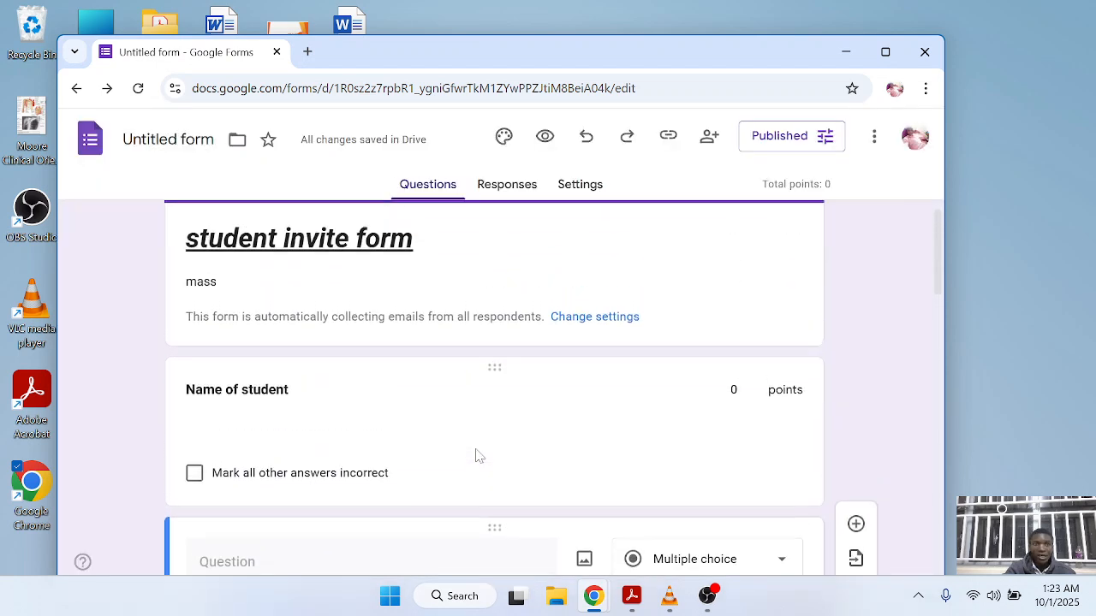
scroll(475, 454, "down", 2)
scroll(476, 453, "up", 2)
scroll(478, 456, "up", 1)
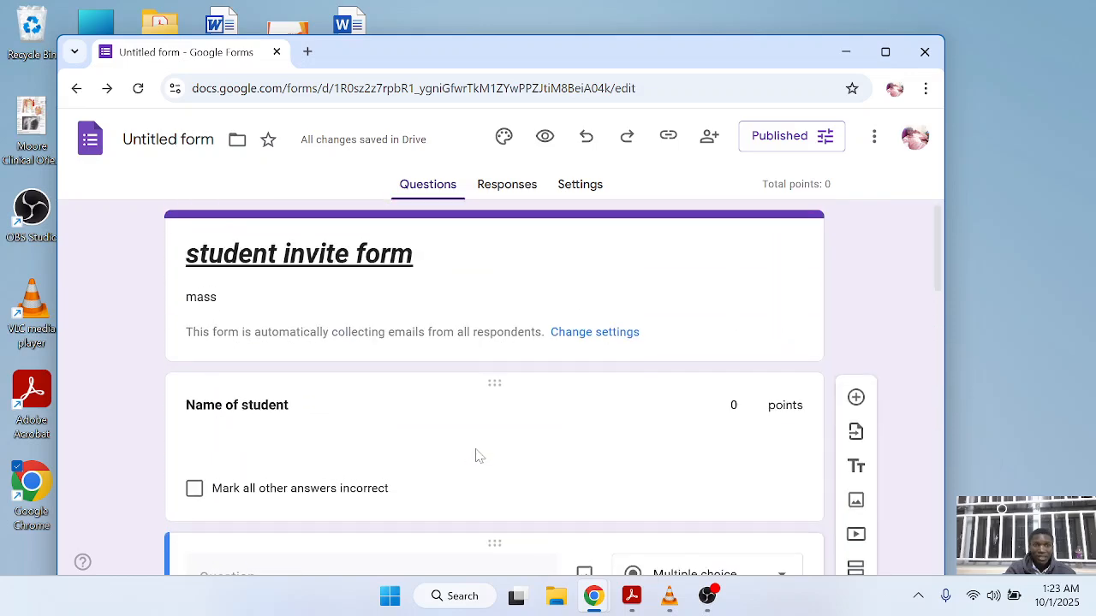
scroll(444, 368, "down", 3)
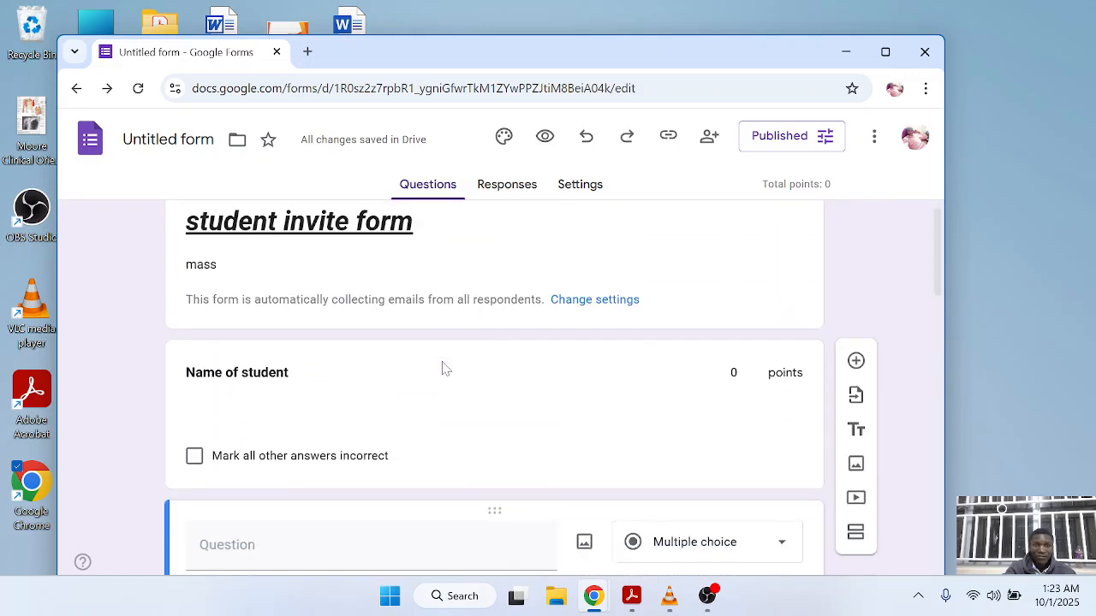
Step: Open the correct-answer list of the "Name of student" question and view its answer feedback editor, leaving it without adding feedback
scroll(443, 368, "up", 1)
scroll(444, 368, "down", 1)
scroll(443, 368, "down", 1)
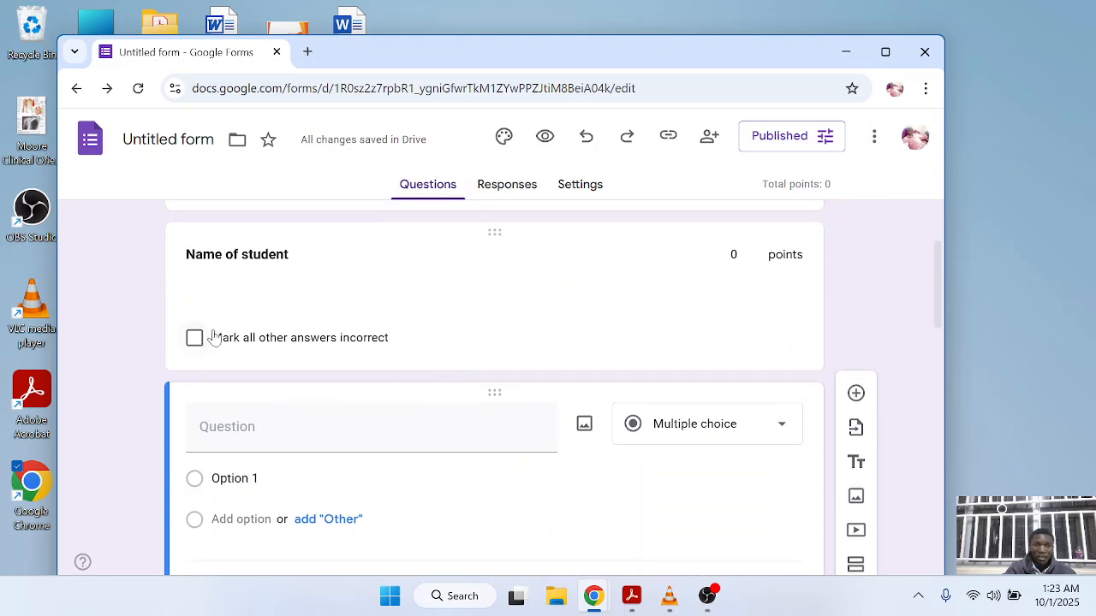
left_click(690, 282)
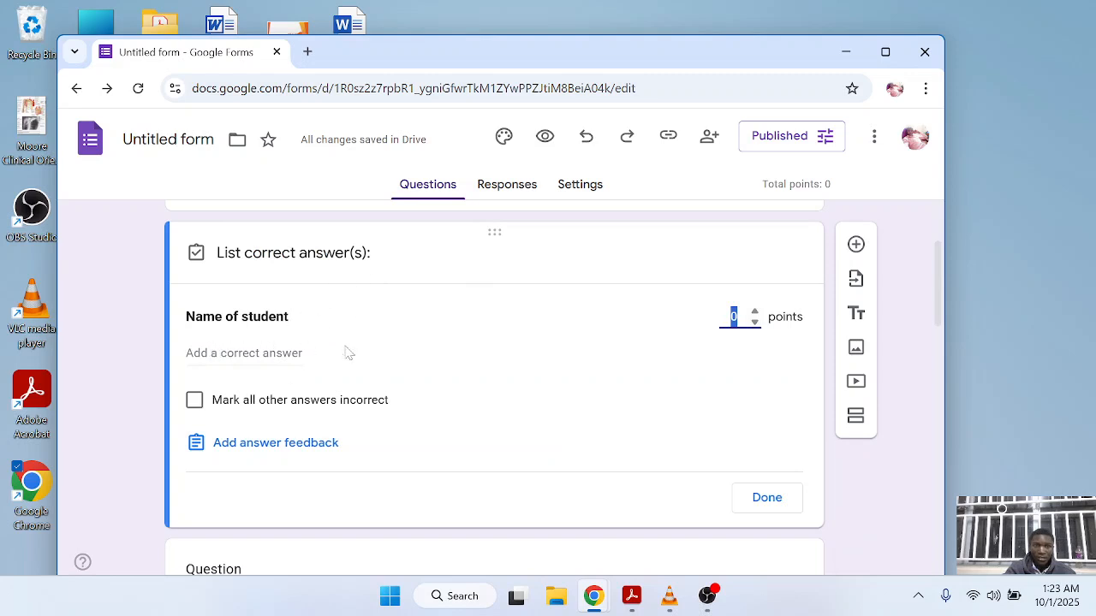
left_click(215, 445)
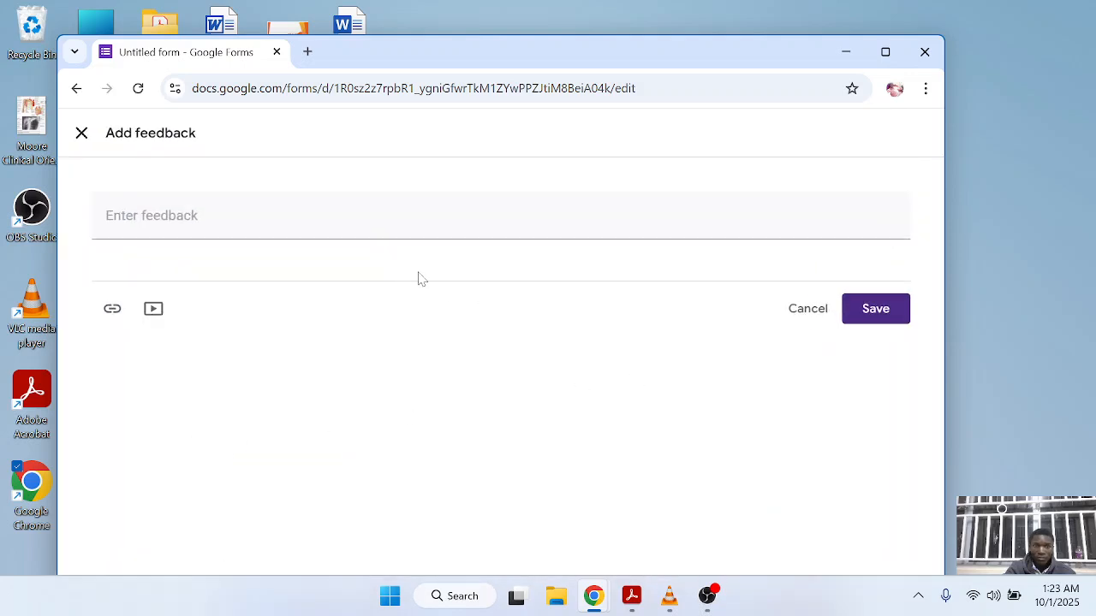
left_click(77, 89)
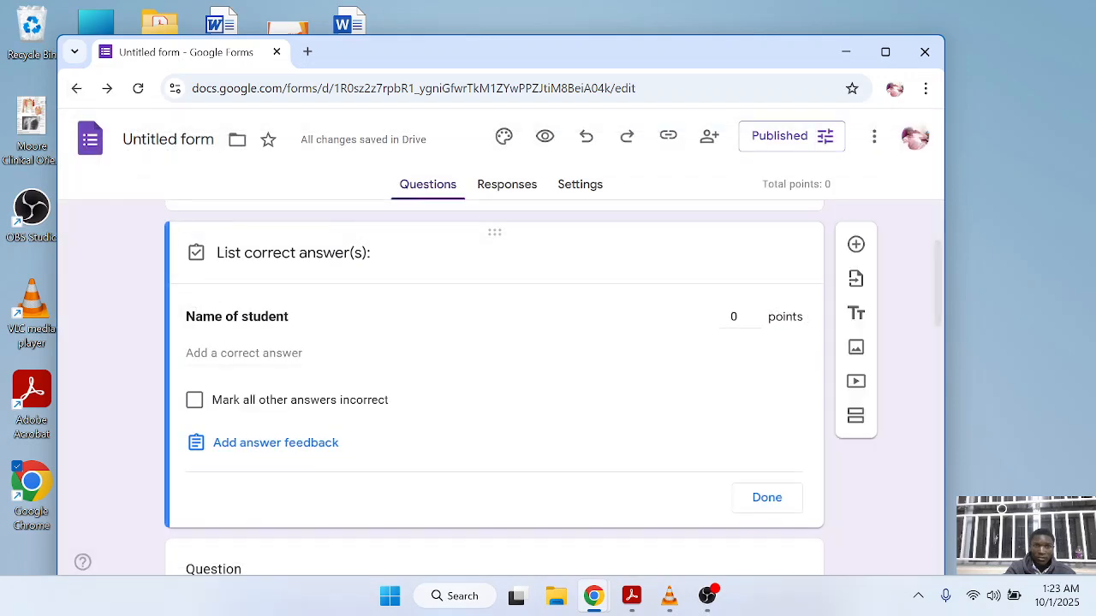
Step: Add a correct answer entry reading "Correct Answer" to the "Name of student" question
left_click(272, 354)
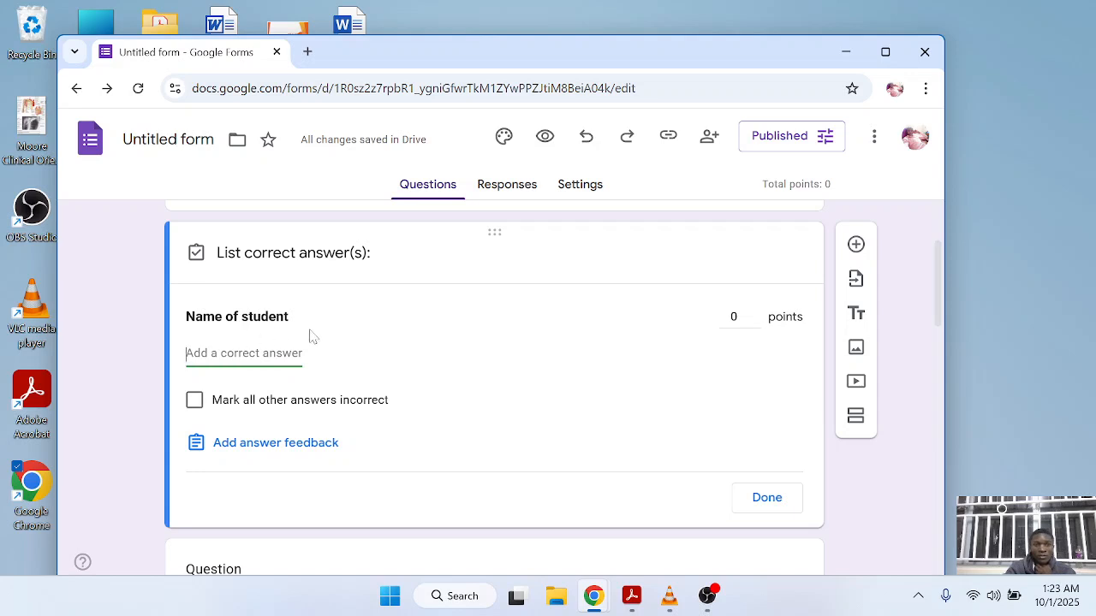
left_click(188, 349)
left_click_drag(187, 349, 302, 356)
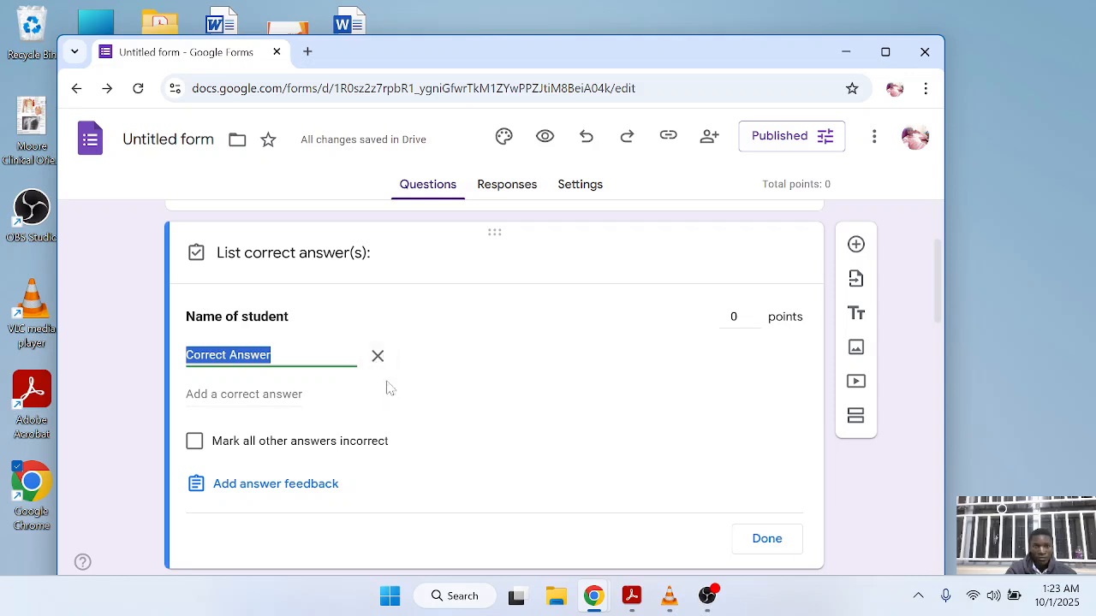
scroll(528, 444, "down", 1)
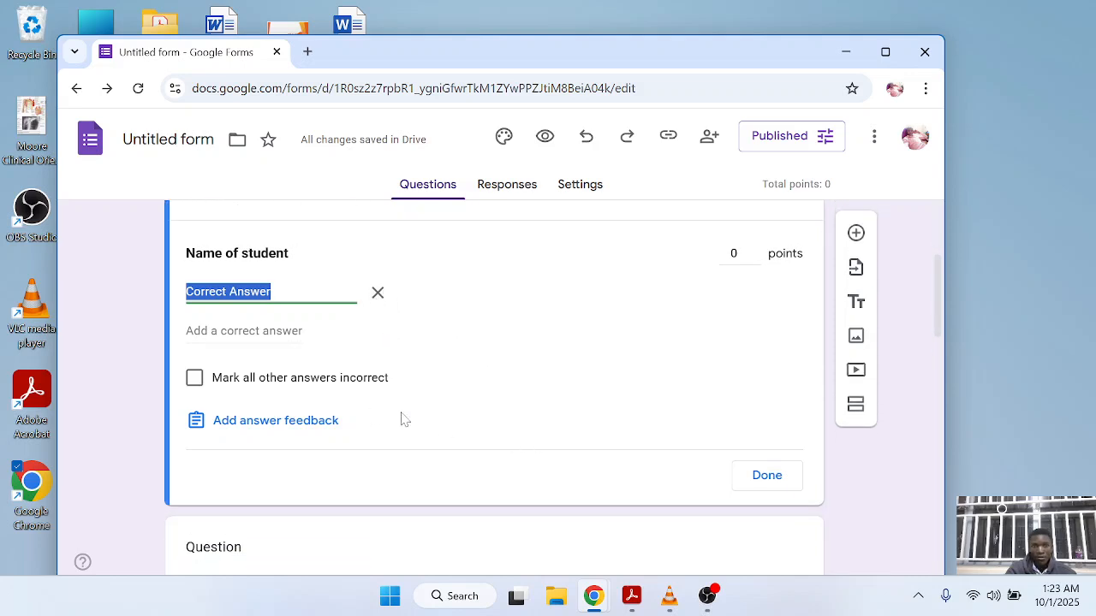
scroll(431, 419, "down", 1)
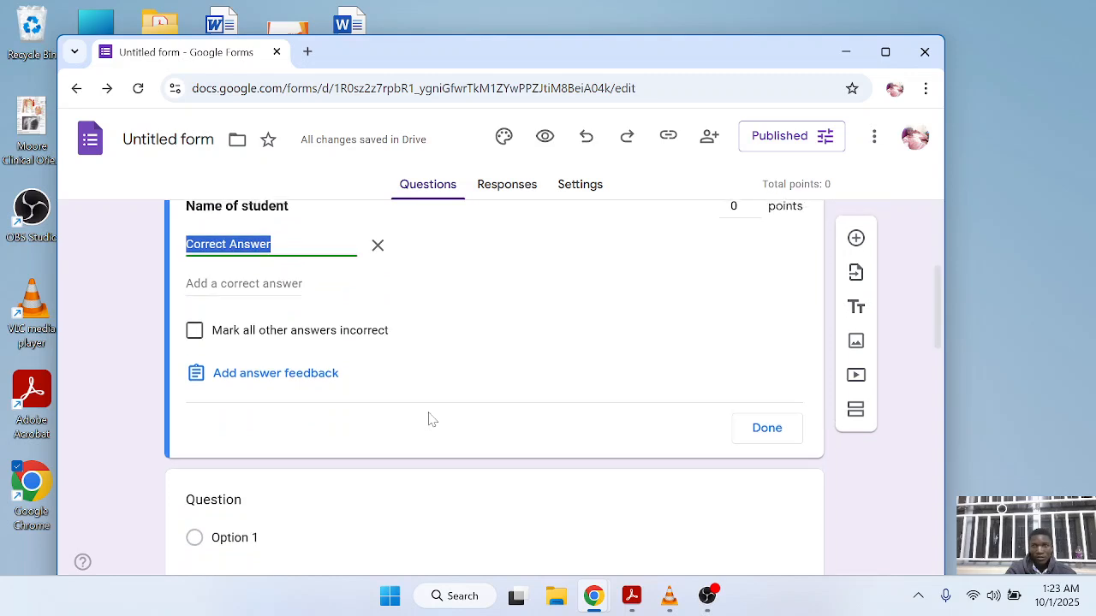
Step: Add a short-answer question titled "favourite meal" directly after the "Name of student" question
left_click(856, 233)
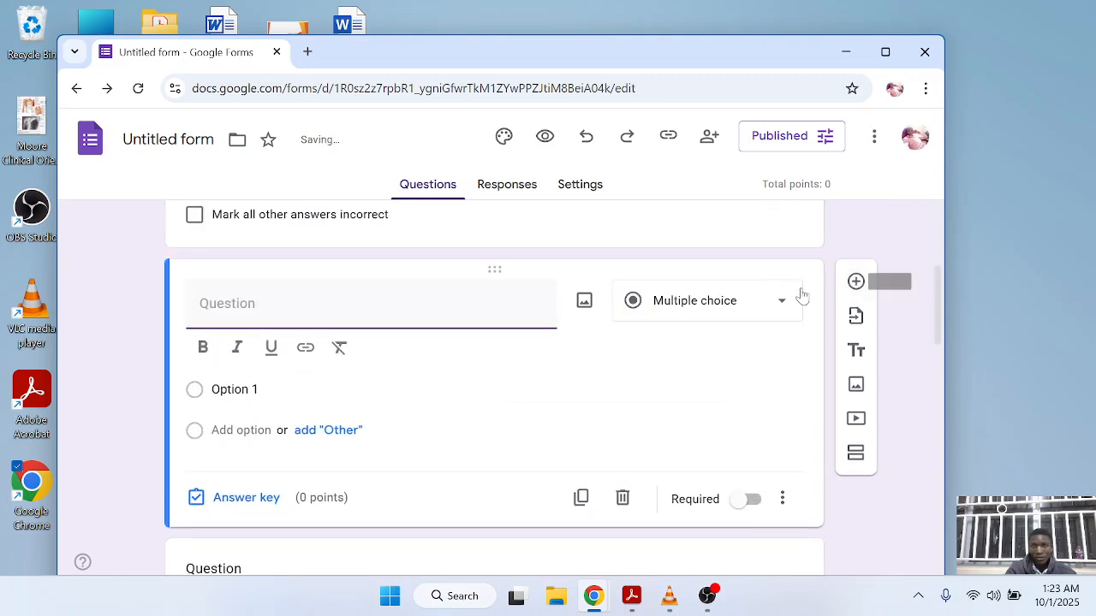
left_click(782, 308)
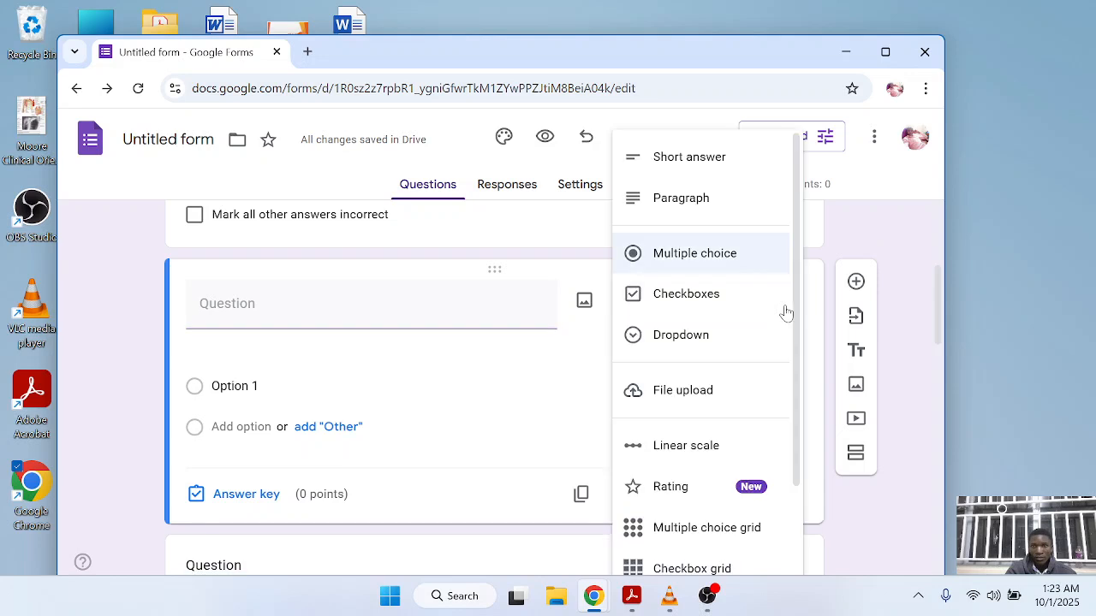
left_click(697, 162)
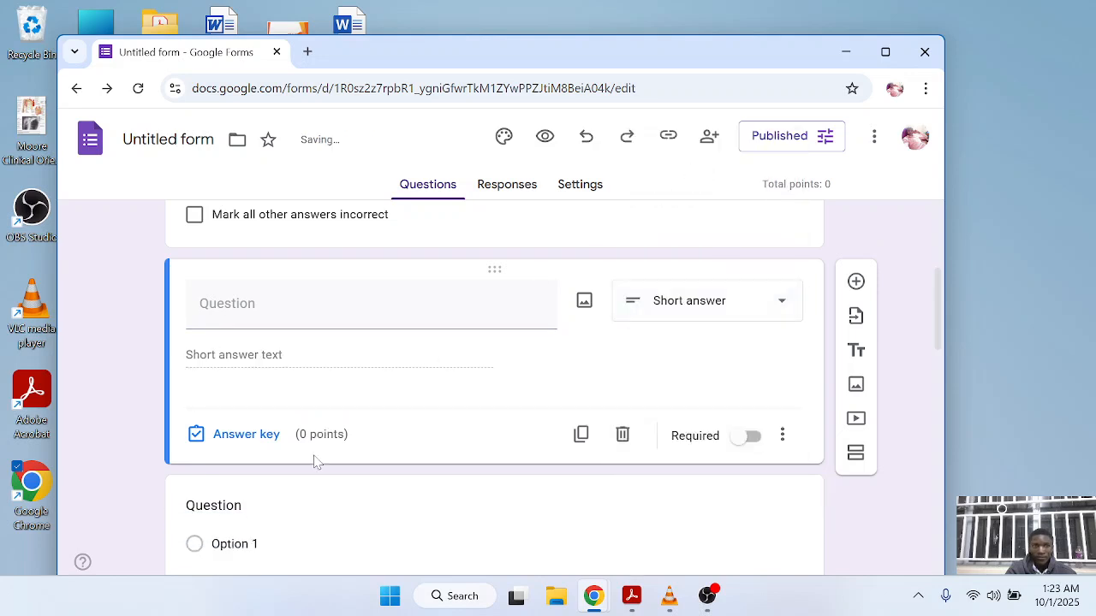
scroll(314, 462, "up", 1)
scroll(314, 462, "up", 1)
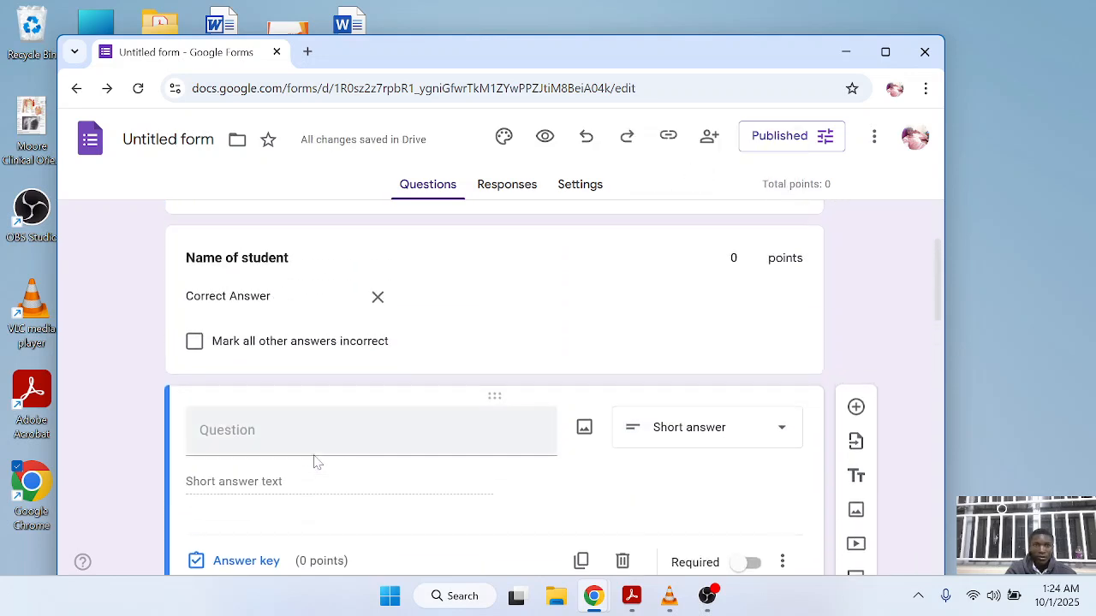
left_click(291, 442)
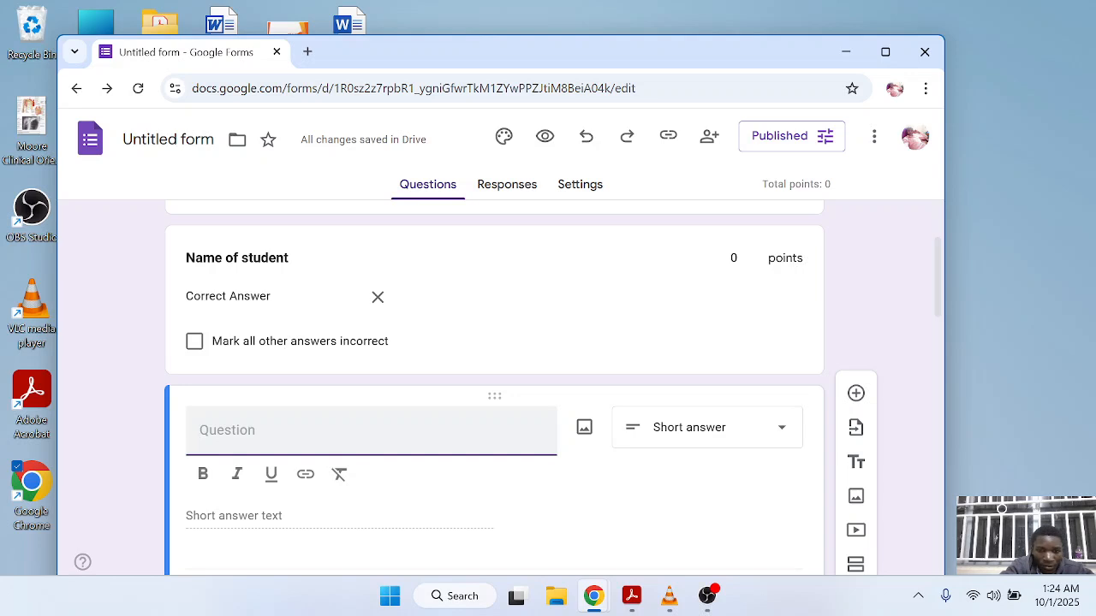
type("favo")
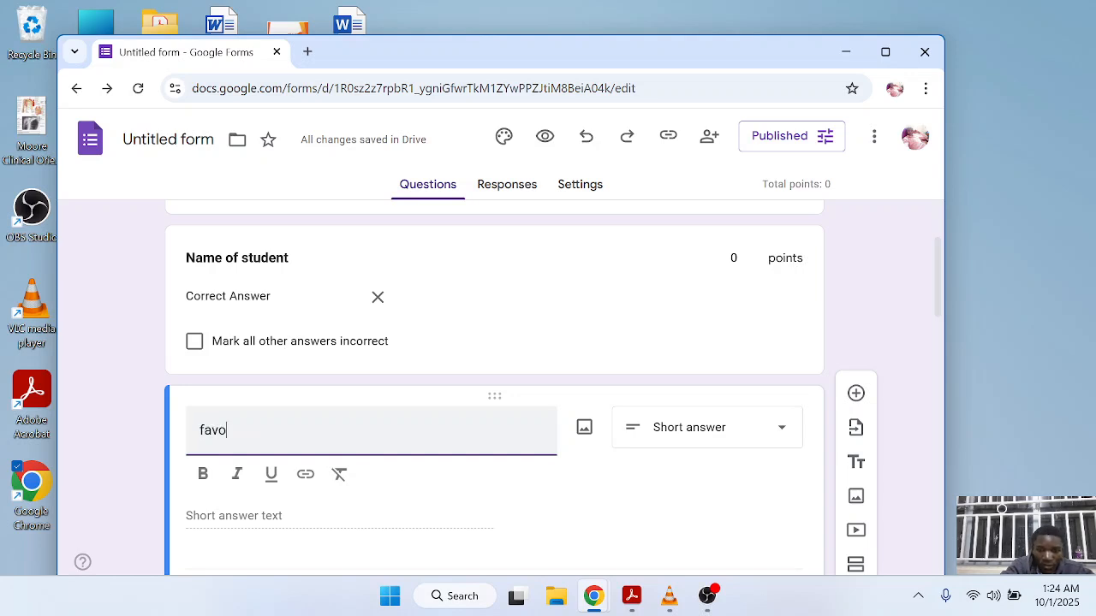
type("urite ")
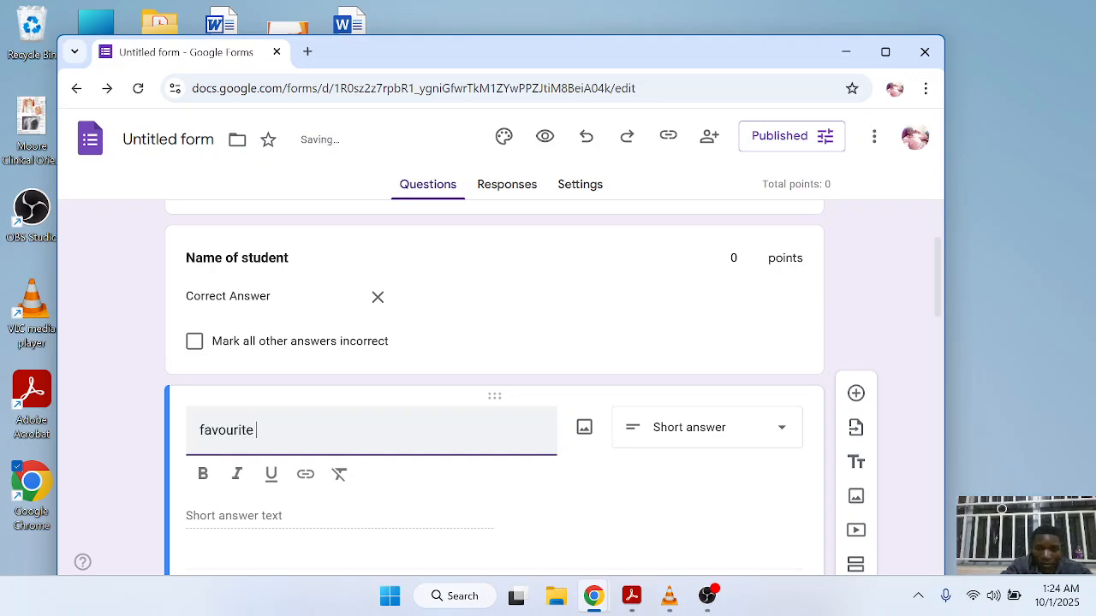
type("meal")
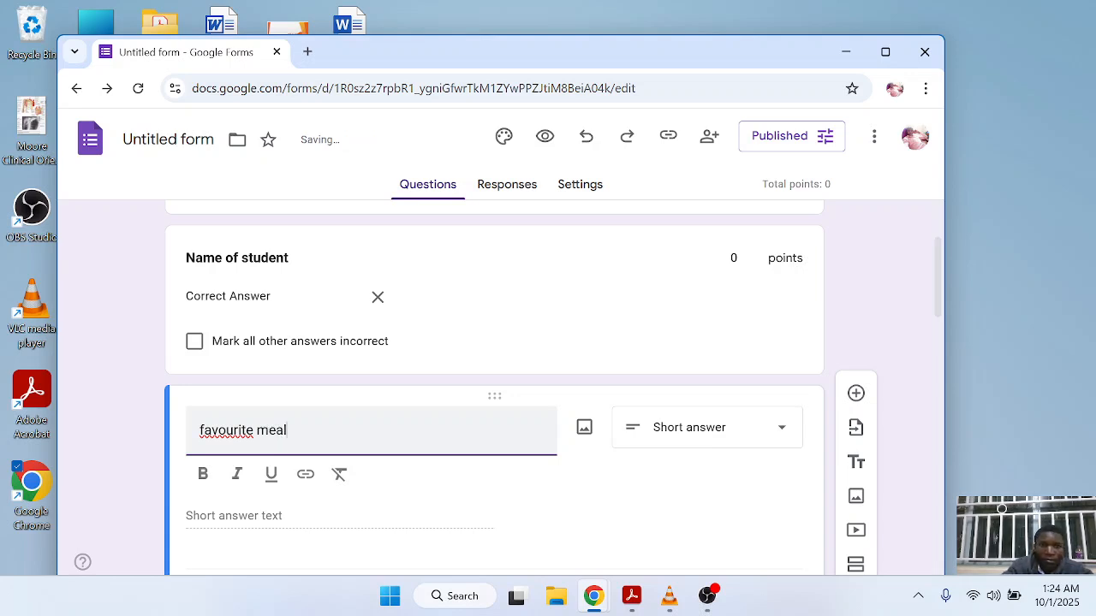
Step: Make the title of the "favourite meal" question bold and underlined
key("ctrl+a")
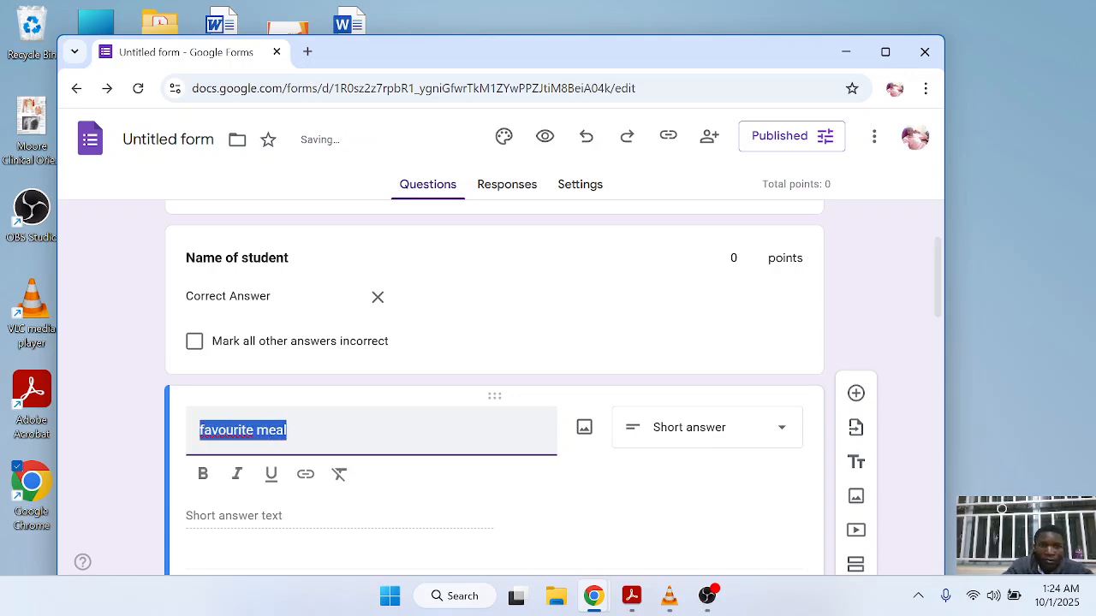
left_click(204, 475)
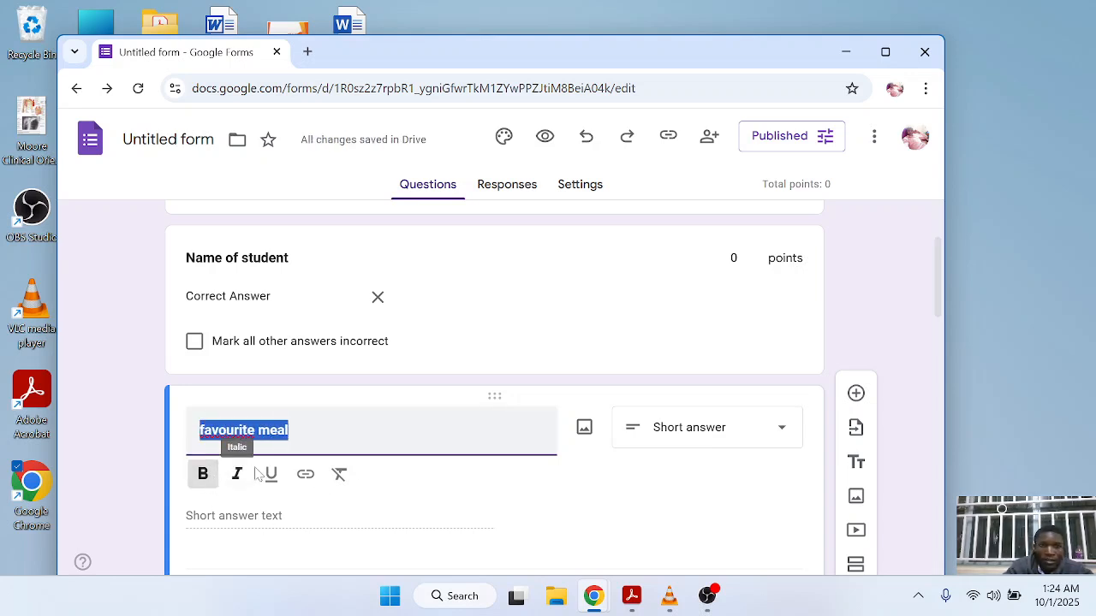
left_click(273, 474)
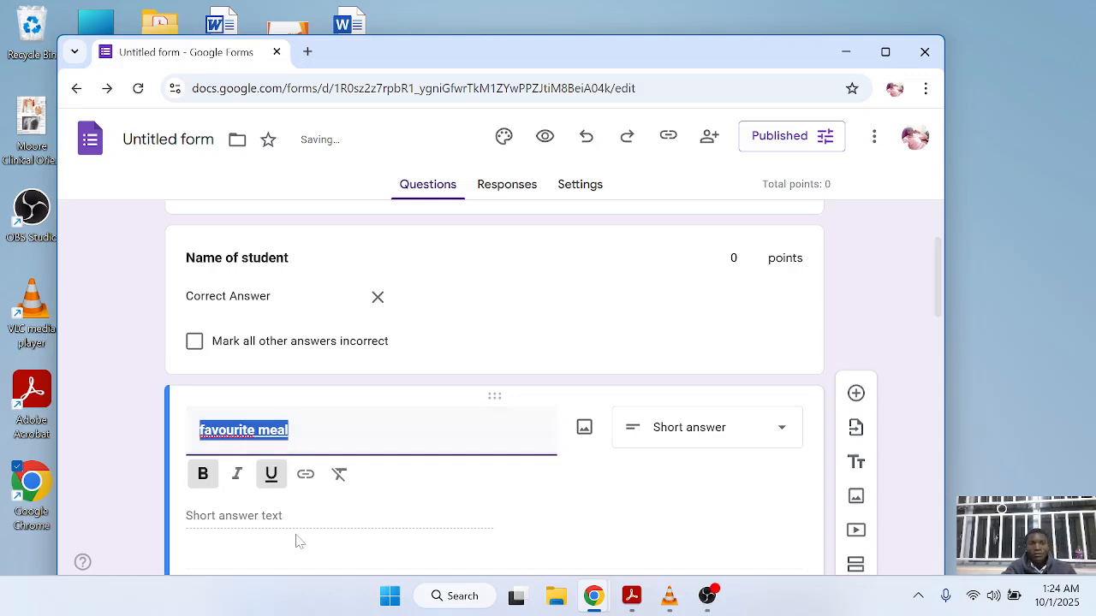
Step: Look over the form's questions and examine its settings for quizzes, responses, presentation and defaults
scroll(295, 539, "up", 4)
scroll(295, 539, "down", 5)
scroll(295, 539, "up", 2)
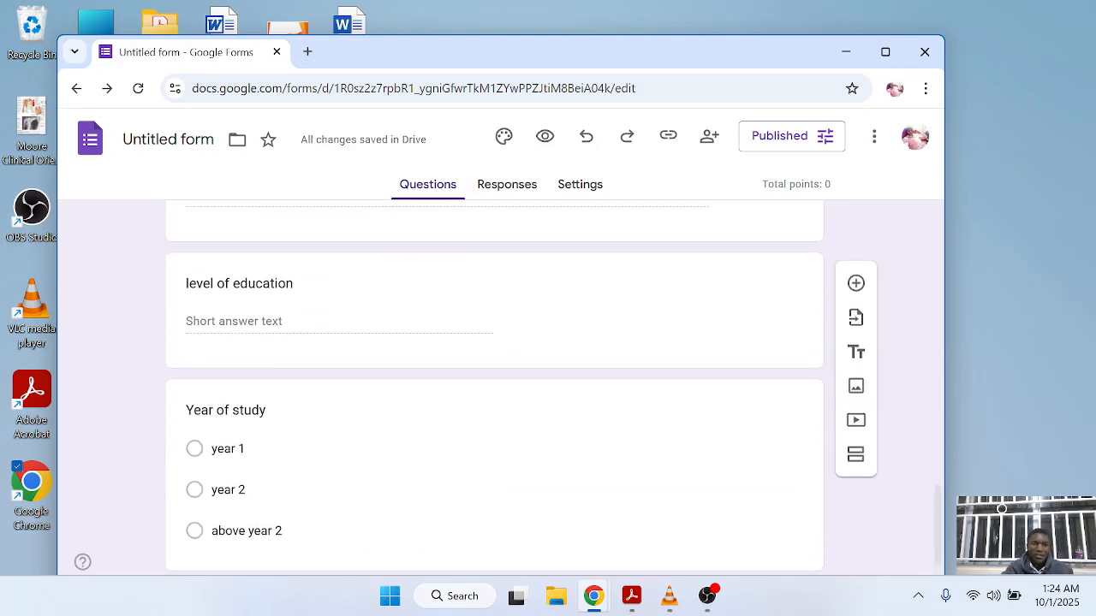
scroll(295, 539, "up", 10)
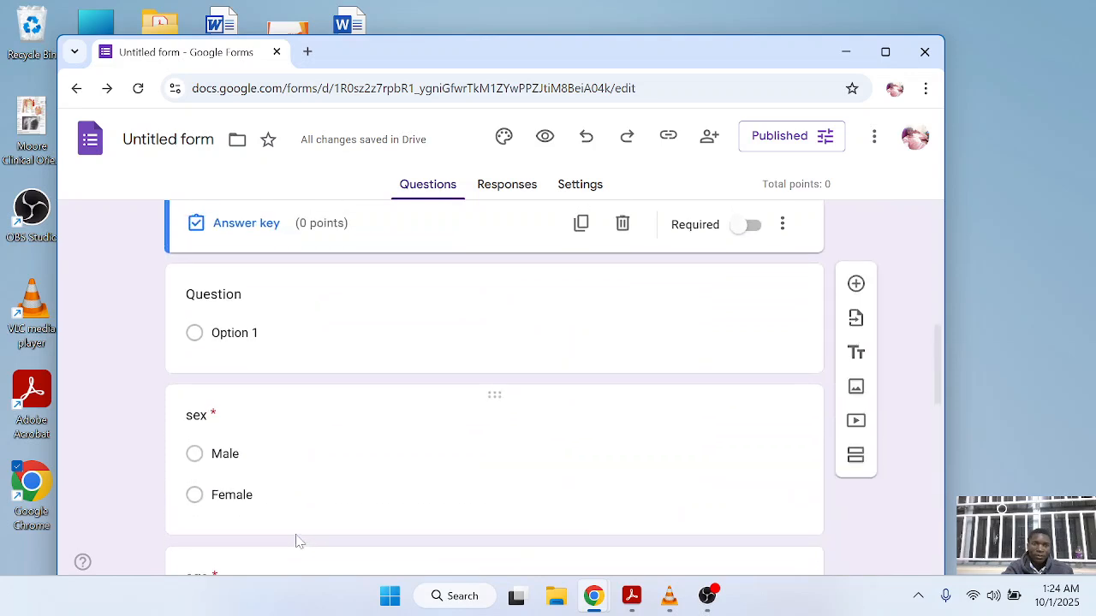
scroll(295, 539, "up", 4)
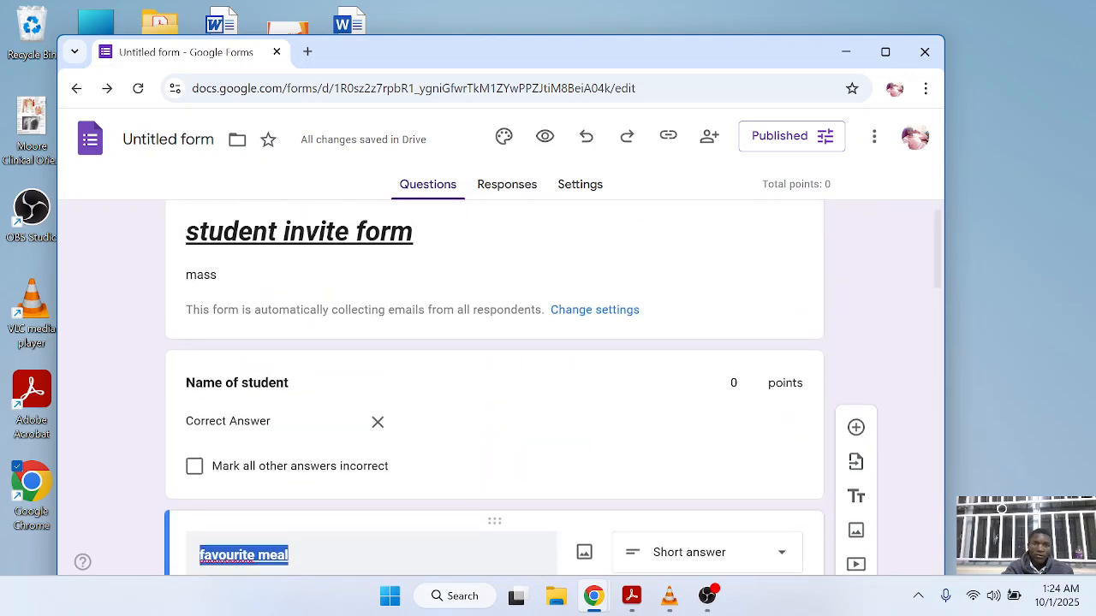
left_click(579, 187)
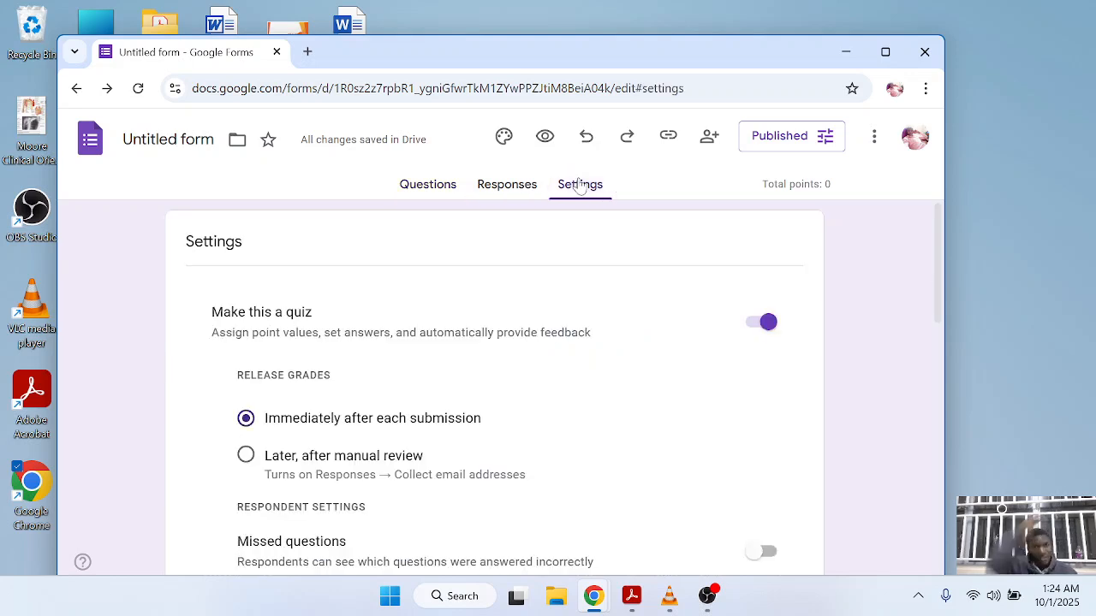
scroll(471, 296, "down", 2)
scroll(472, 296, "down", 5)
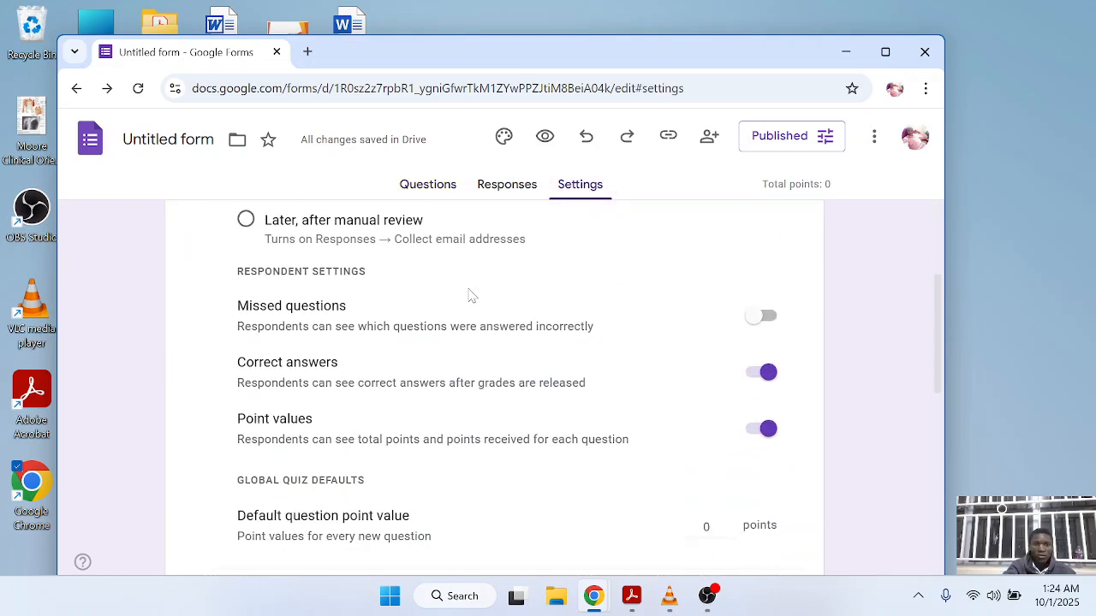
scroll(472, 296, "down", 2)
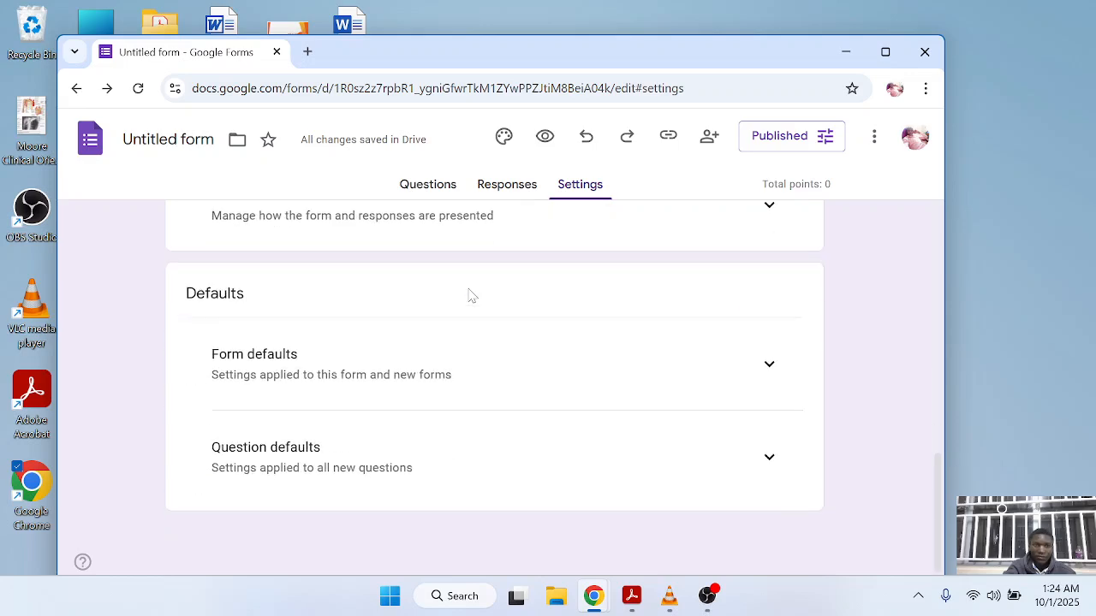
scroll(471, 296, "up", 2)
scroll(471, 296, "down", 2)
scroll(471, 296, "up", 4)
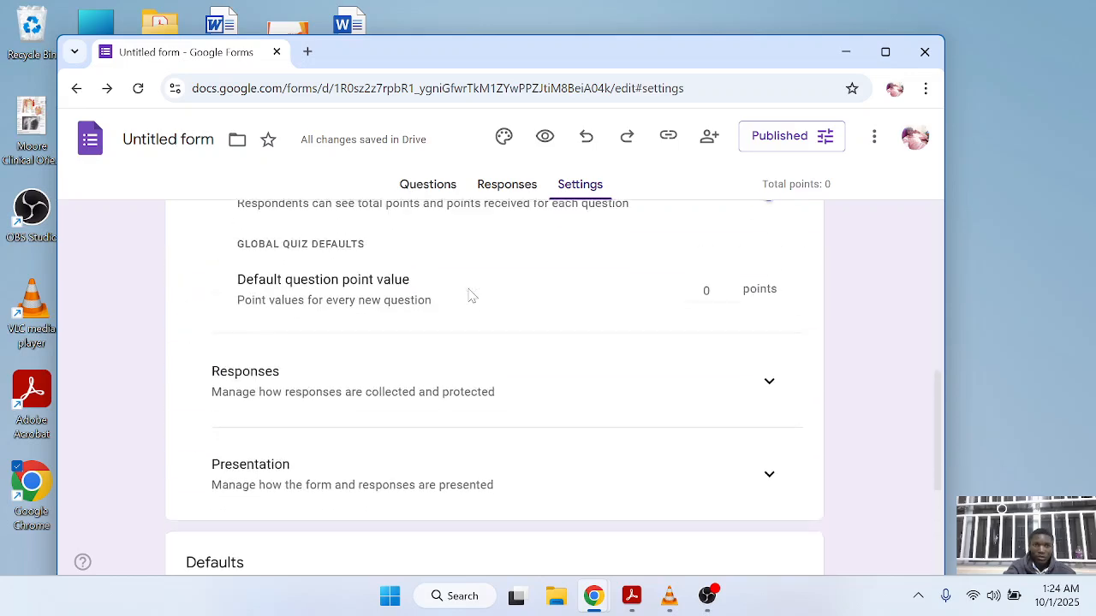
scroll(472, 297, "up", 5)
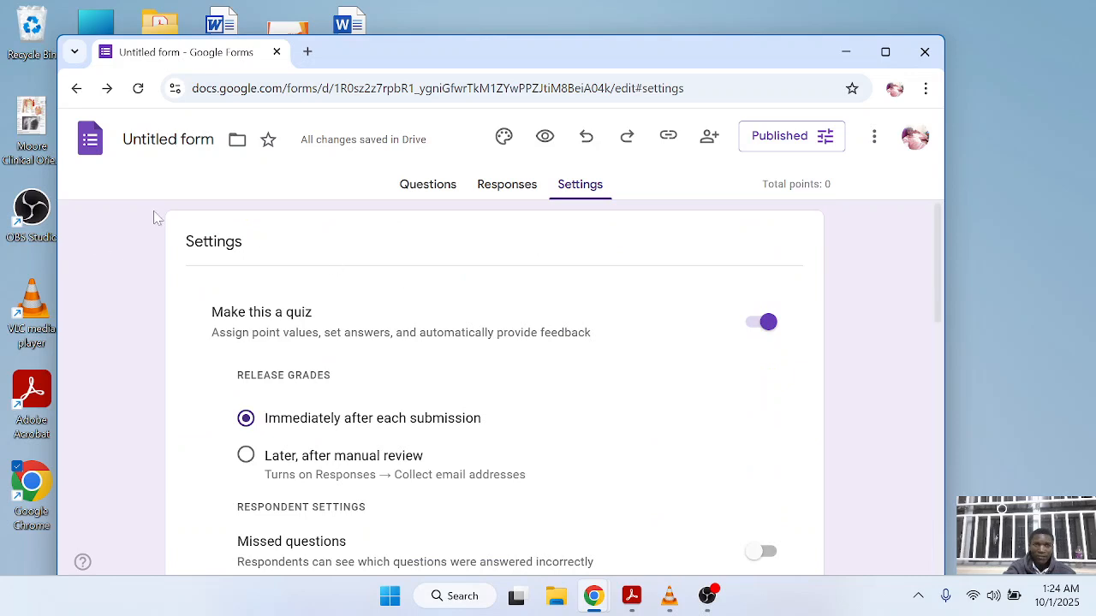
Step: Rename the untitled form file as "student invite form"
left_click(168, 140)
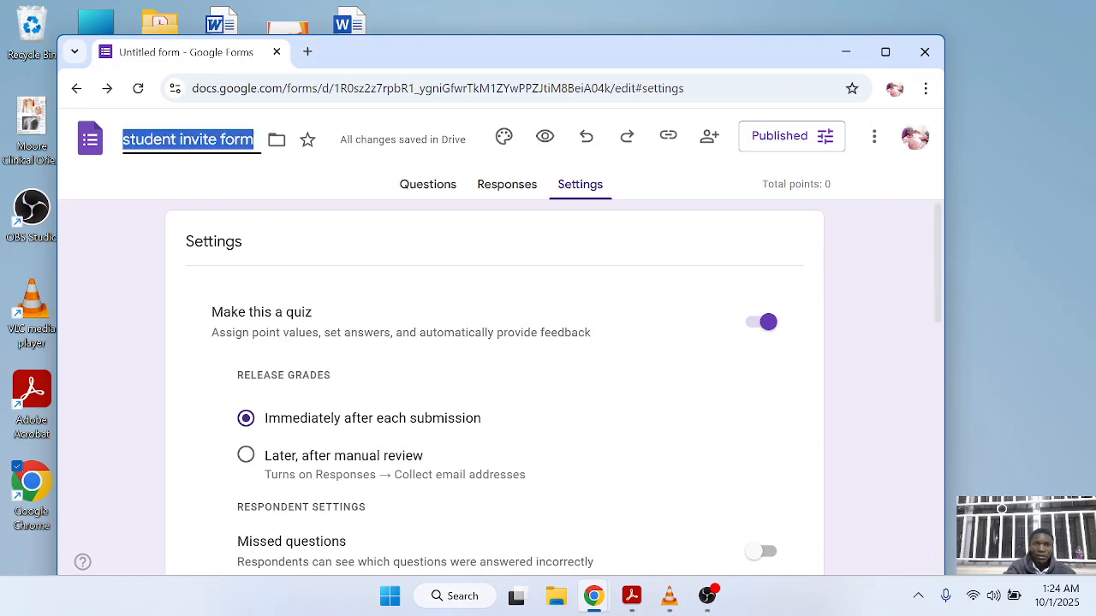
left_click(162, 140)
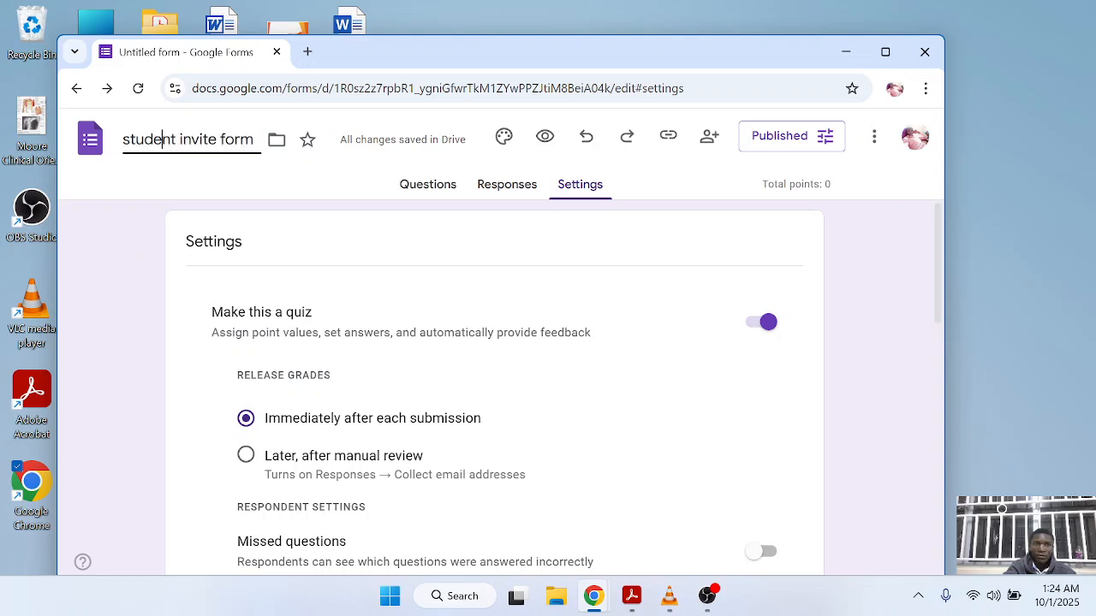
left_click(150, 186)
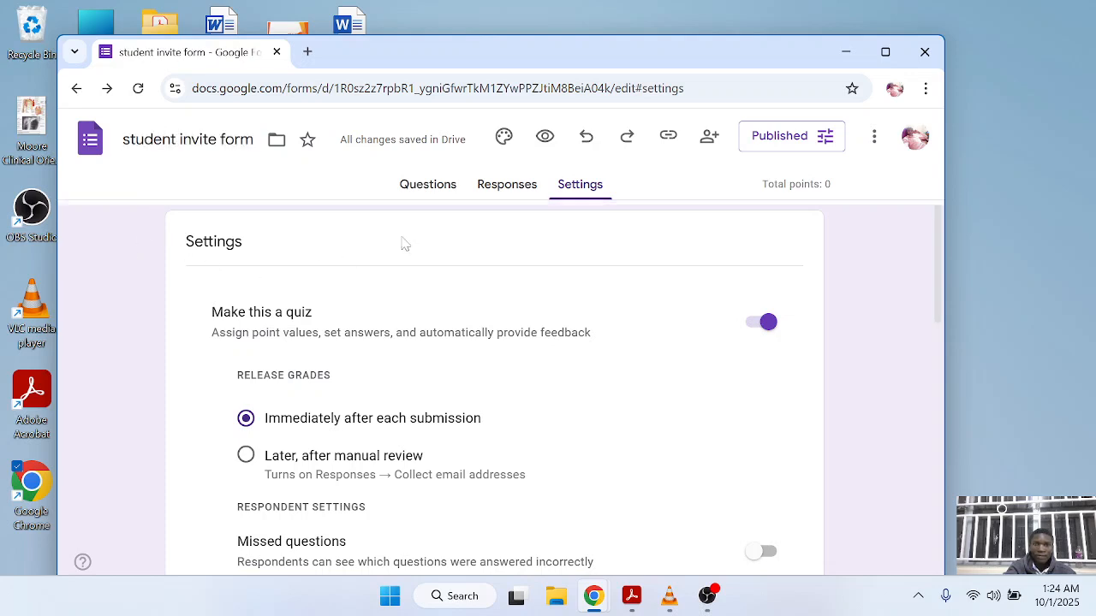
Step: View the settings linked from the form header's email collection notice, and return to the questions to review the first ones
left_click(449, 187)
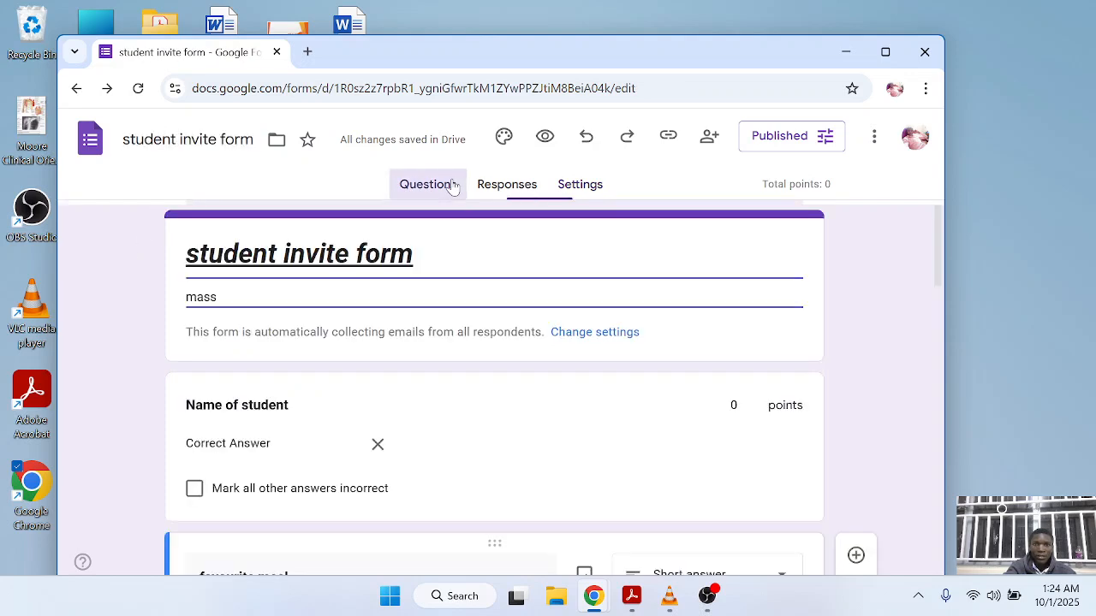
left_click(588, 334)
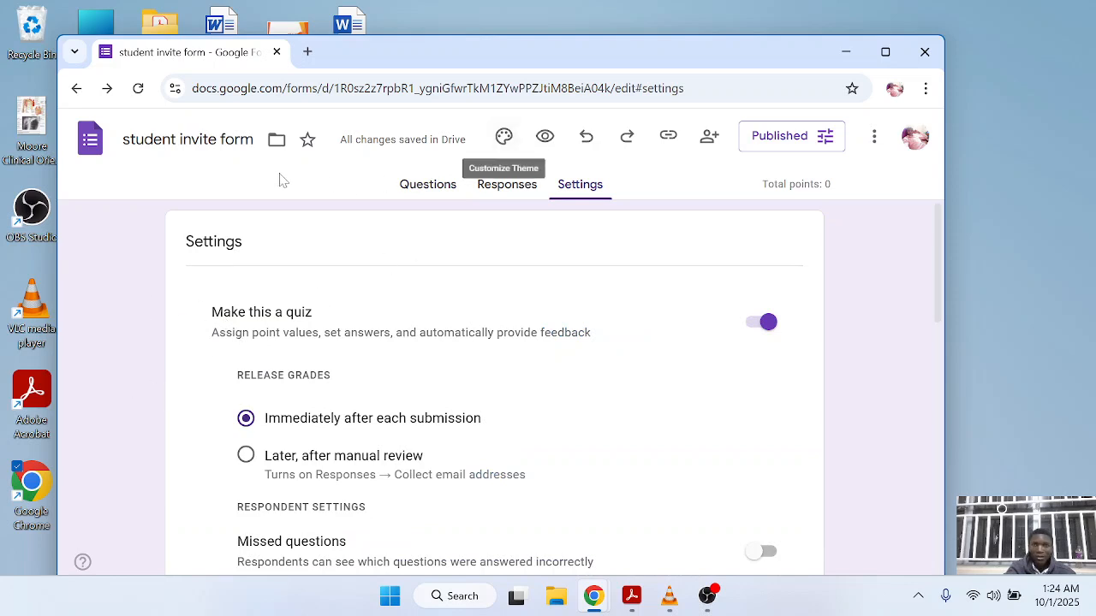
left_click(428, 185)
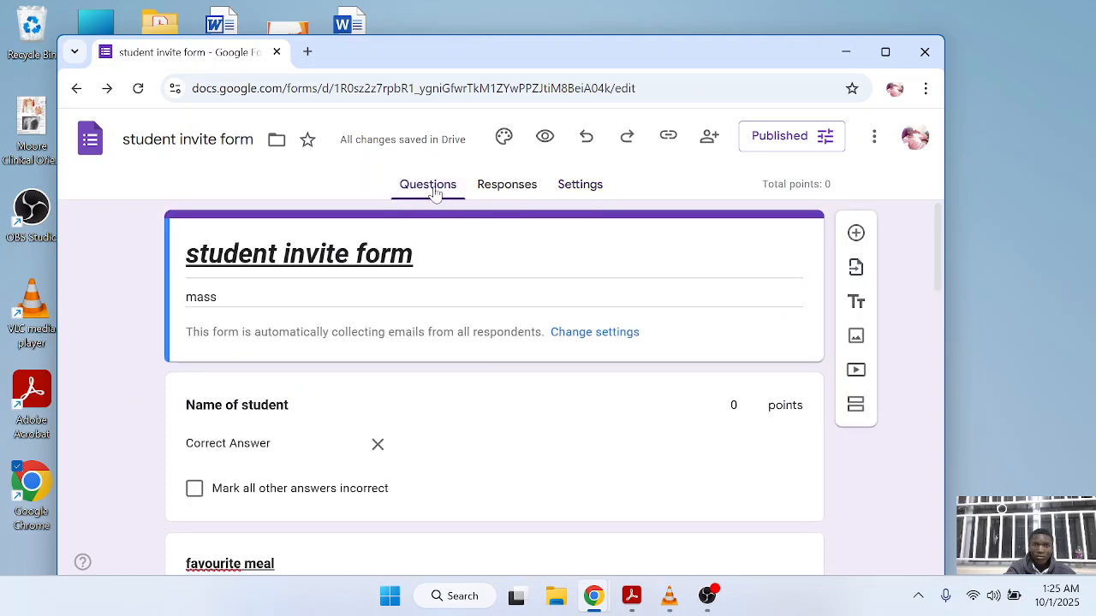
scroll(522, 379, "down", 1)
scroll(524, 380, "down", 2)
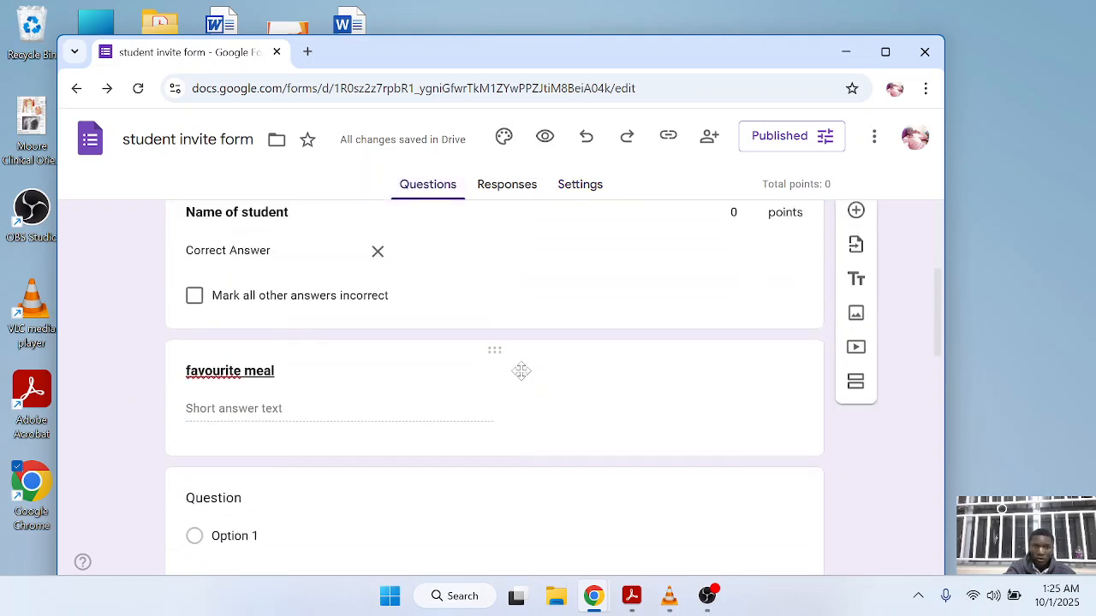
scroll(525, 379, "up", 3)
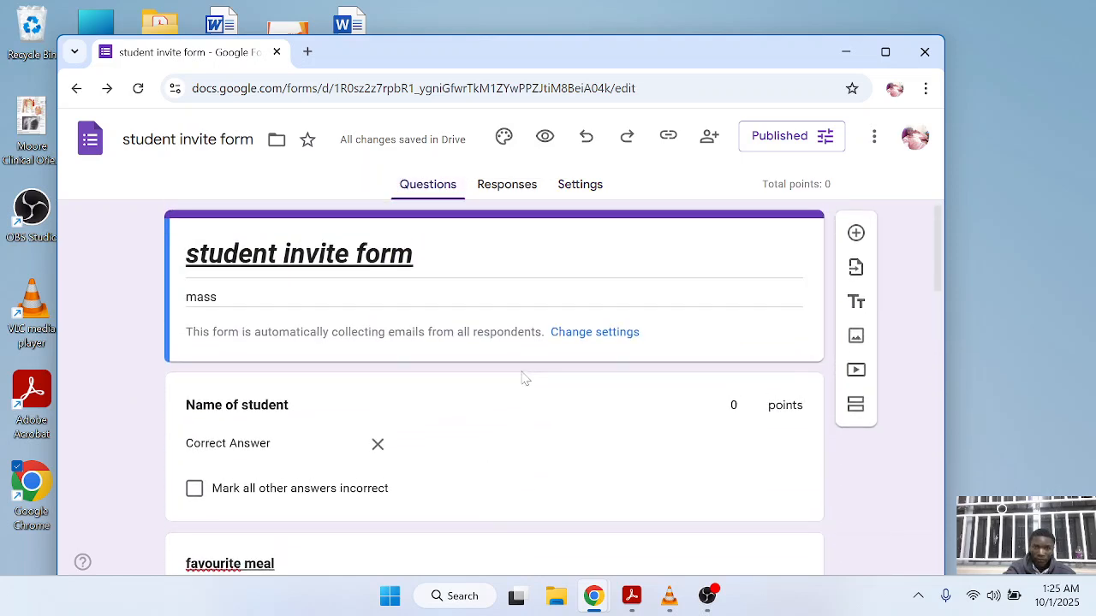
scroll(525, 379, "down", 2)
scroll(525, 380, "up", 2)
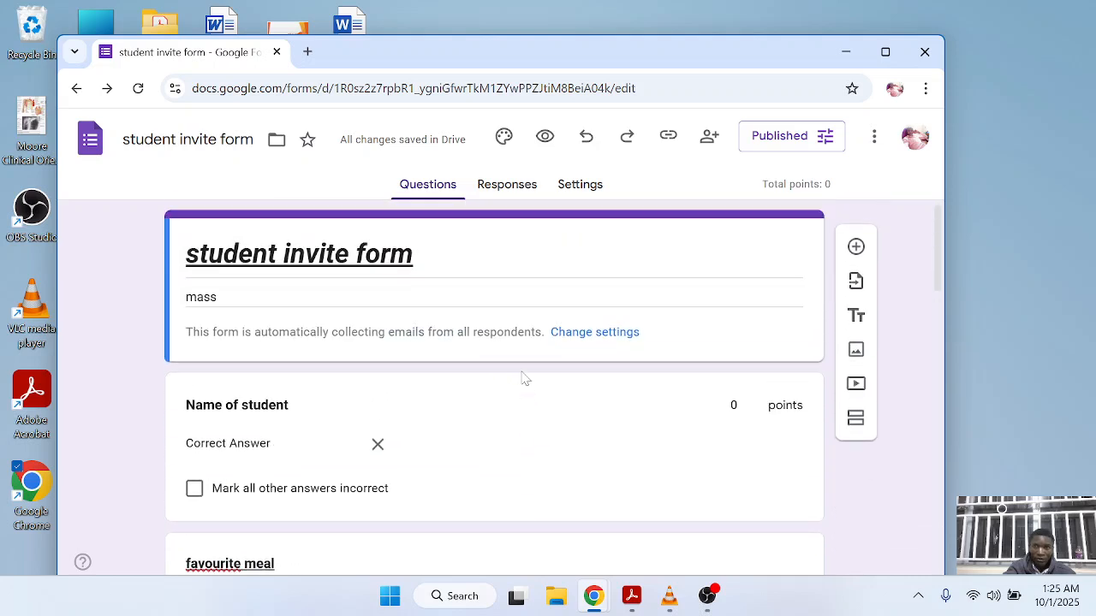
scroll(525, 380, "down", 2)
scroll(522, 378, "up", 2)
scroll(520, 379, "down", 1)
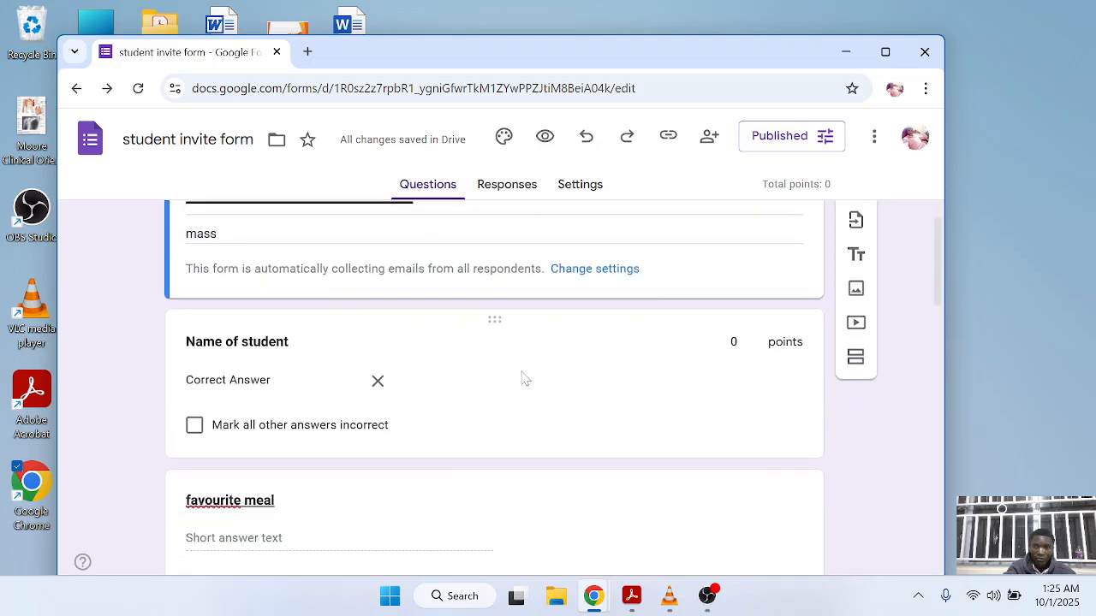
Step: Save the form's published options as they are, and copy the responder link from its sharing options
left_click(792, 137)
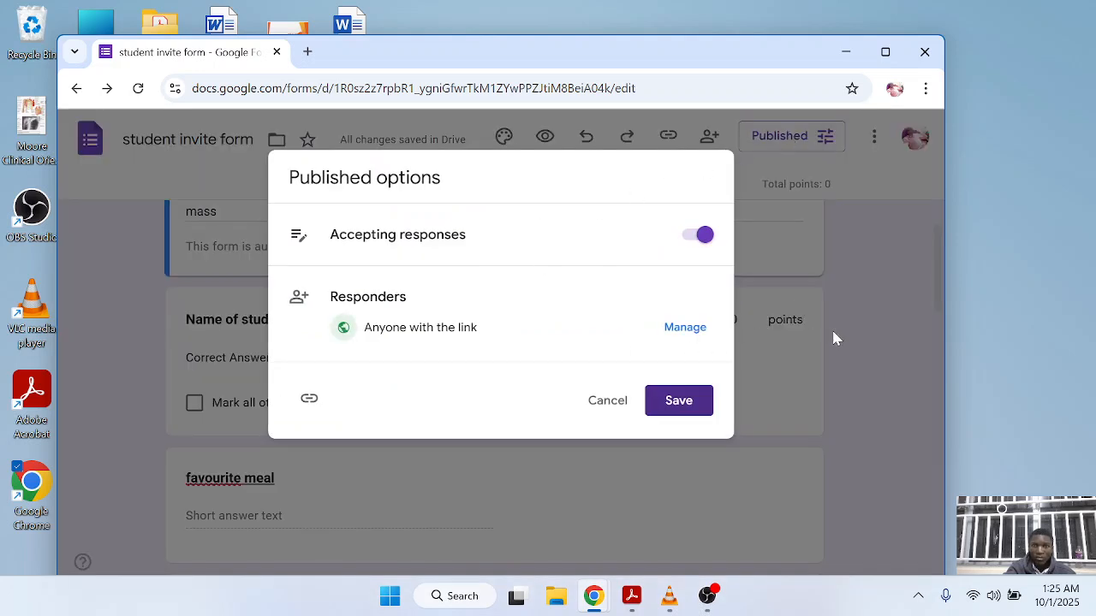
left_click(700, 407)
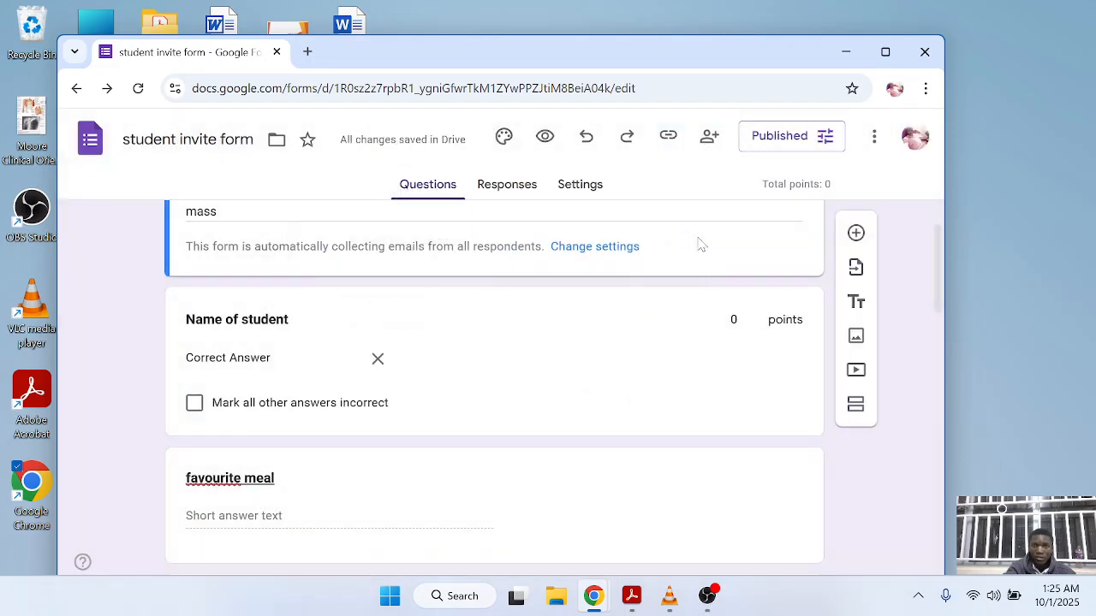
left_click(708, 137)
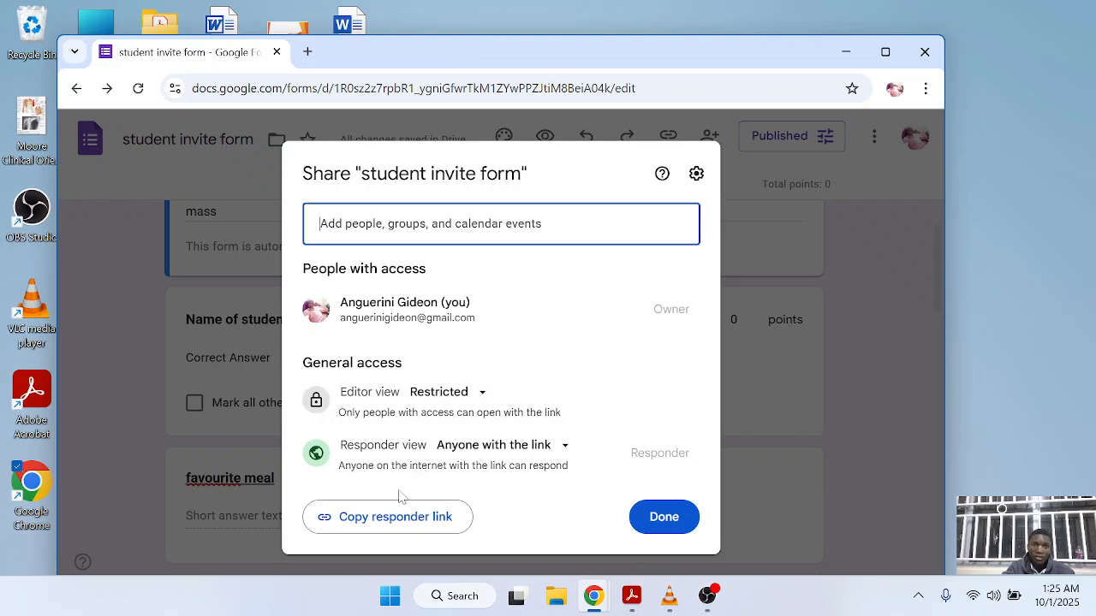
left_click(394, 518)
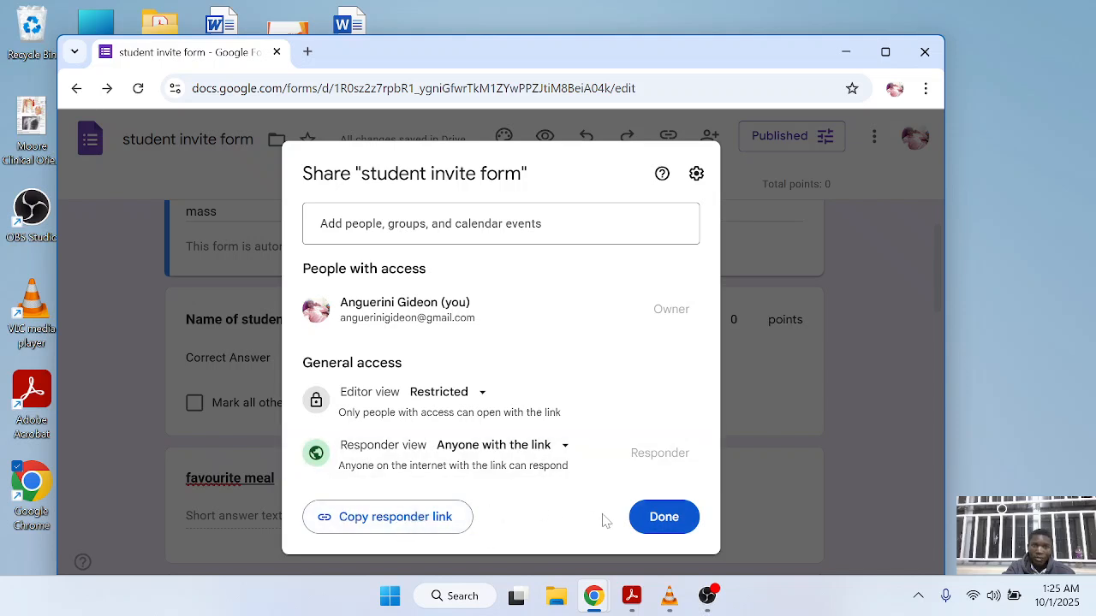
left_click(659, 512)
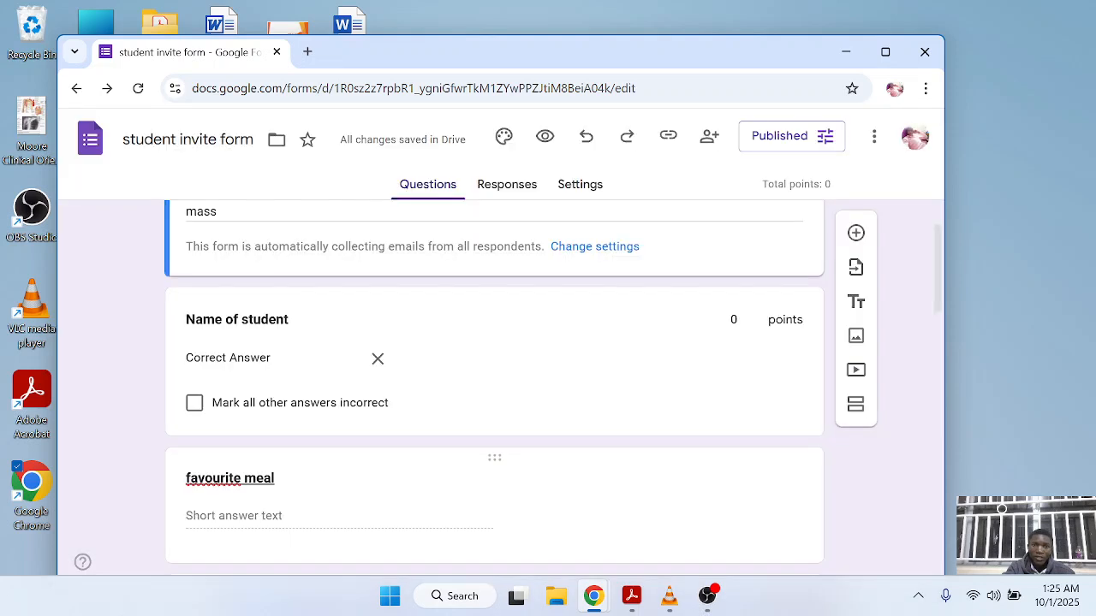
scroll(417, 433, "up", 1)
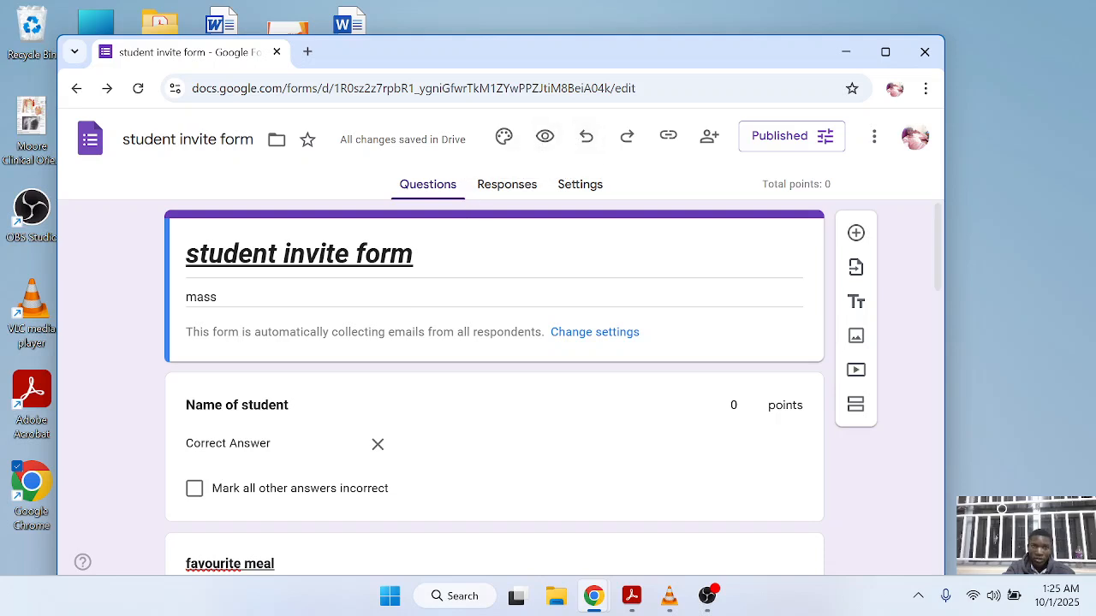
scroll(365, 322, "down", 1)
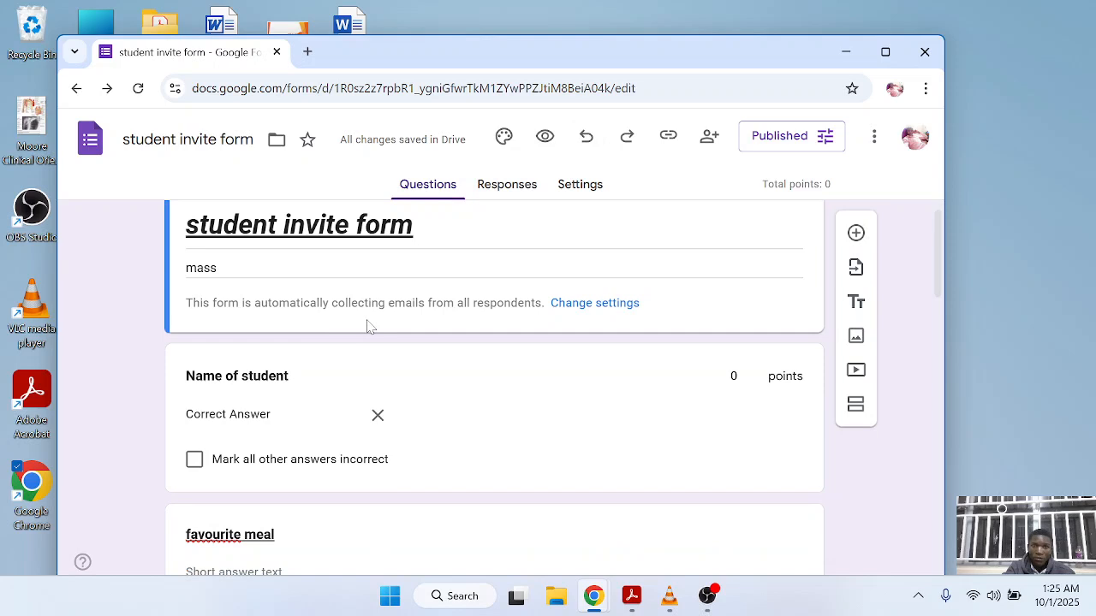
scroll(369, 325, "down", 1)
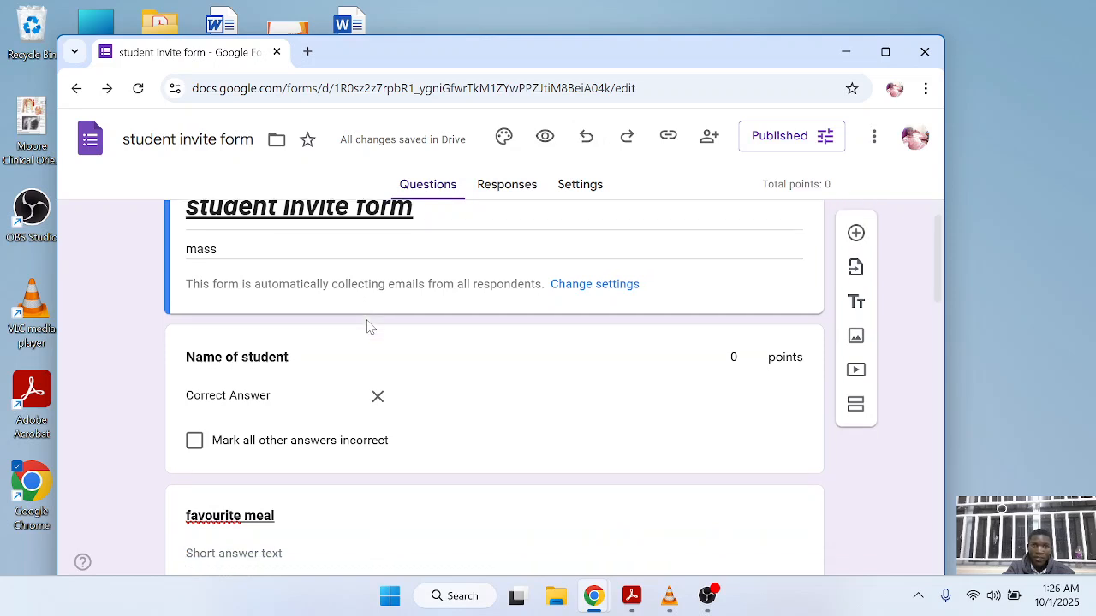
scroll(369, 325, "up", 1)
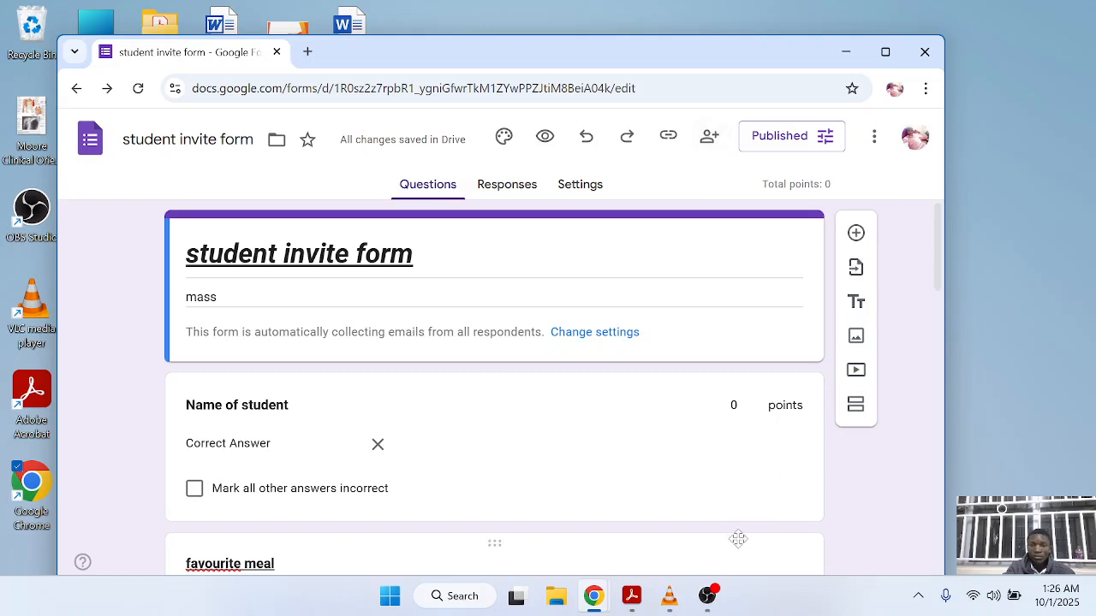
left_click(709, 594)
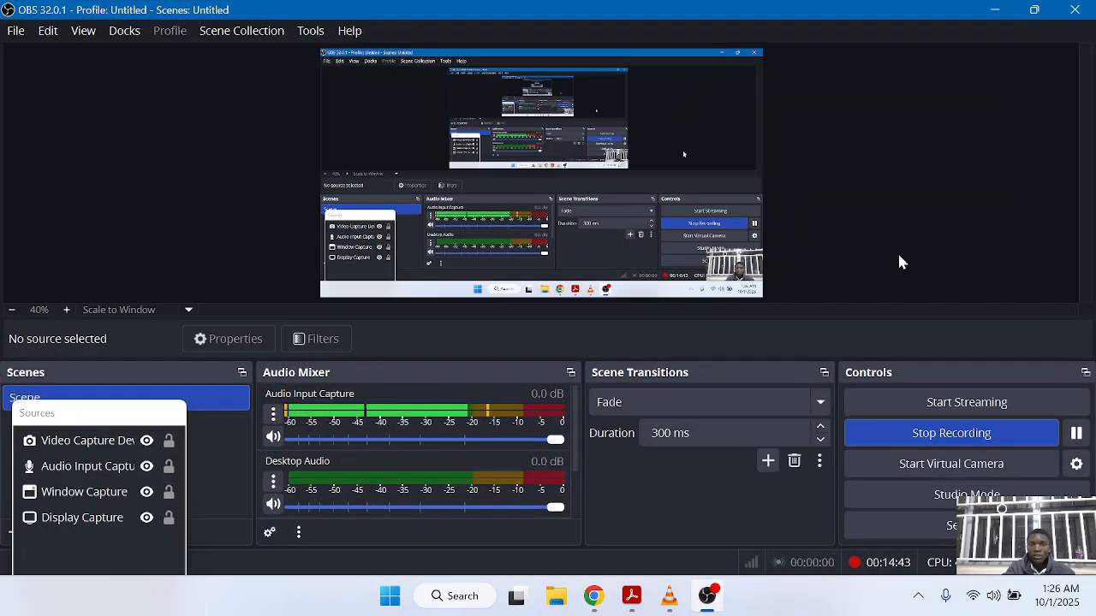